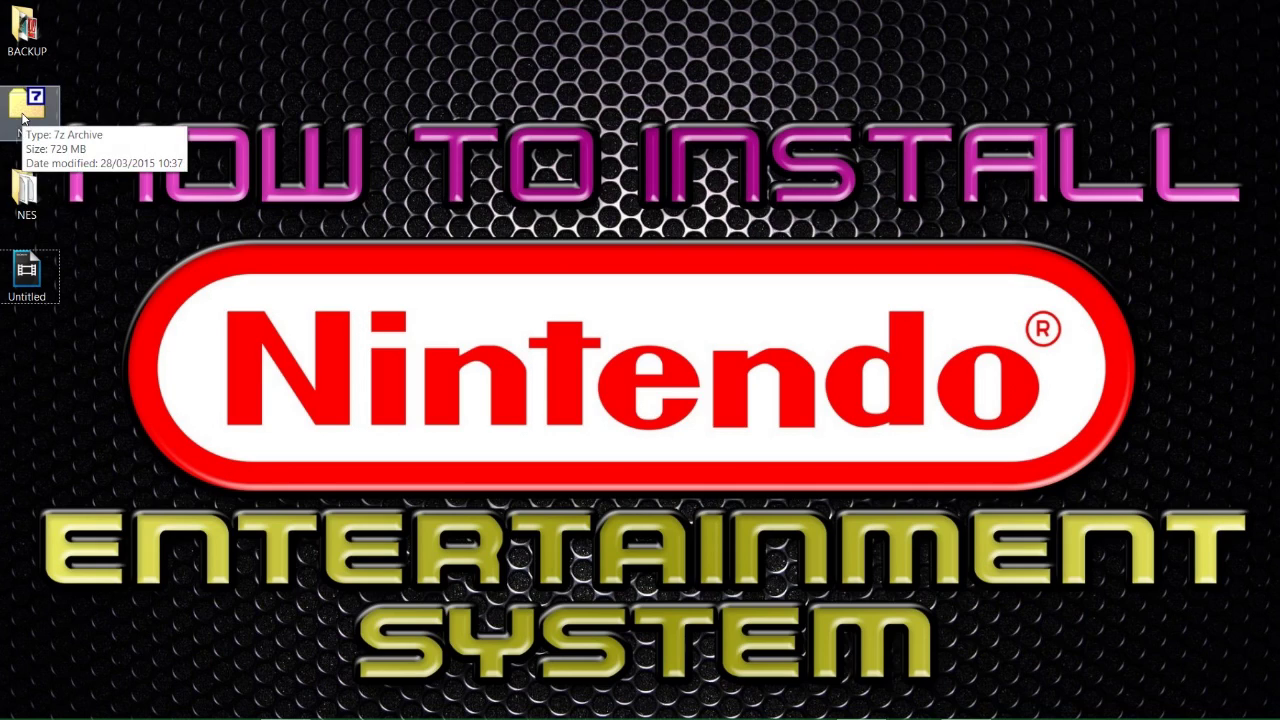
click(22, 118)
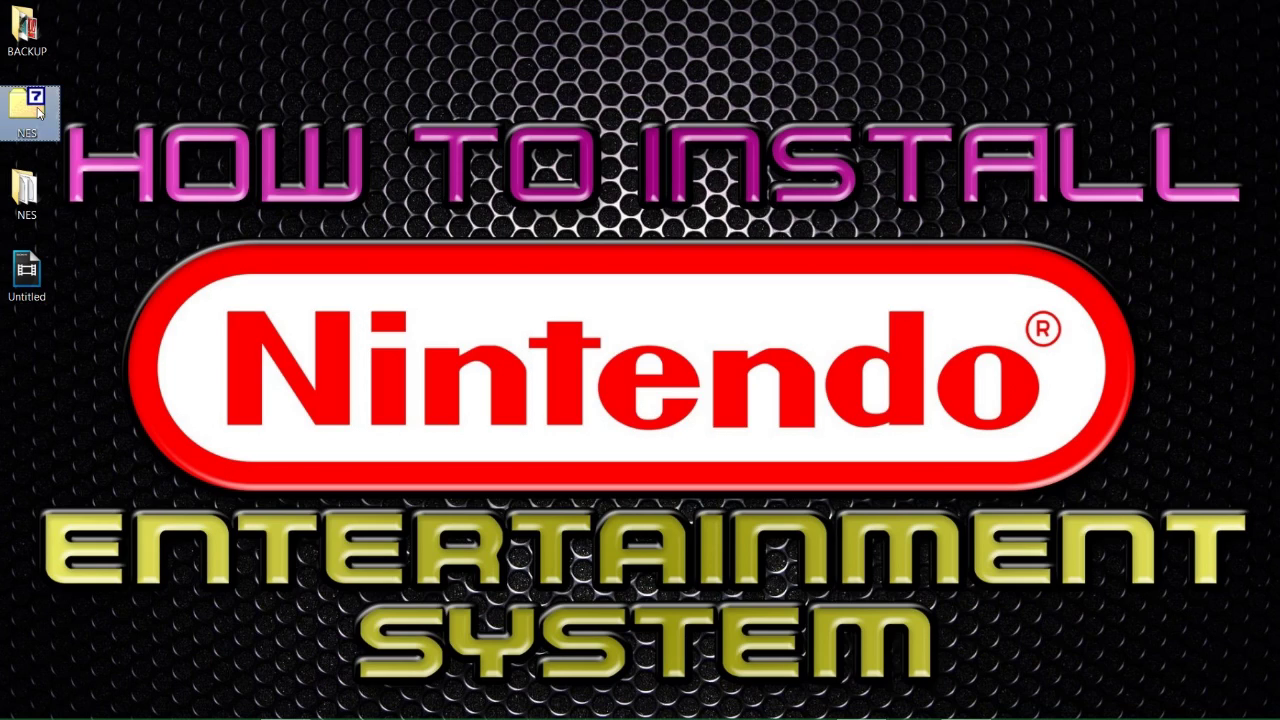
right_click(37, 112)
mouse_move(64, 138)
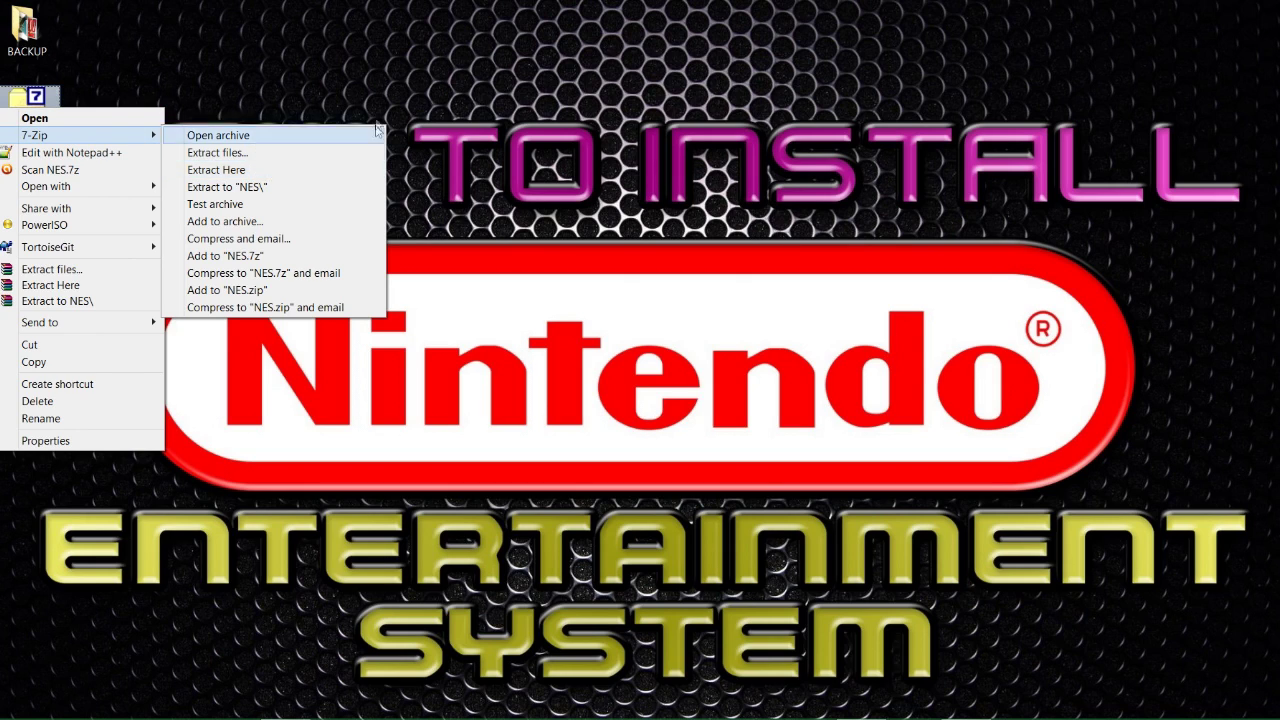
click(302, 56)
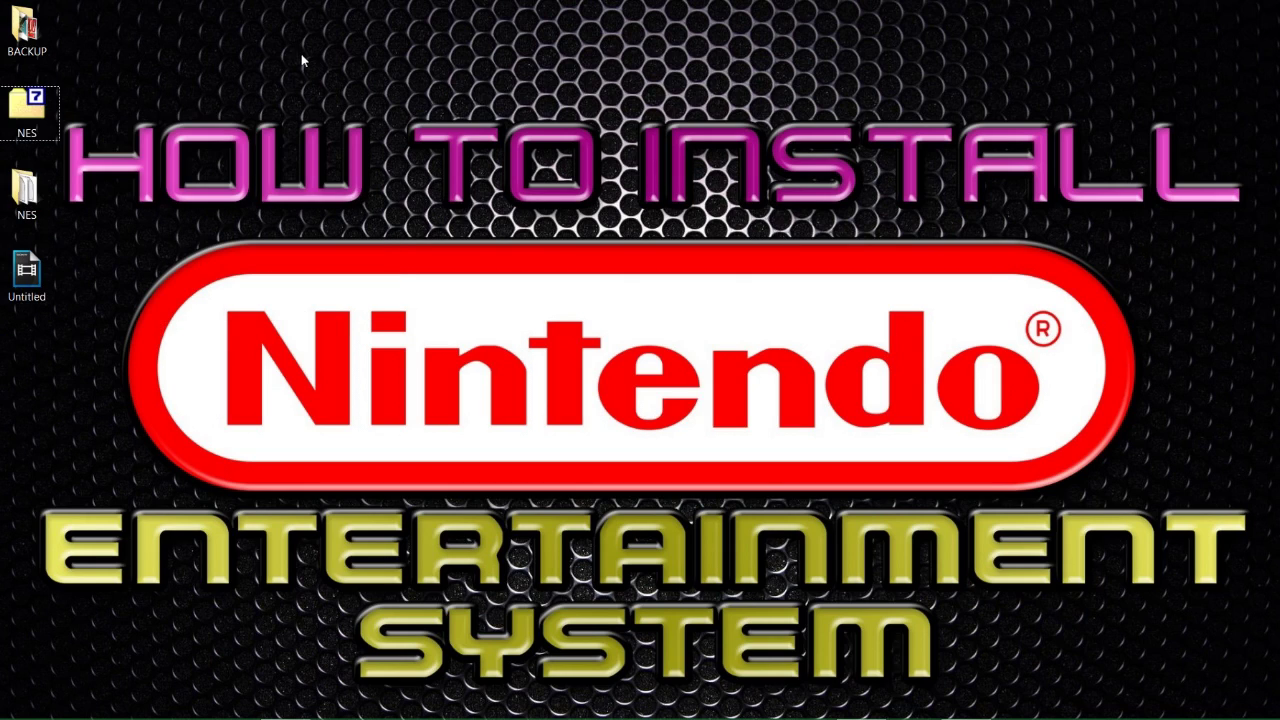
- Open the extracted NES folder on the desktop to show its Databases and Media folders
double_click(27, 207)
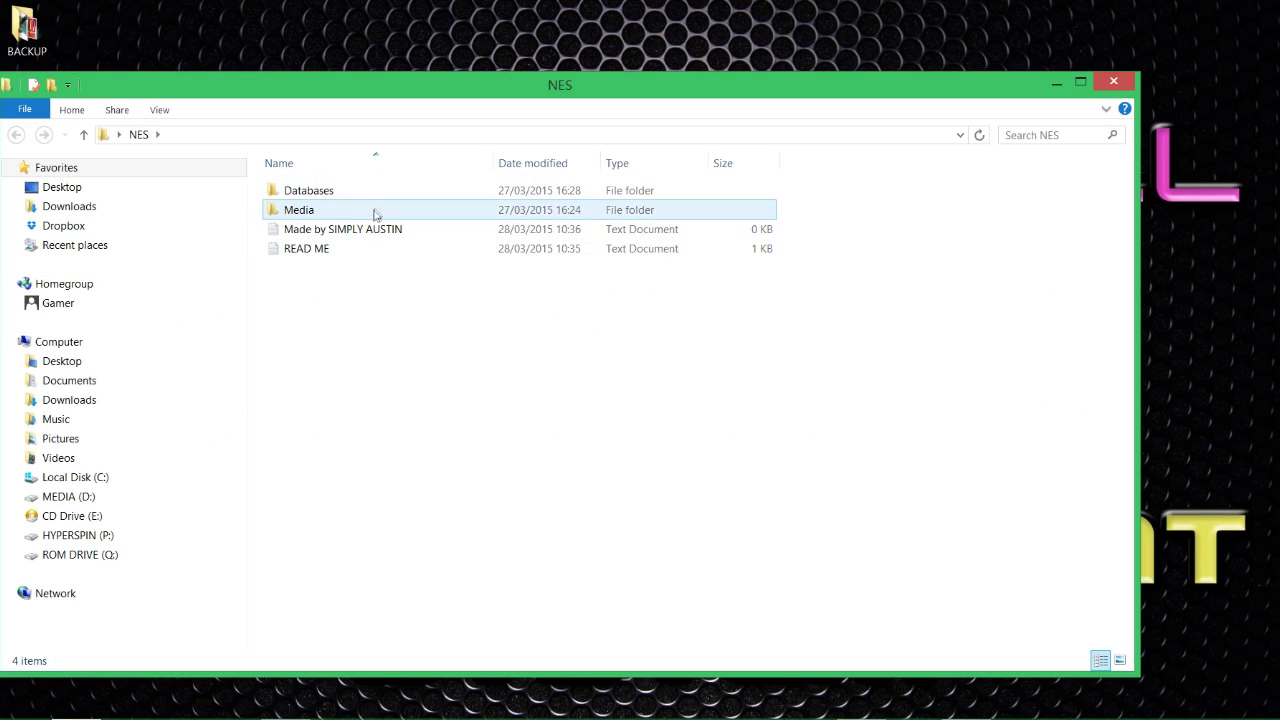
click(314, 255)
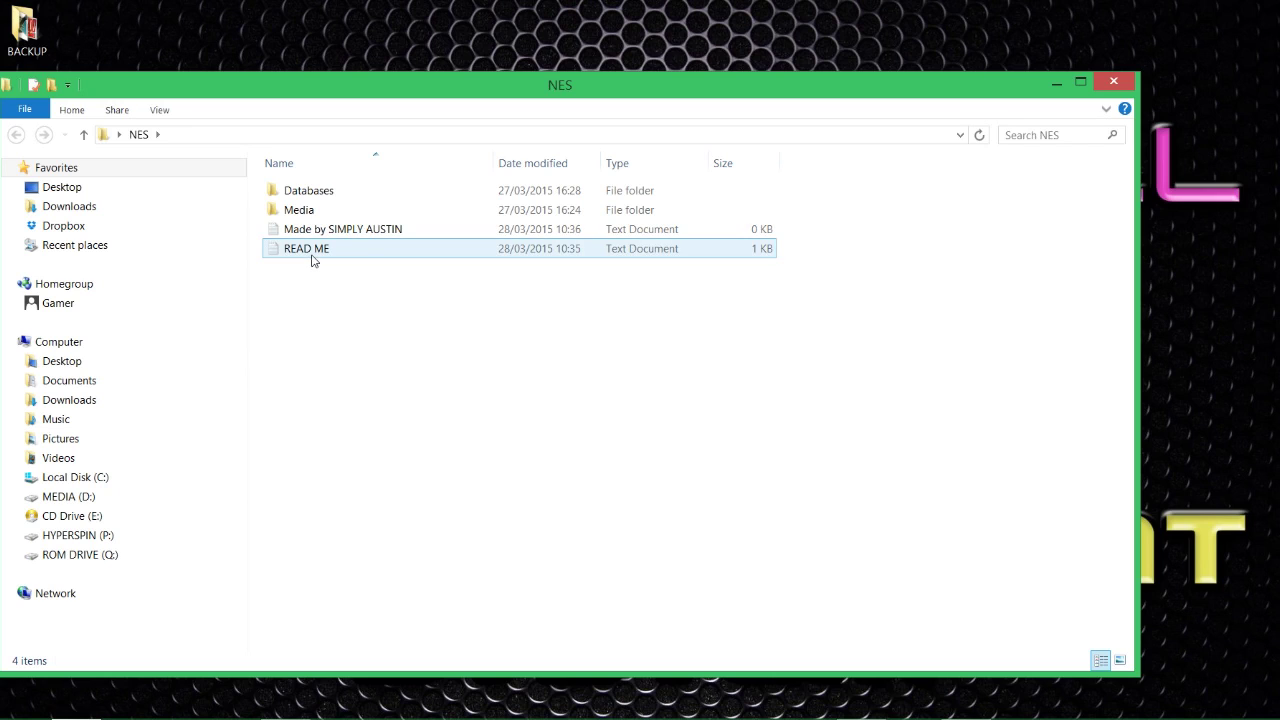
click(363, 283)
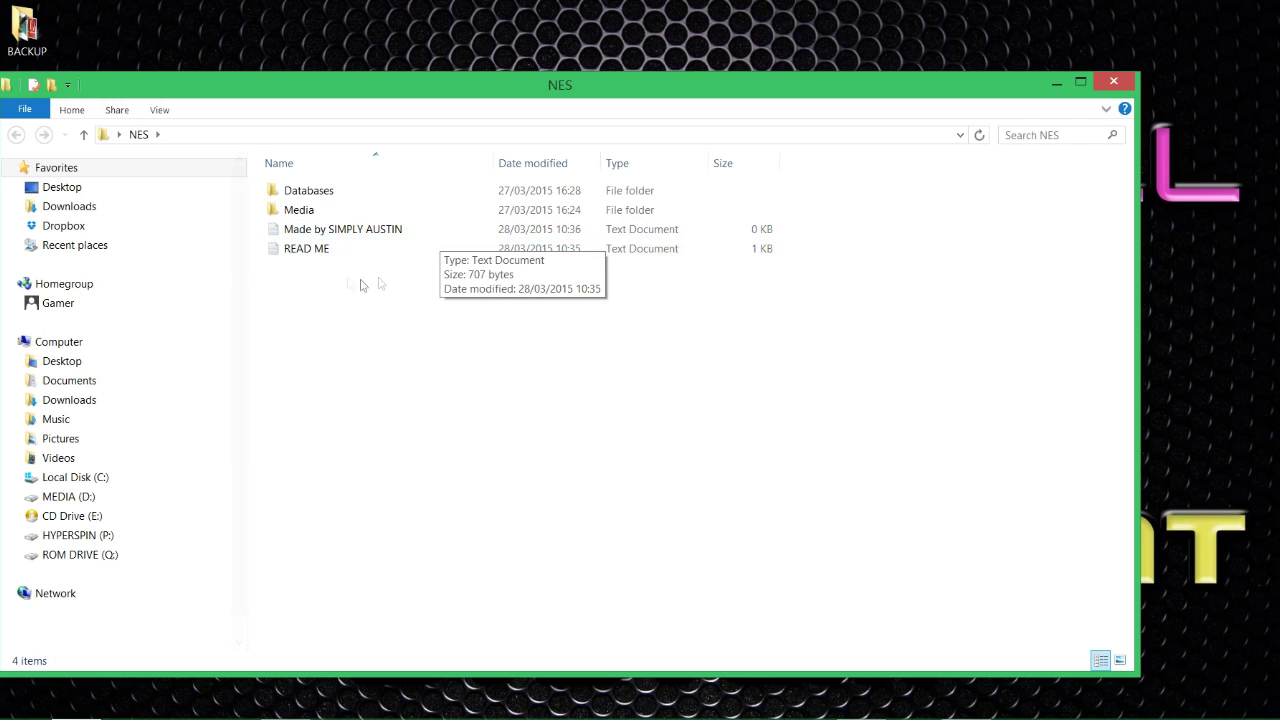
- Open the Hyperspin folder on the MEDIA (D:) drive in a second window beside the NES folder
mouse_move(90, 716)
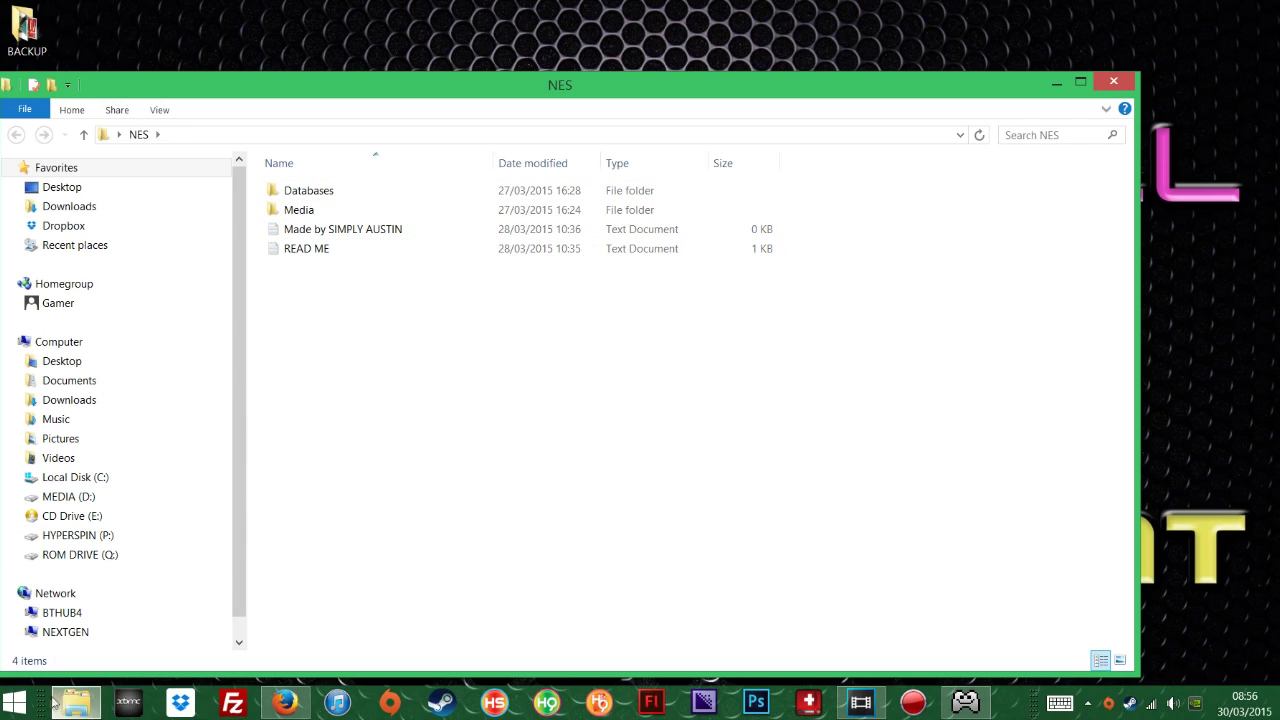
click(14, 703)
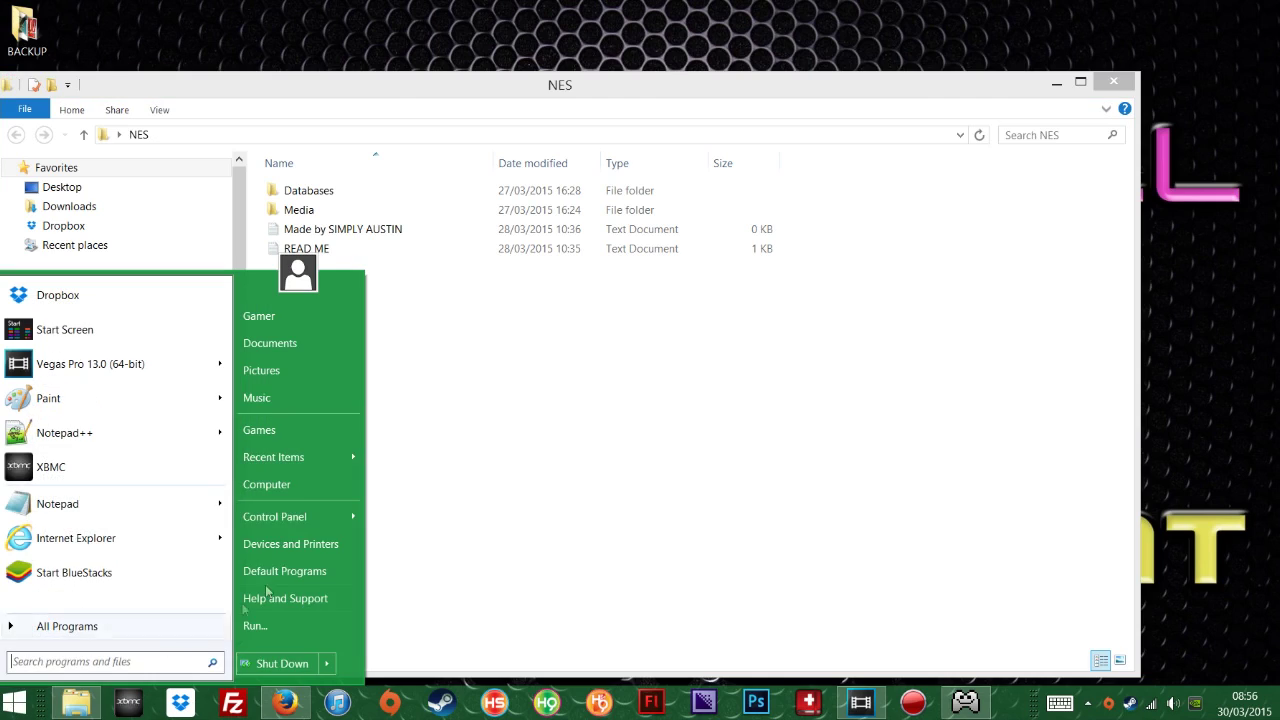
click(273, 492)
drag(426, 86, 899, 164)
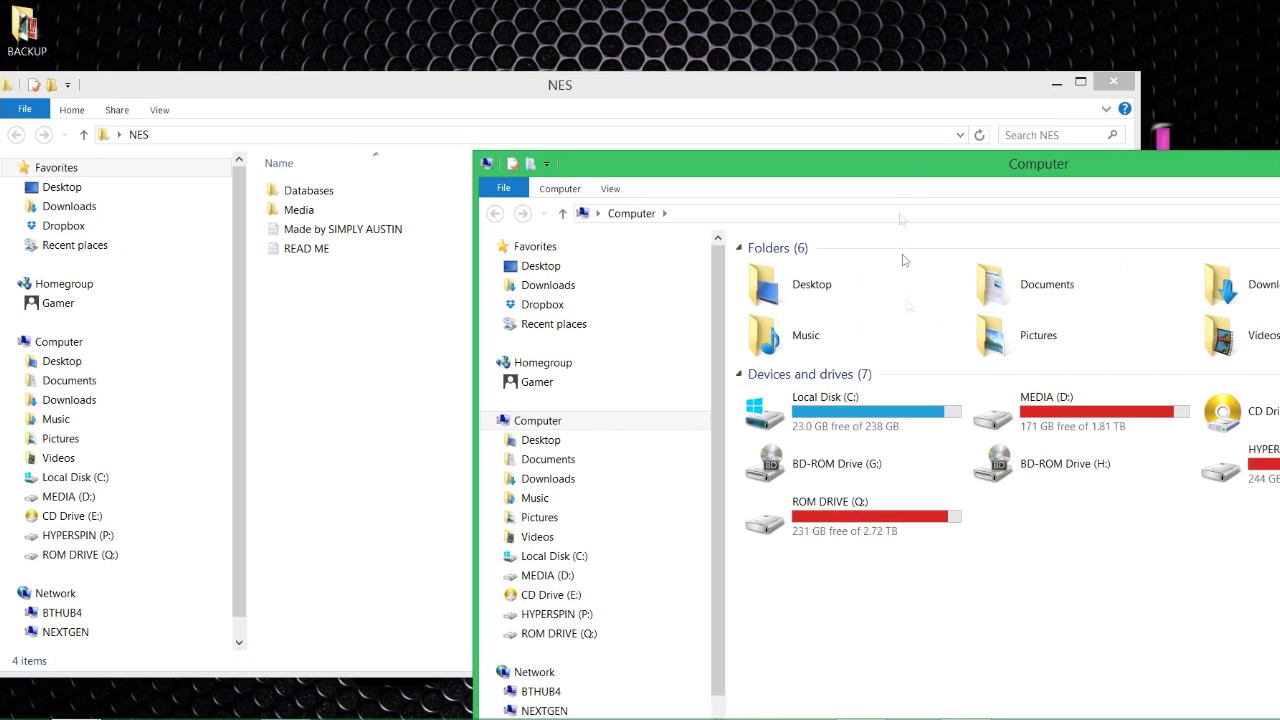
double_click(1060, 440)
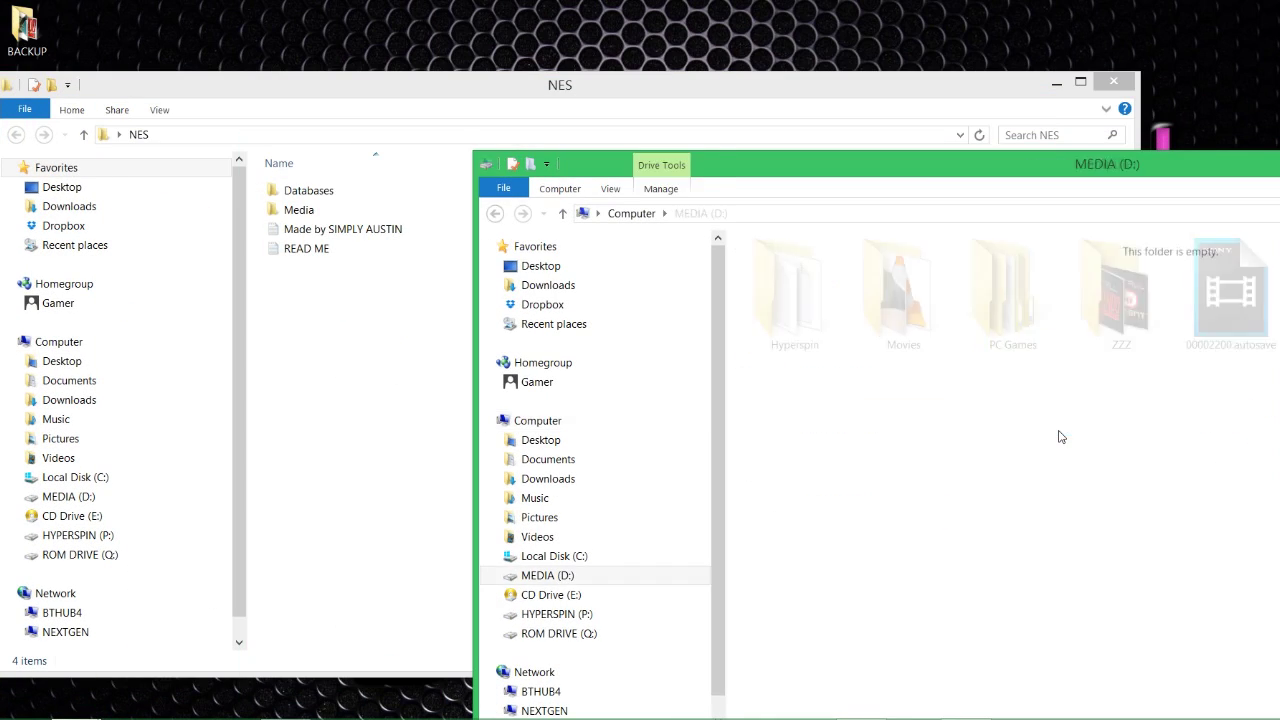
double_click(777, 300)
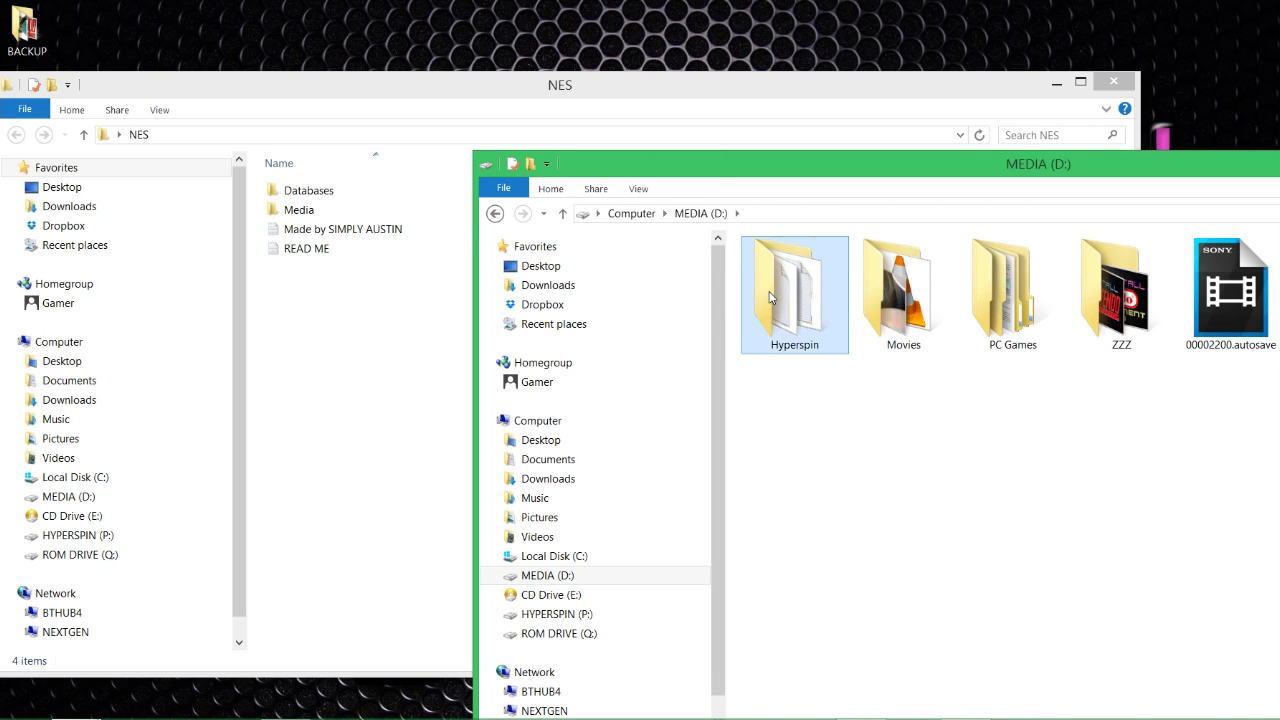
drag(813, 172, 821, 79)
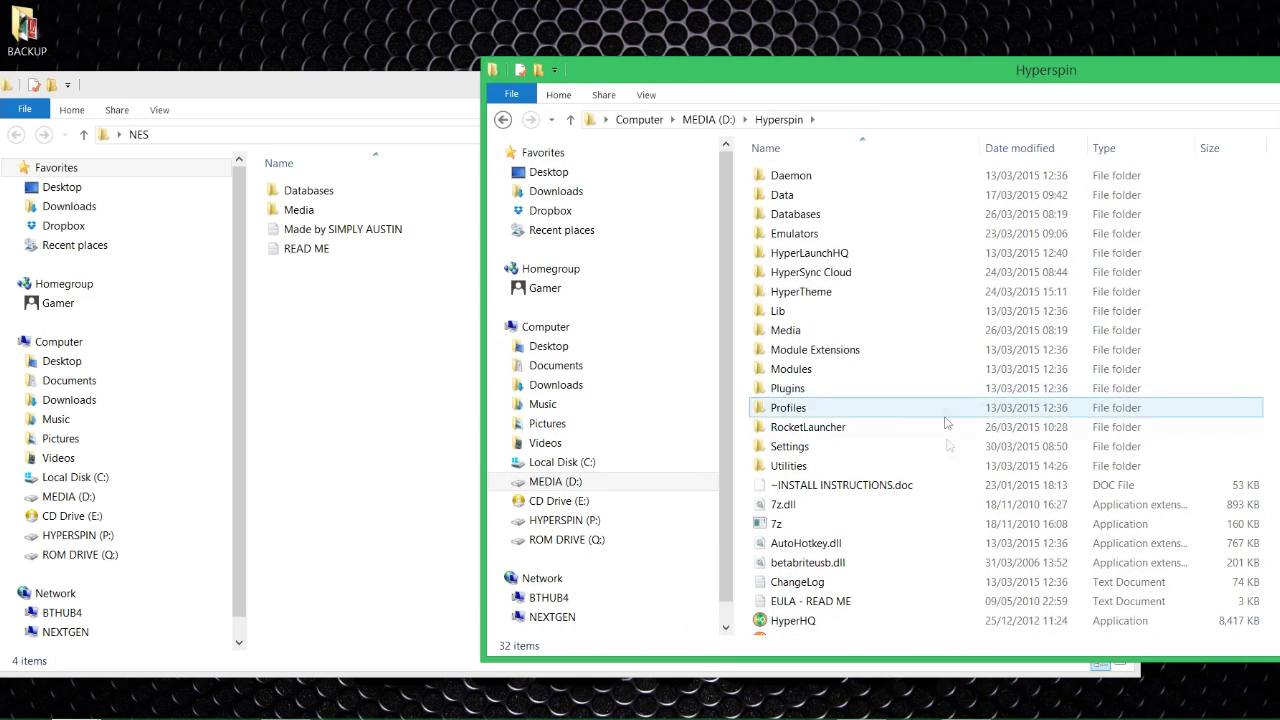
scroll(955, 500, down, 3)
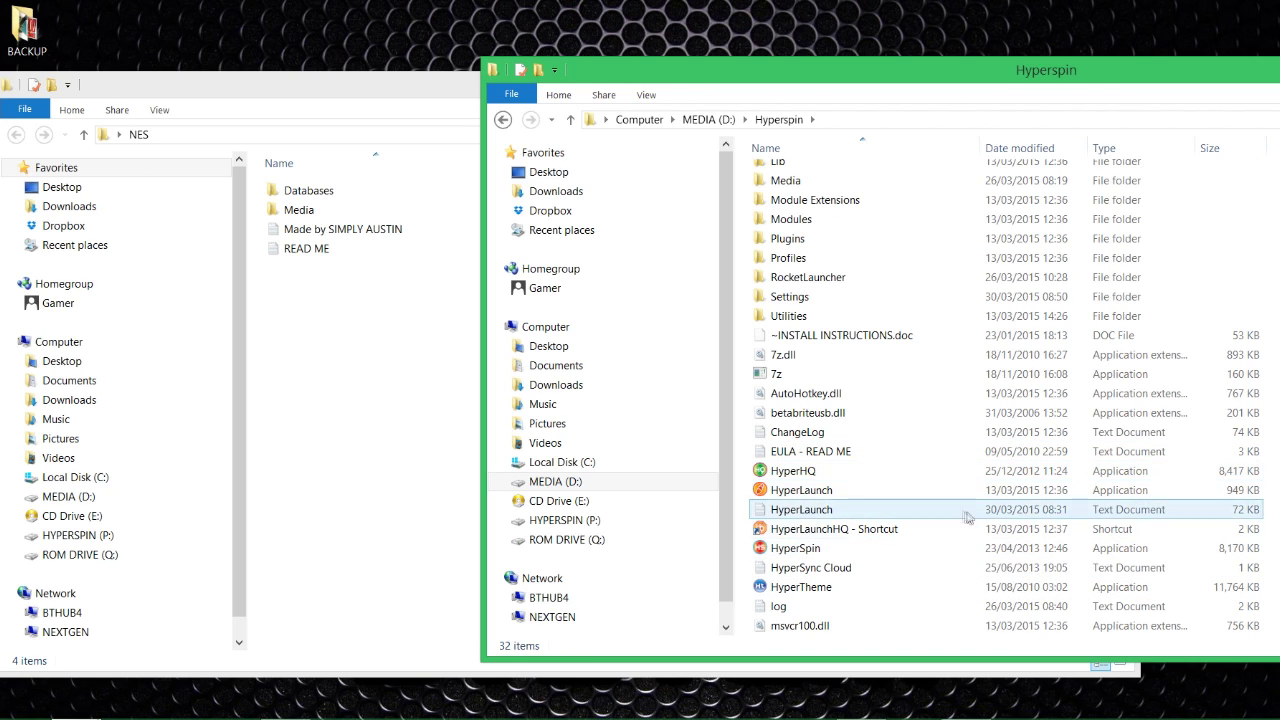
scroll(856, 484, up, 3)
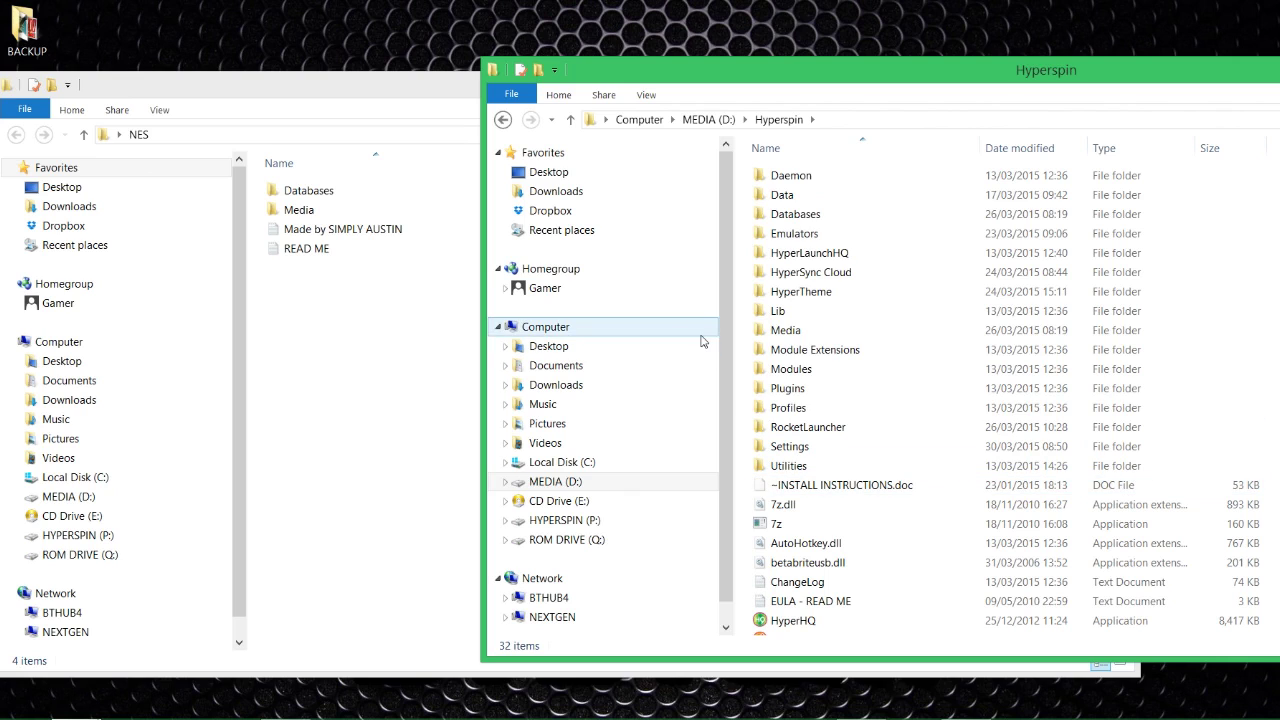
- Copy the Databases and Media folders from NES into the Hyperspin folder, replacing the files in the destination
click(256, 218)
drag(256, 218, 330, 192)
drag(669, 97, 745, 290)
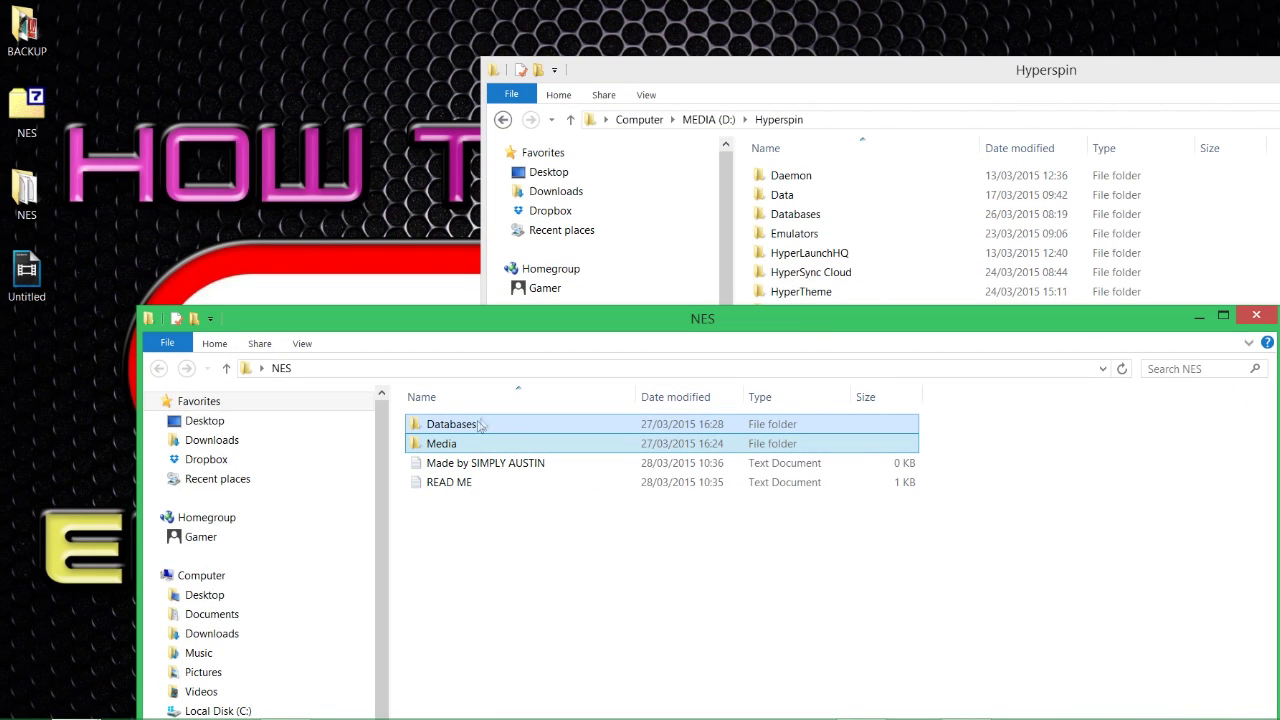
drag(478, 428, 746, 270)
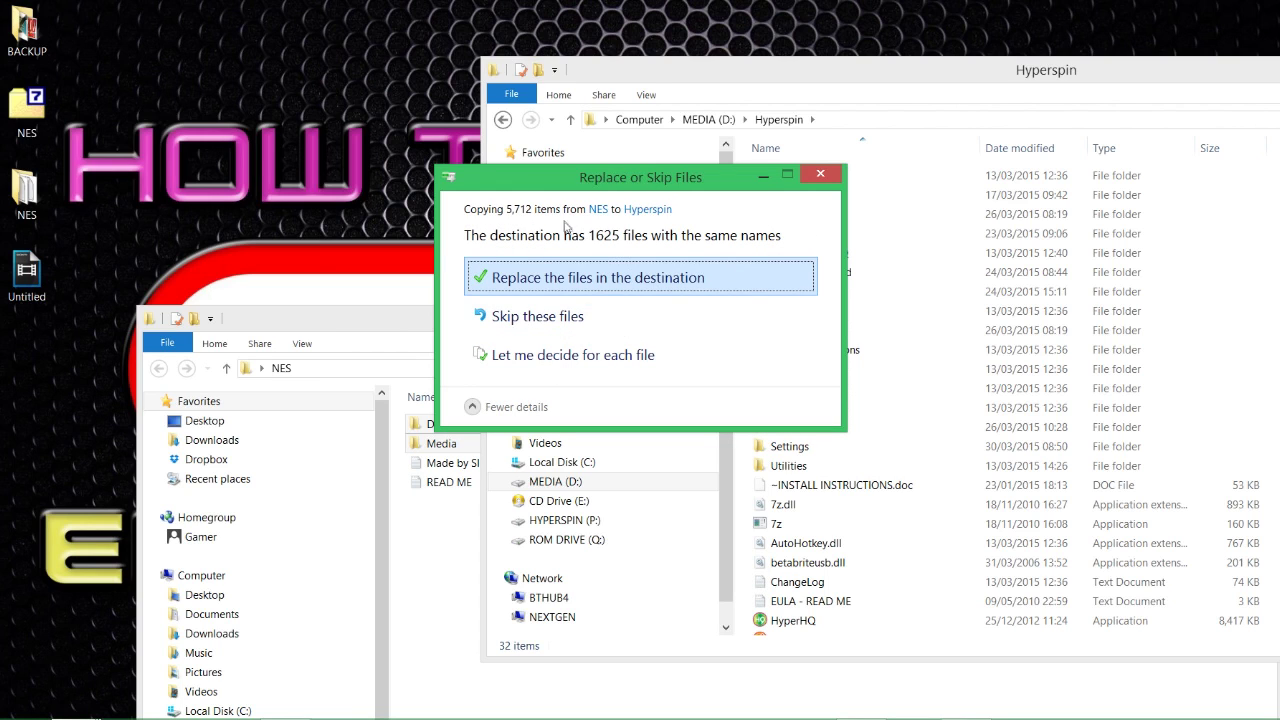
click(511, 285)
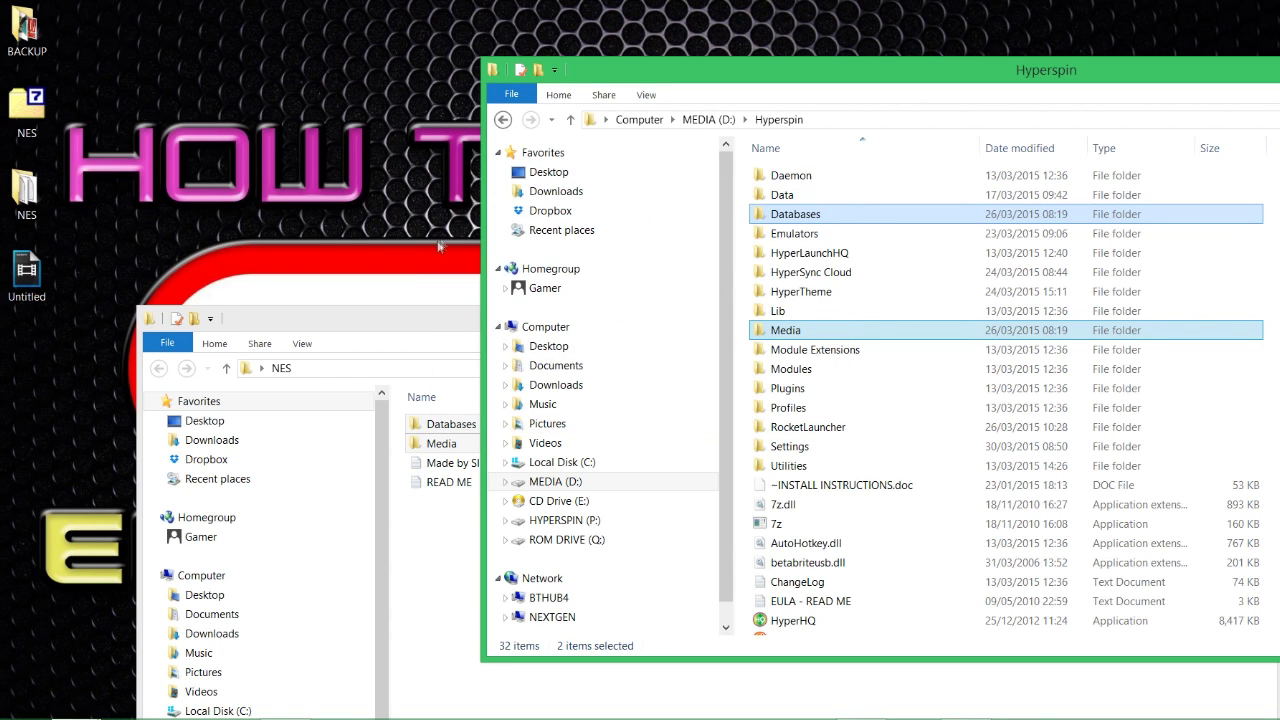
- Close the NES folder window, leaving the Hyperspin folder open
click(339, 326)
drag(339, 326, 242, 192)
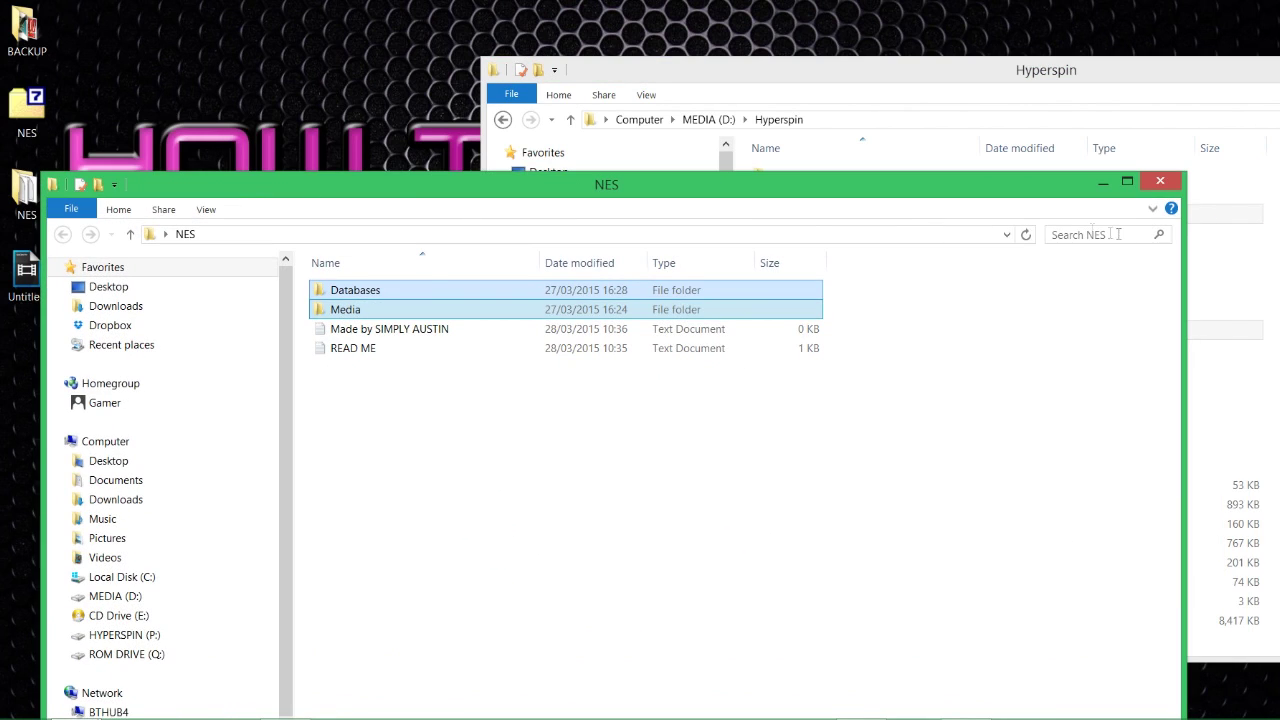
click(1157, 182)
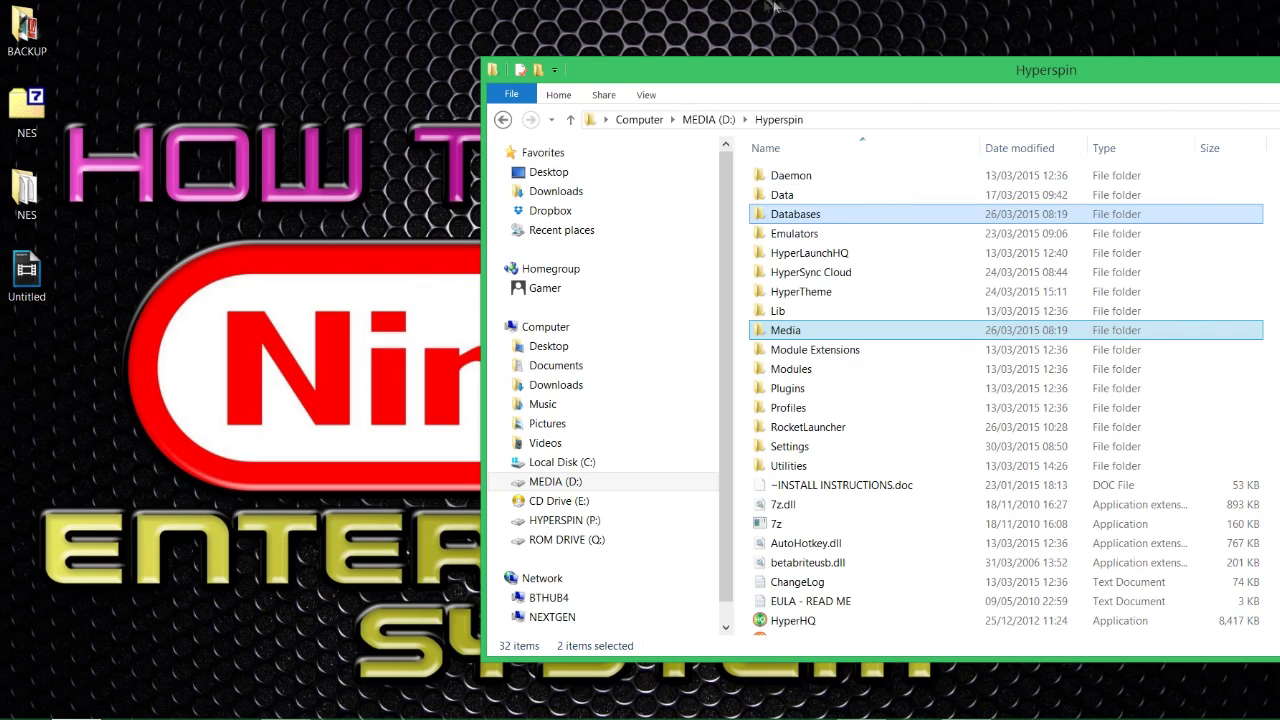
- Launch HyperLaunchHQ from its shortcut in the Hyperspin folder
drag(715, 78, 327, 53)
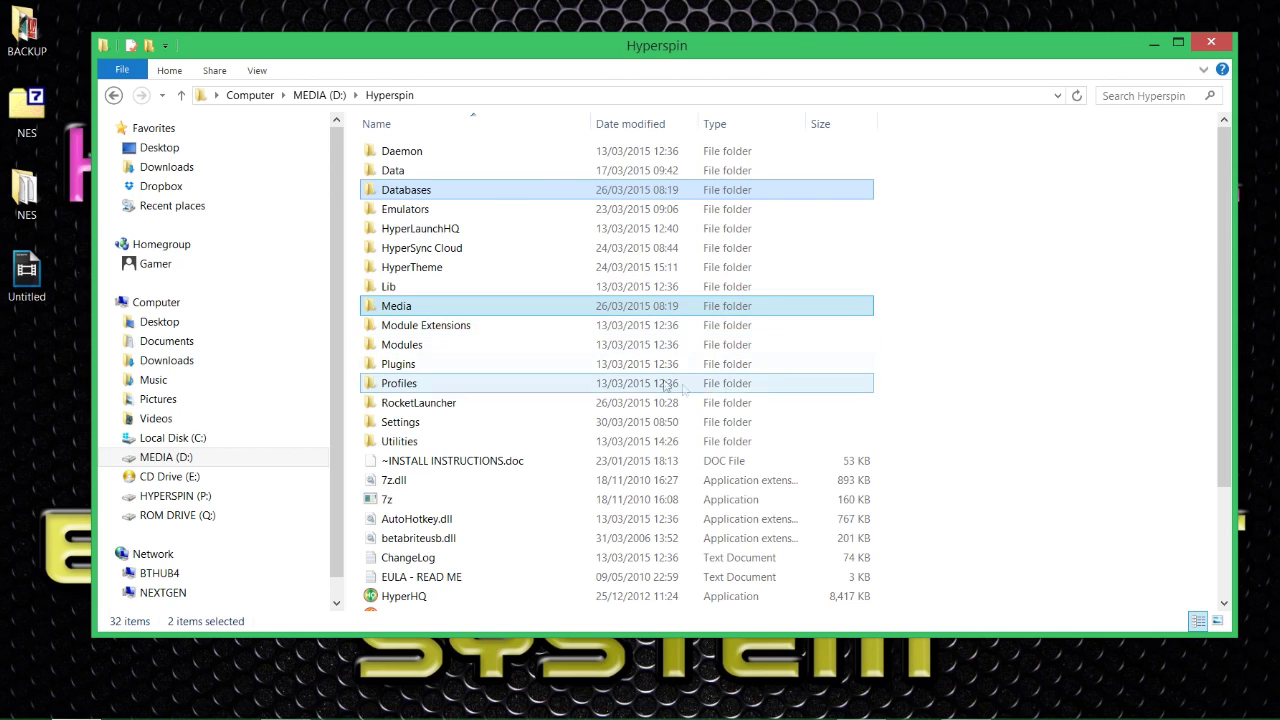
scroll(588, 408, down, 3)
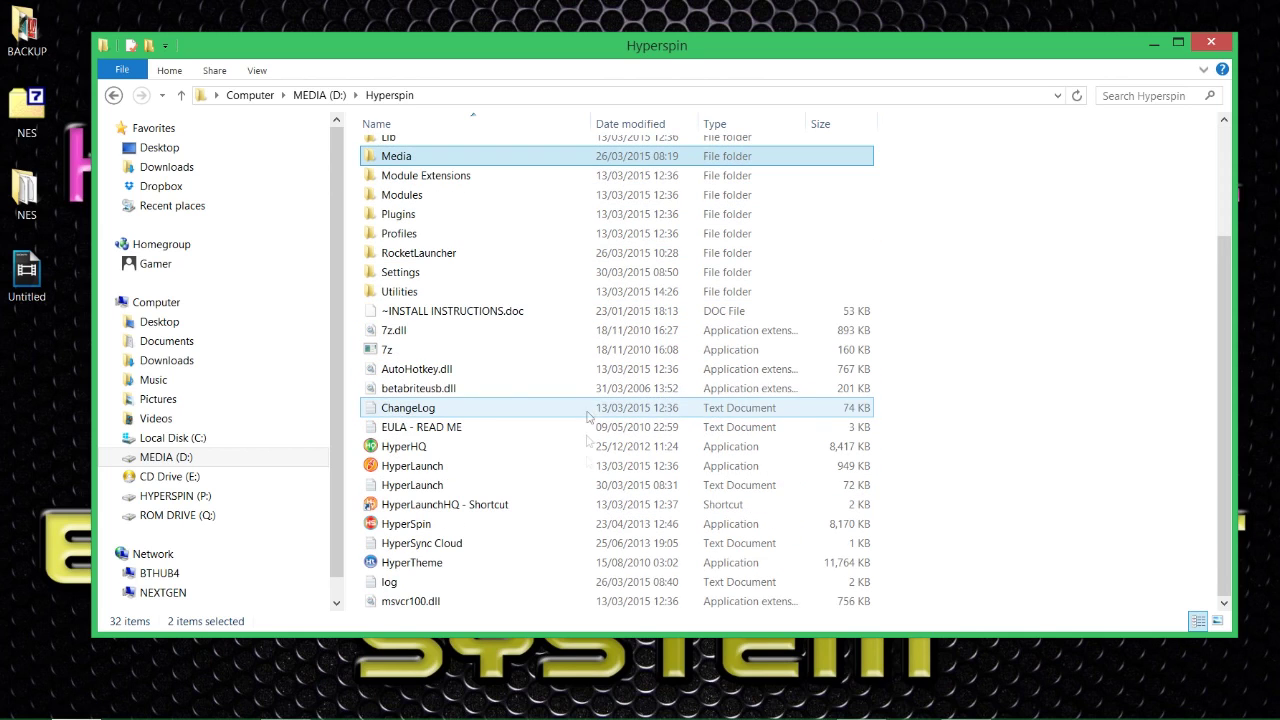
click(492, 506)
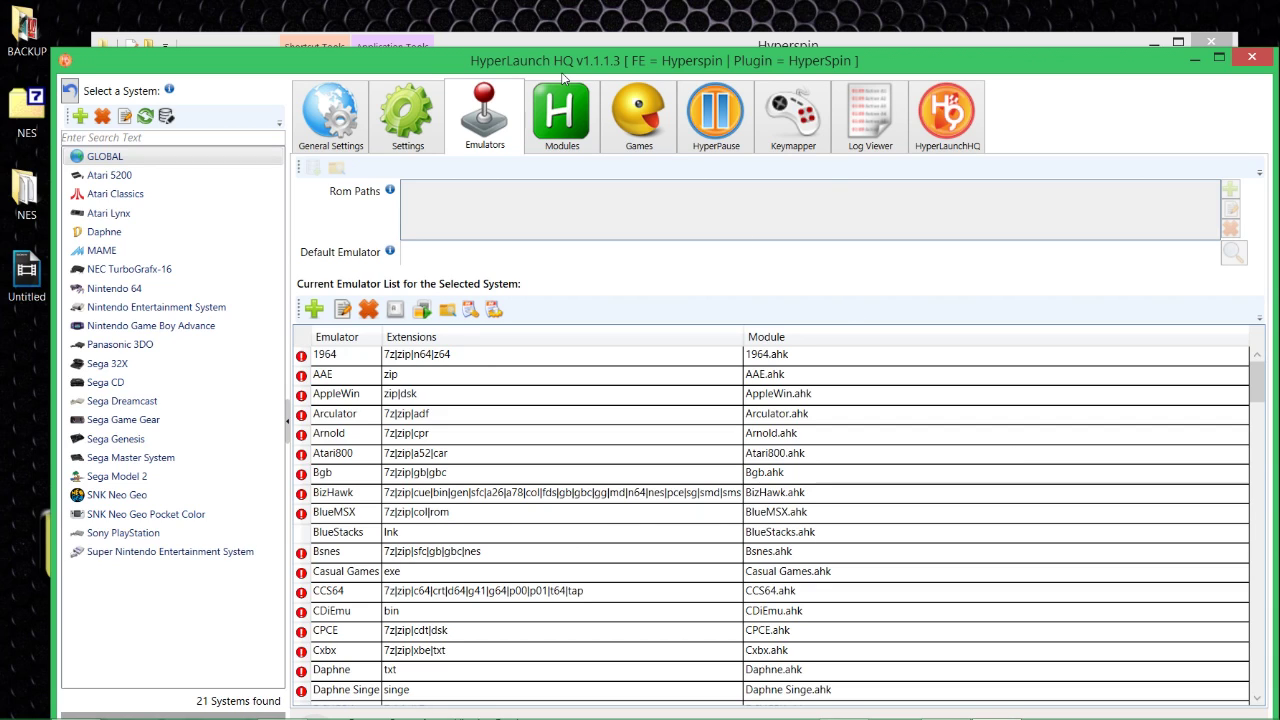
- Add P:\ROMs\Nintendo - Nintendo Entertainment System as the rom path for the Nintendo Entertainment System
click(227, 311)
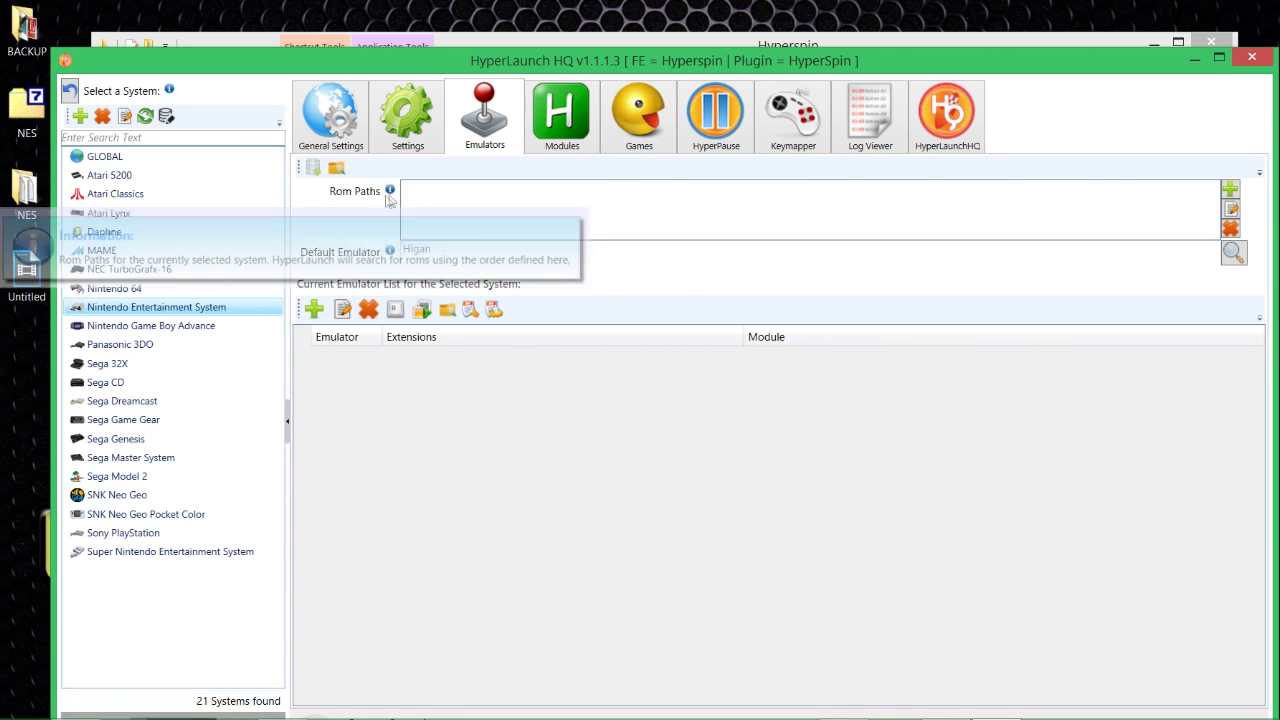
click(1231, 189)
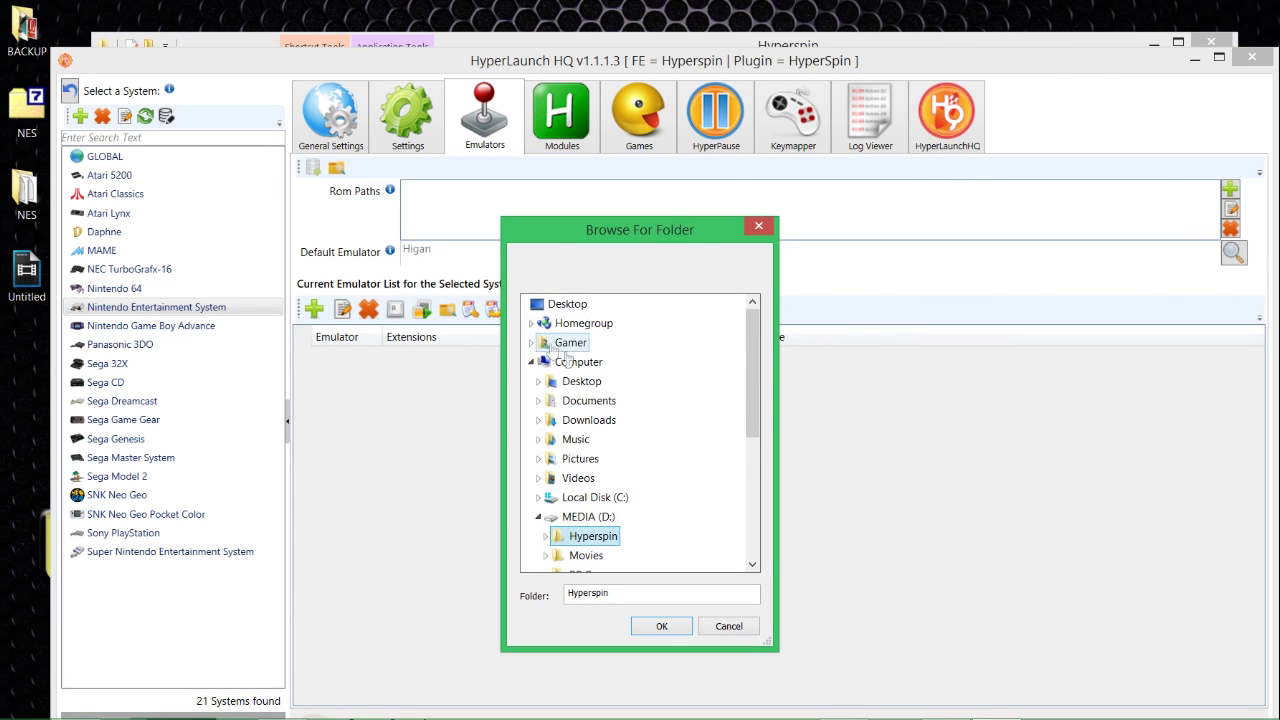
scroll(575, 370, down, 2)
click(598, 401)
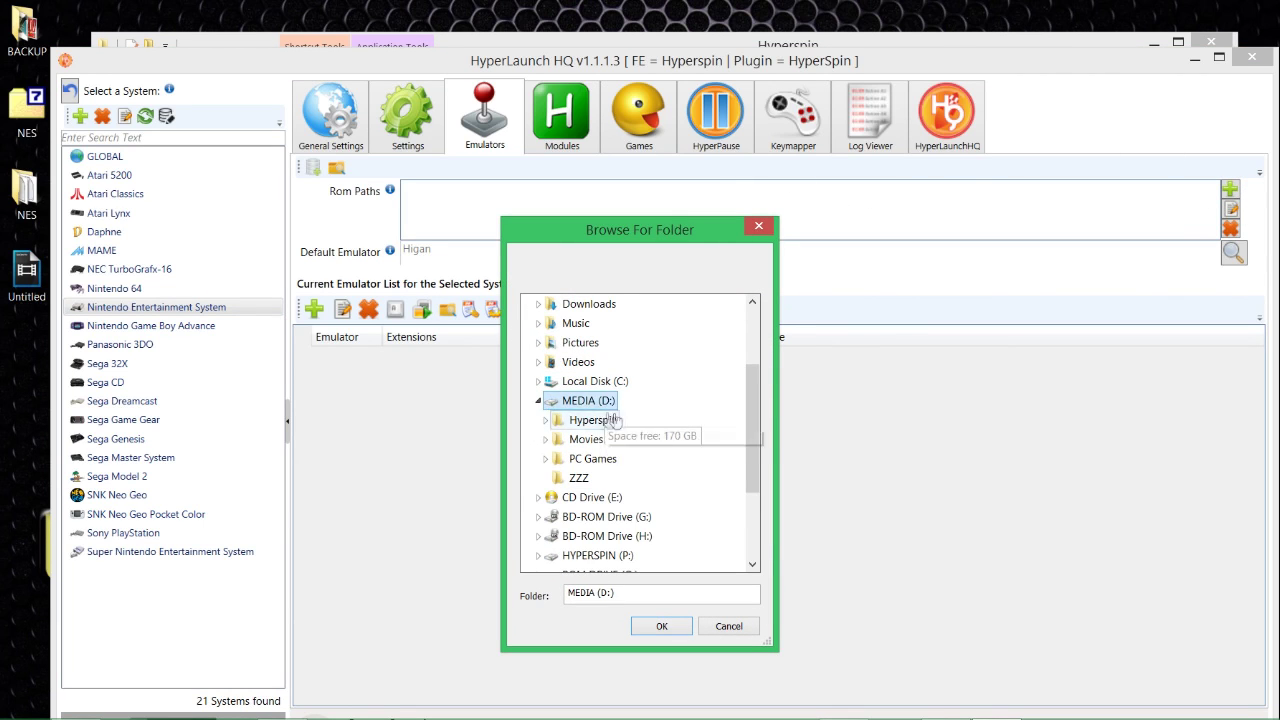
scroll(626, 425, down, 1)
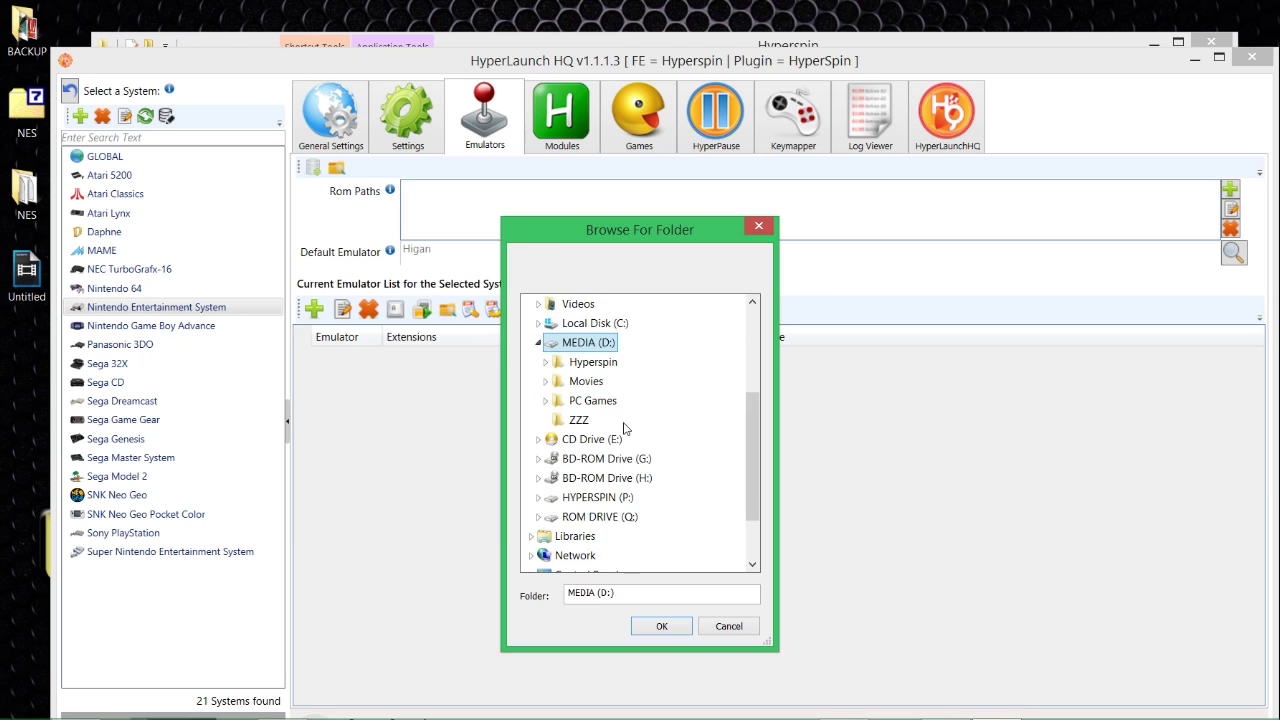
click(612, 498)
click(588, 478)
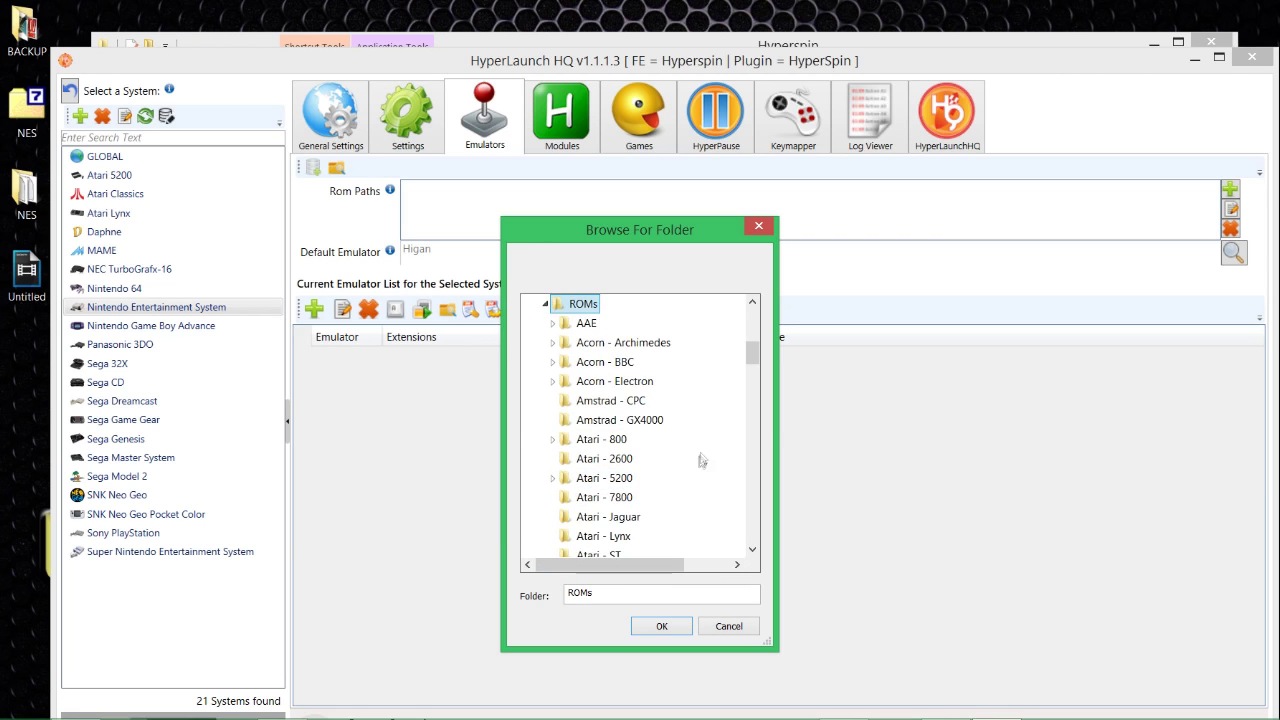
scroll(690, 440, down, 5)
scroll(677, 400, down, 10)
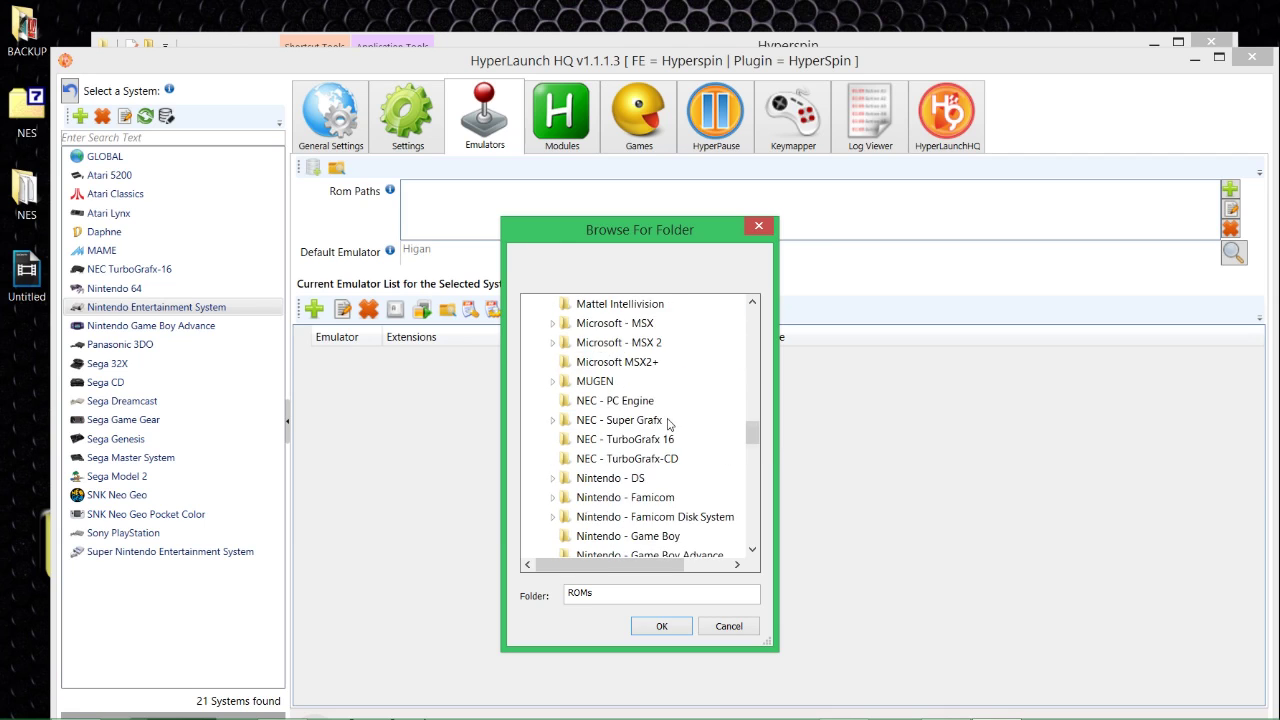
click(645, 516)
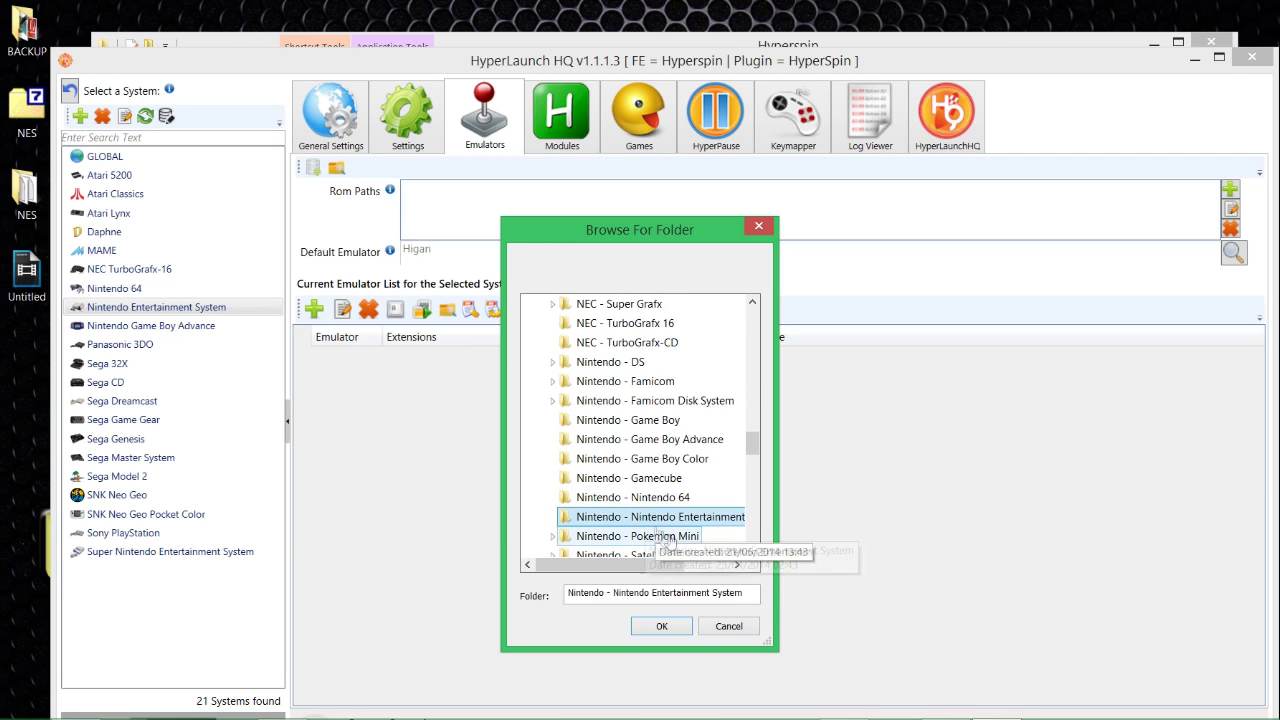
click(659, 630)
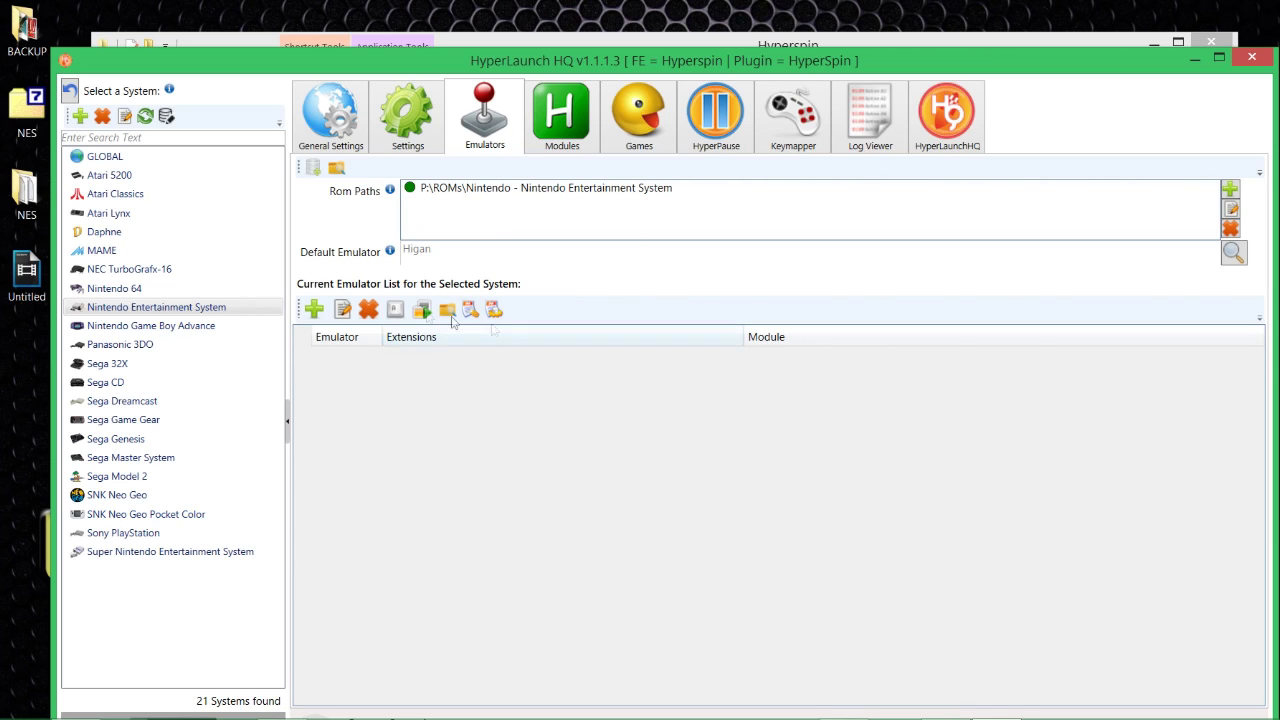
- Set the Nintendo Entertainment System's default emulator to RetroArch [Global]
click(1233, 253)
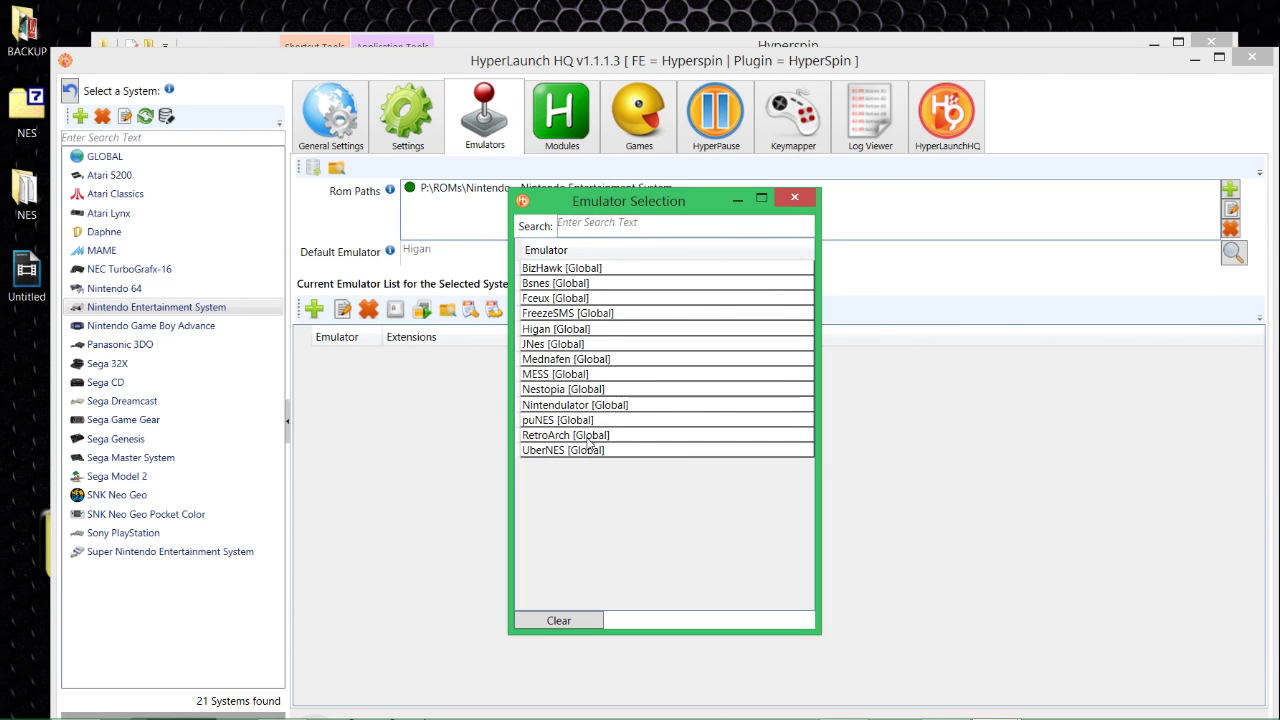
double_click(590, 436)
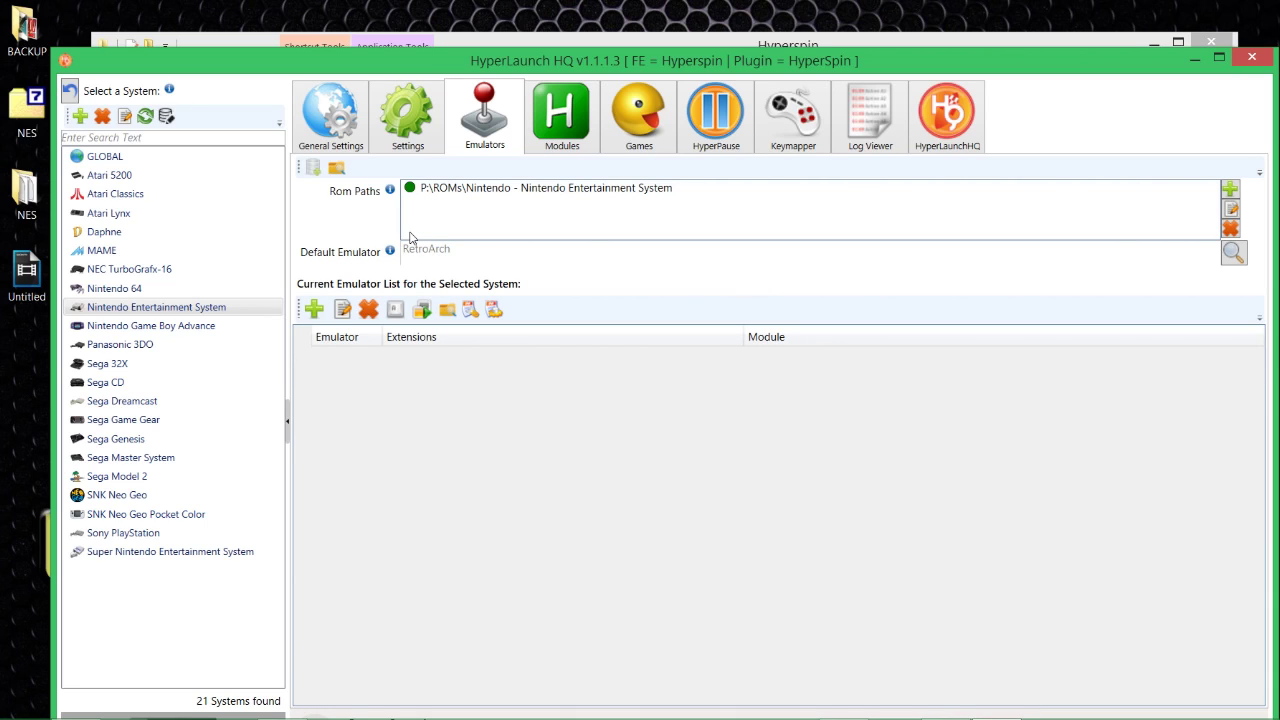
- Set 7z Enabled to true in the Nintendo Entertainment System's main settings
click(423, 130)
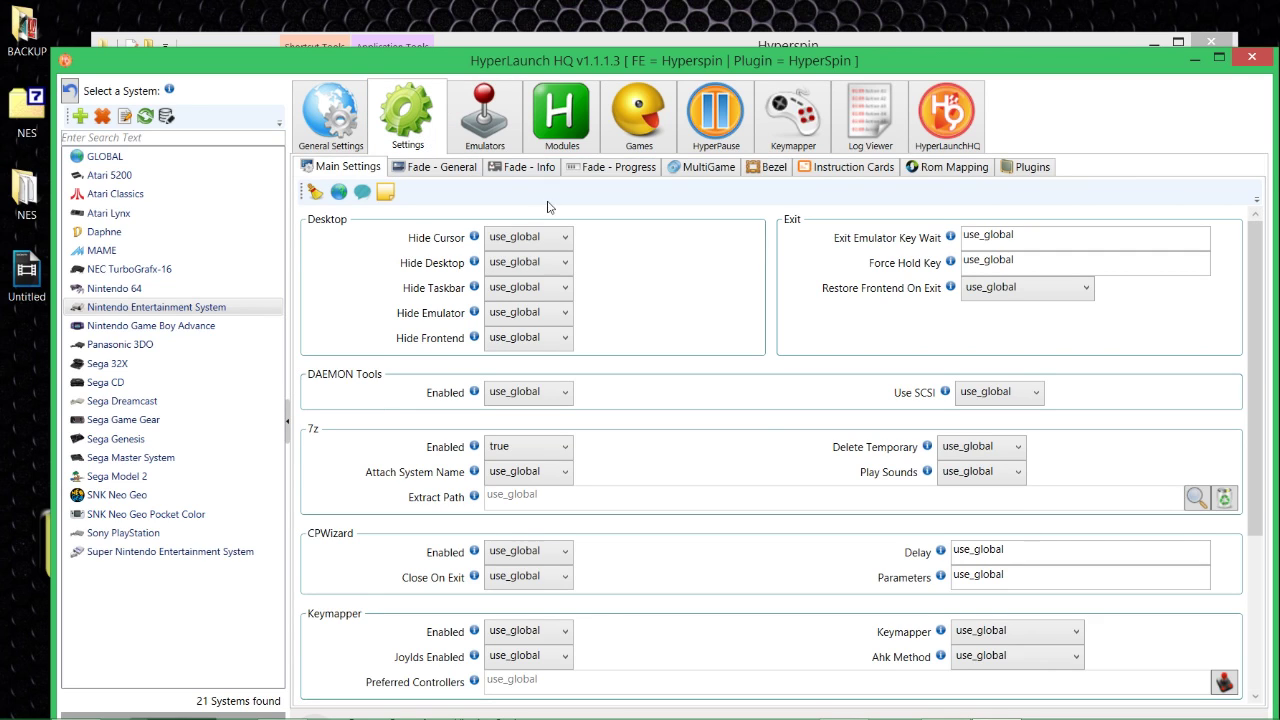
click(512, 453)
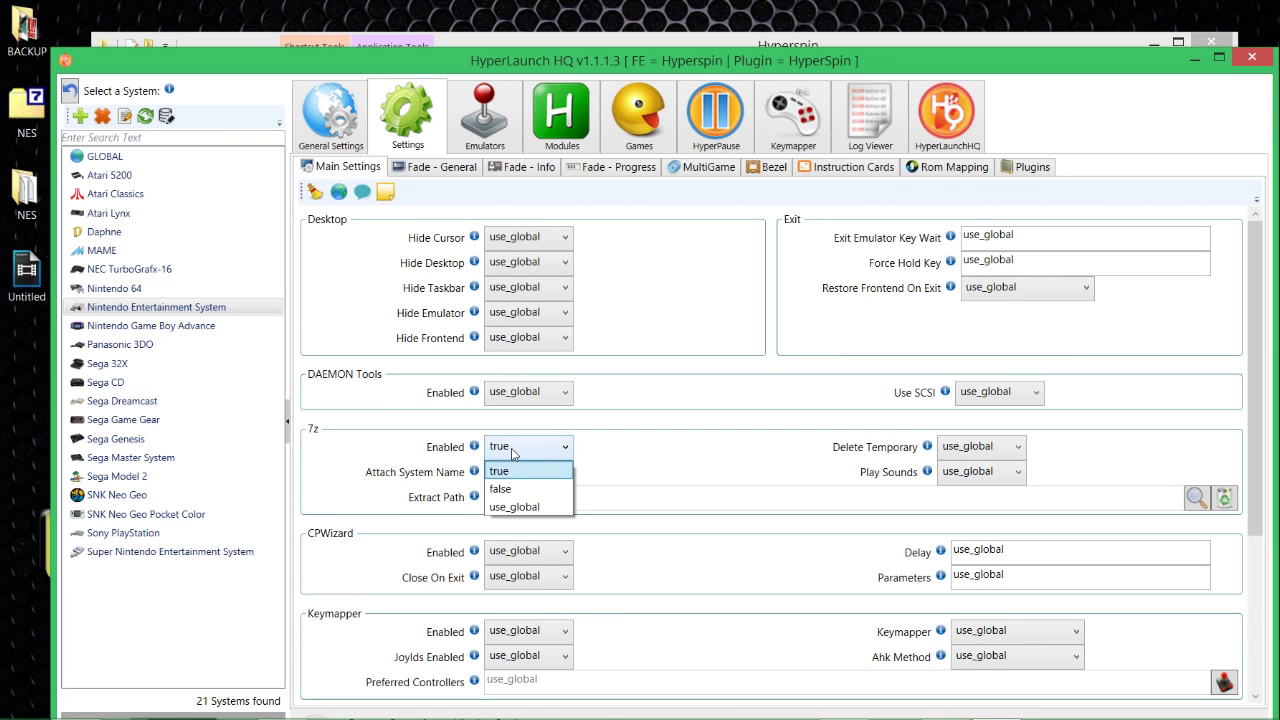
click(520, 466)
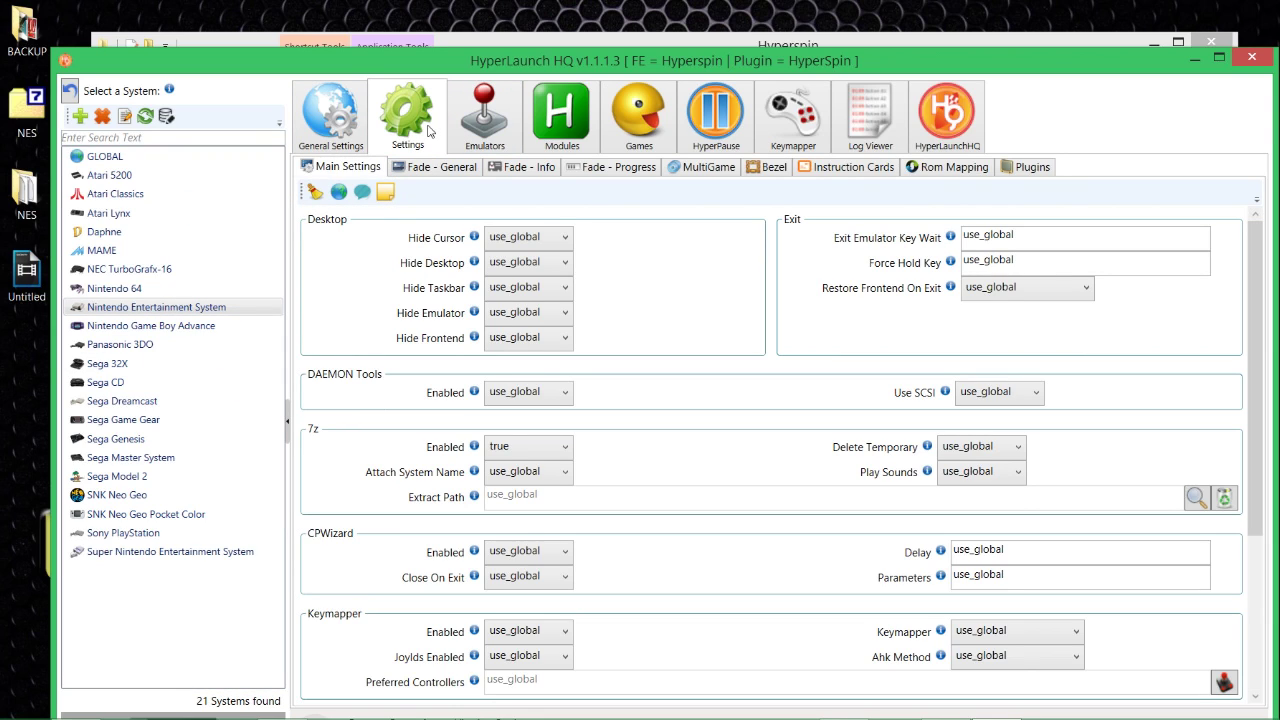
- Set Enabled, Fullscreen Bezel and Use Backgrounds to true in the Nintendo Entertainment System's bezel settings
click(769, 168)
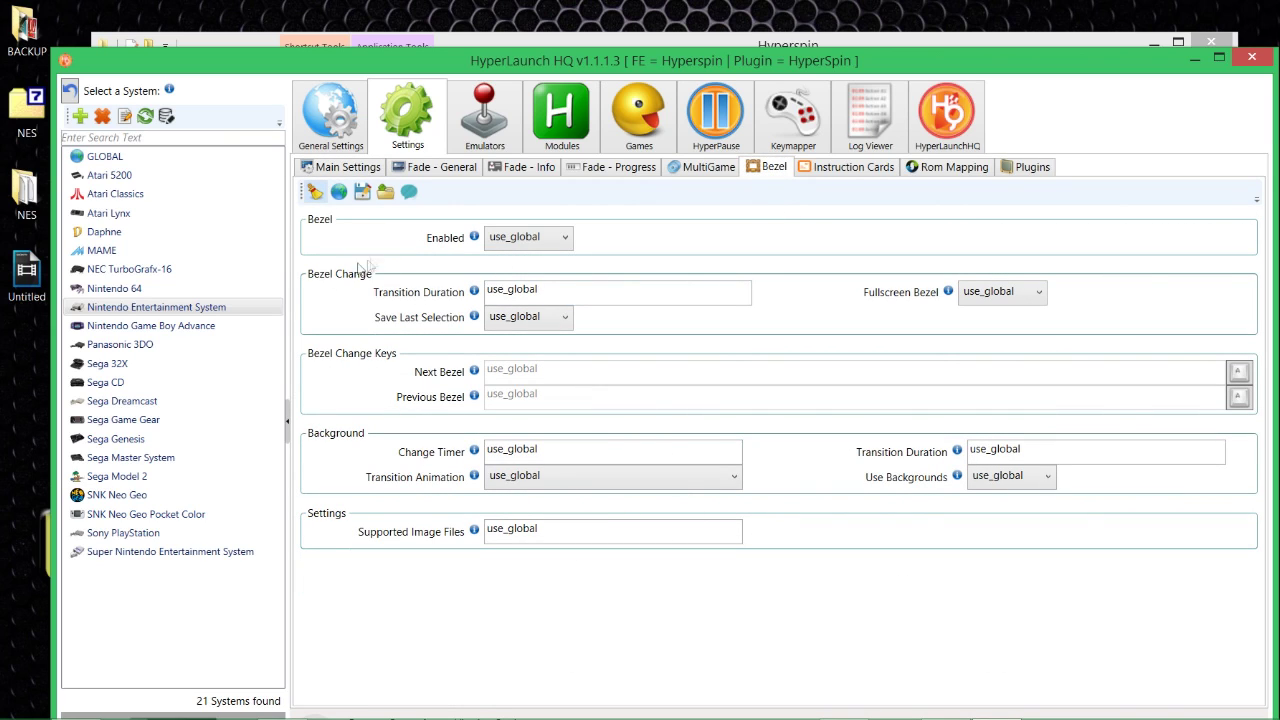
click(532, 245)
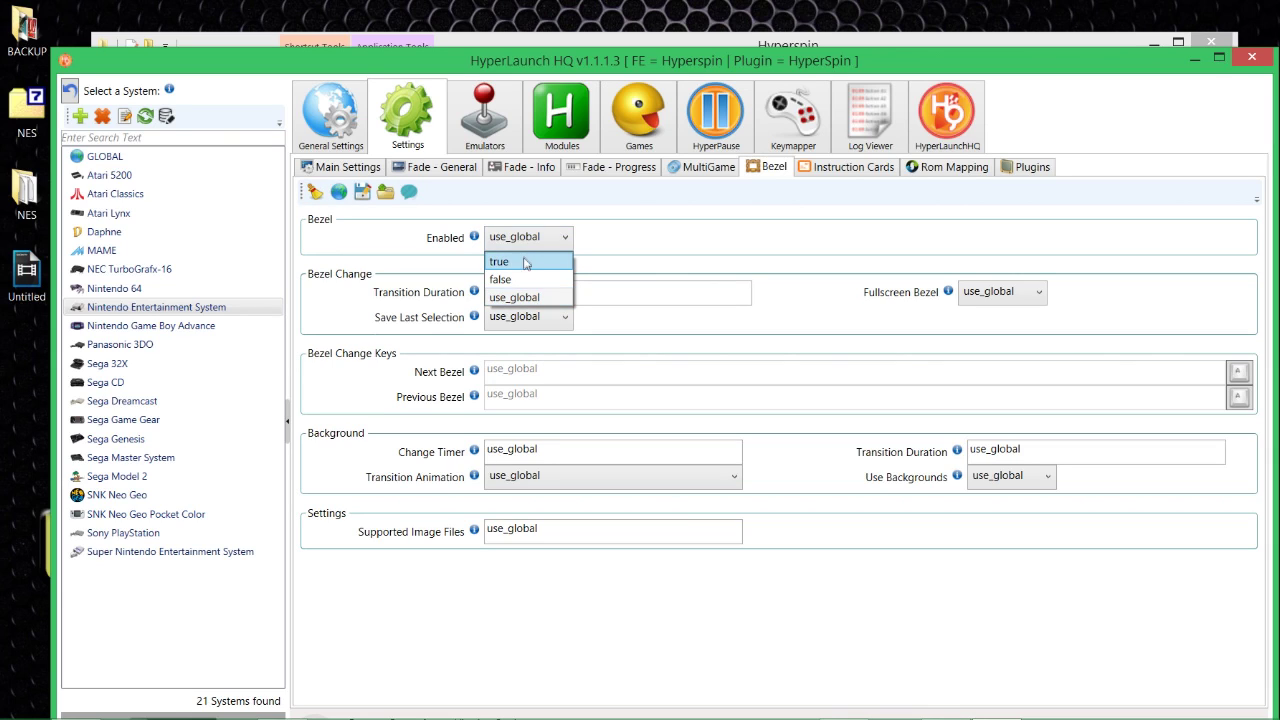
click(527, 259)
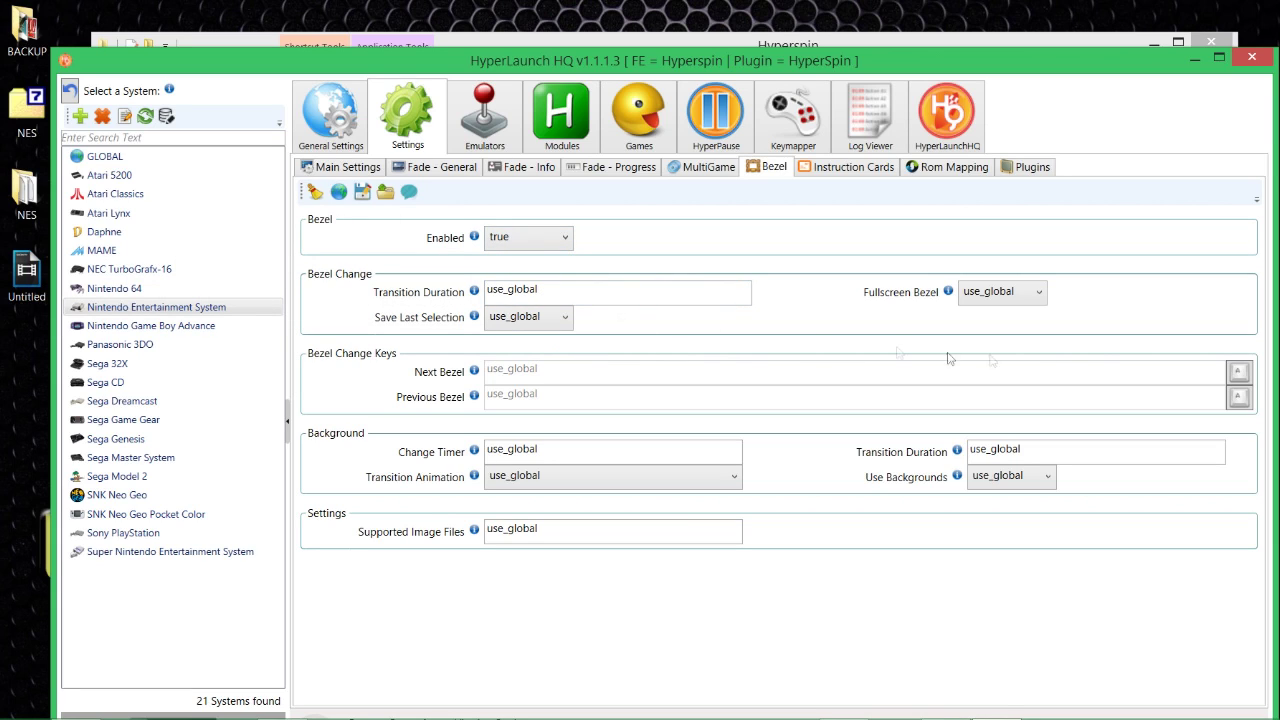
click(978, 291)
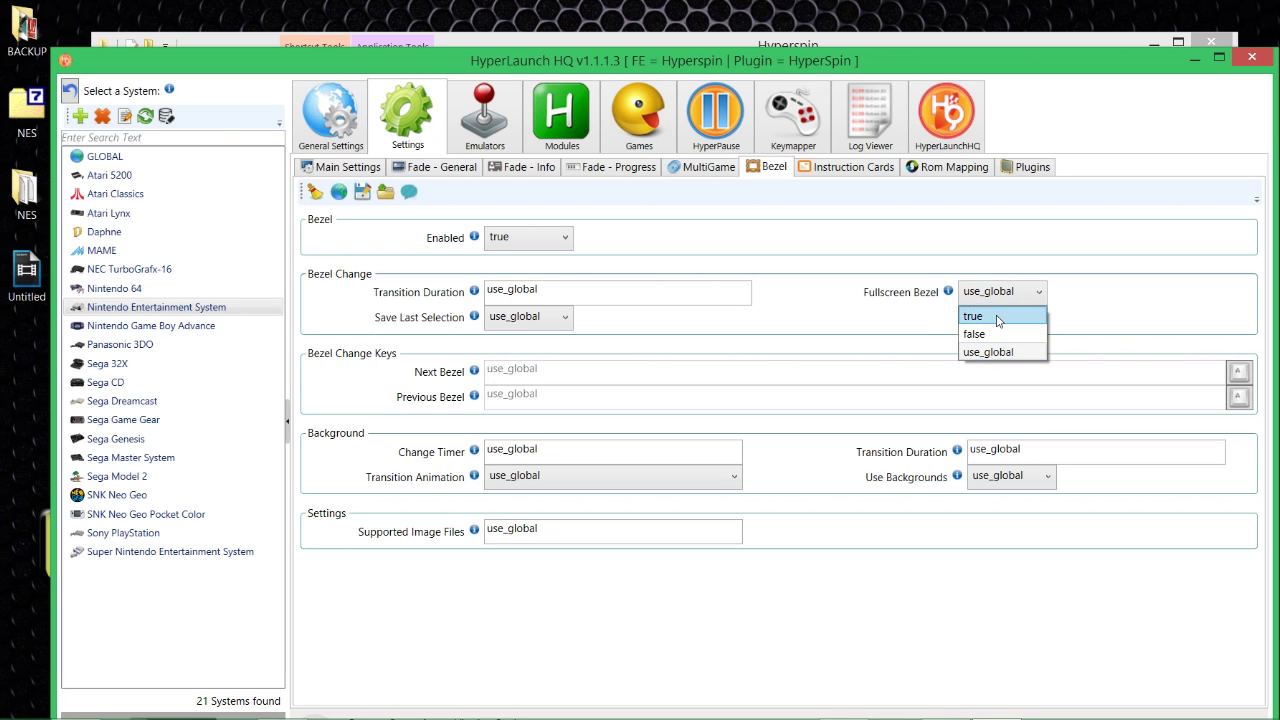
click(1000, 314)
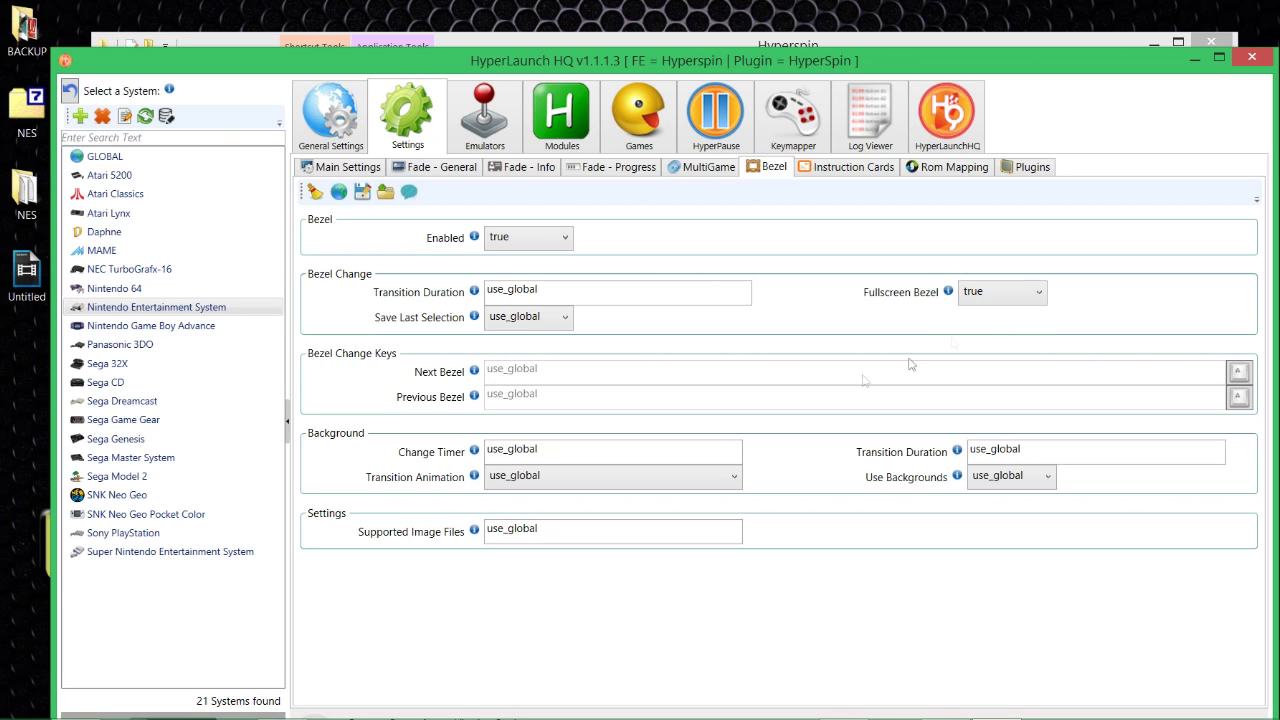
click(1005, 478)
click(1006, 500)
- Set the fade progress Animation Type to image and Show 7z Progress to false for the Nintendo Entertainment System
click(618, 169)
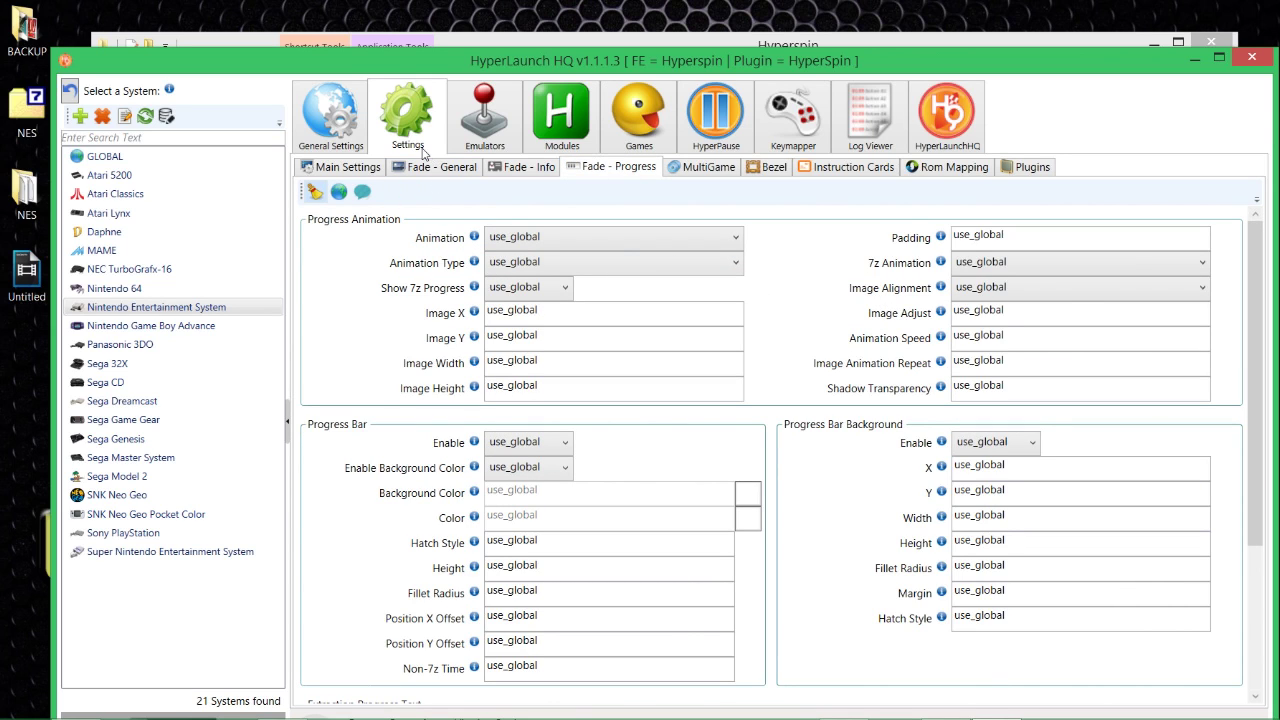
click(436, 167)
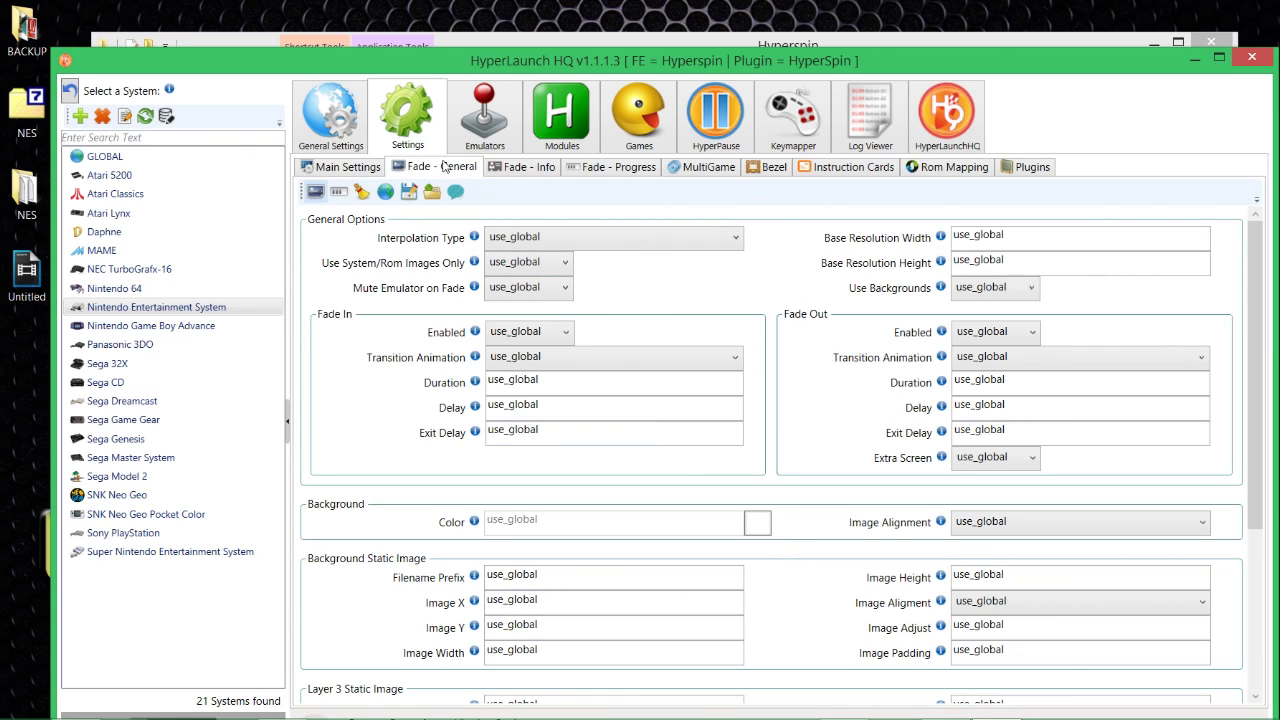
click(606, 166)
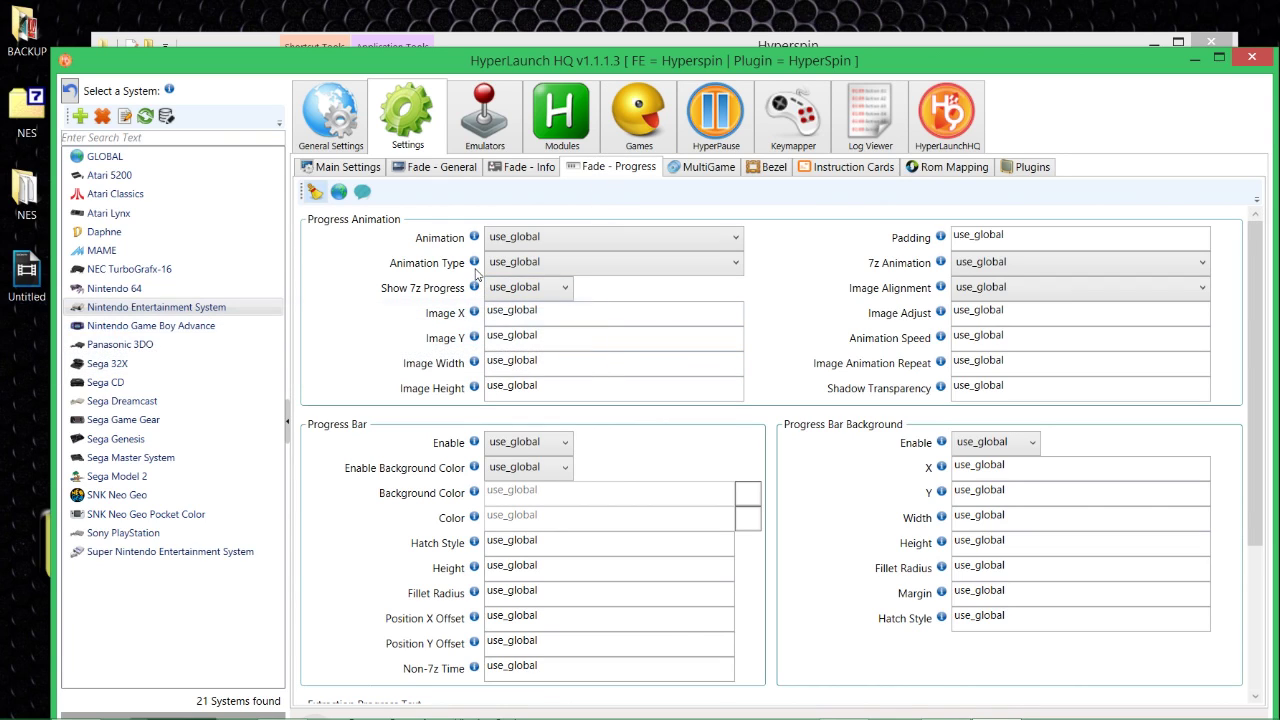
click(532, 266)
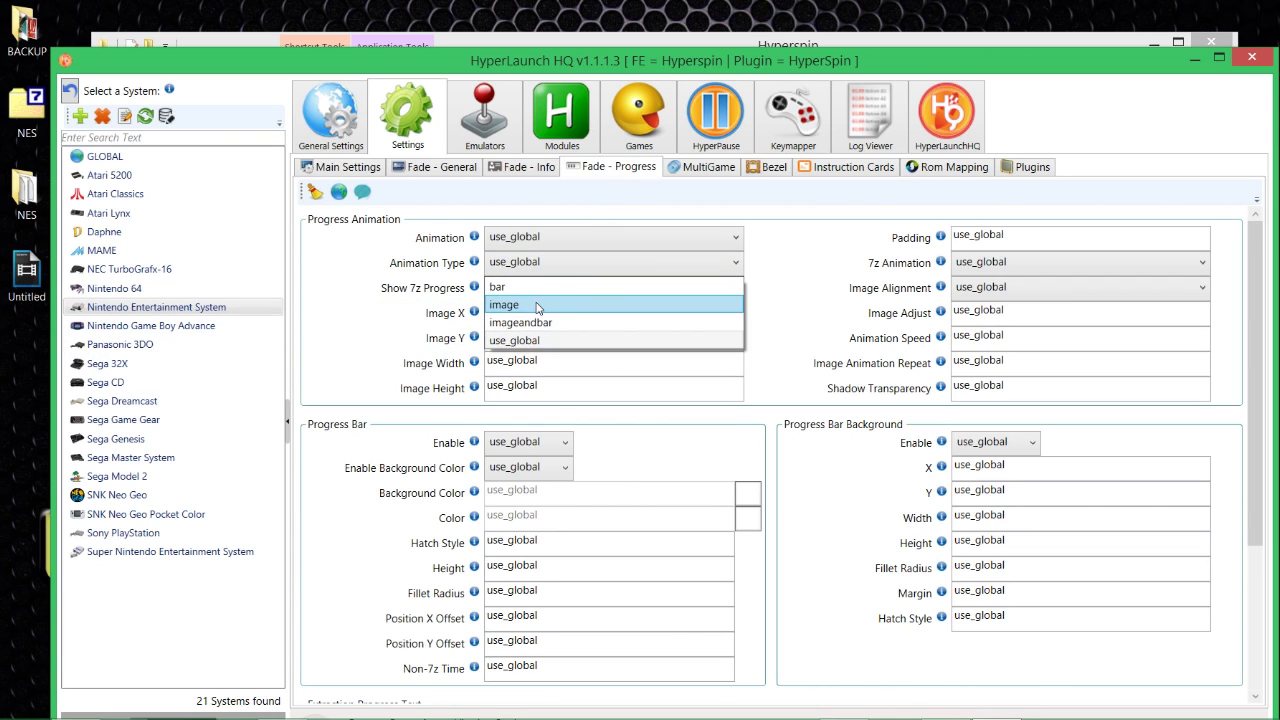
click(537, 306)
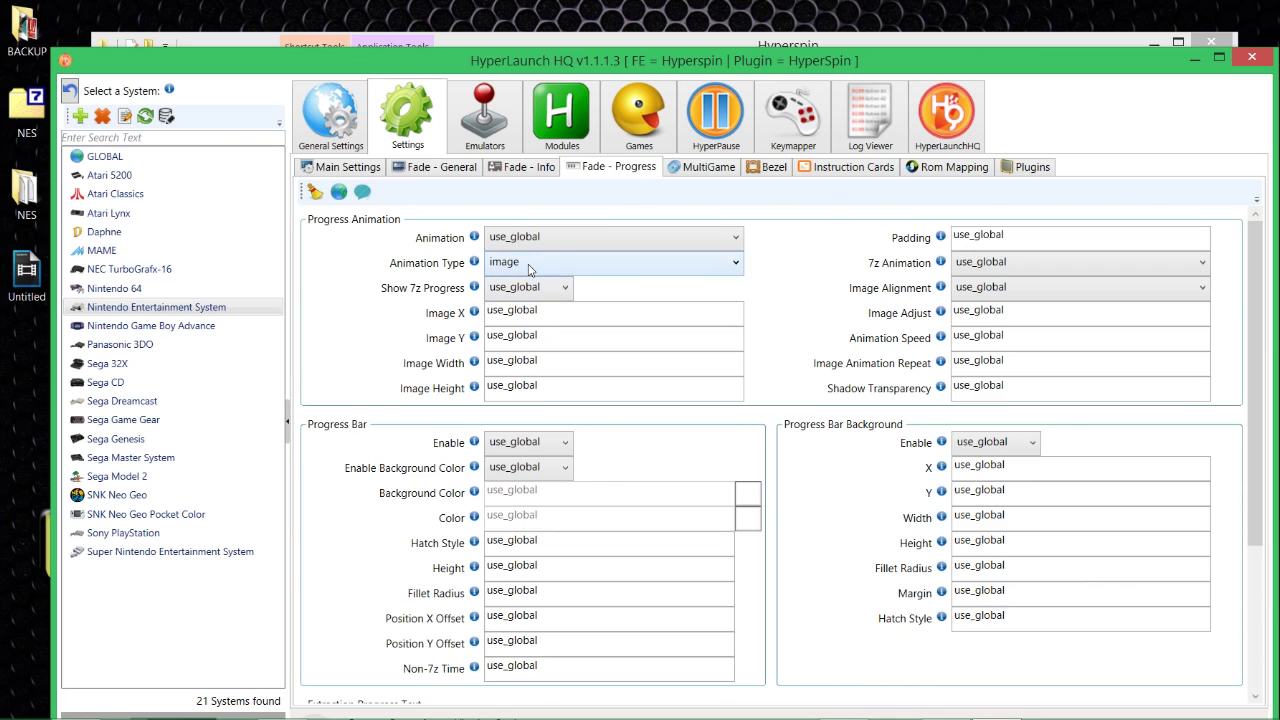
click(533, 293)
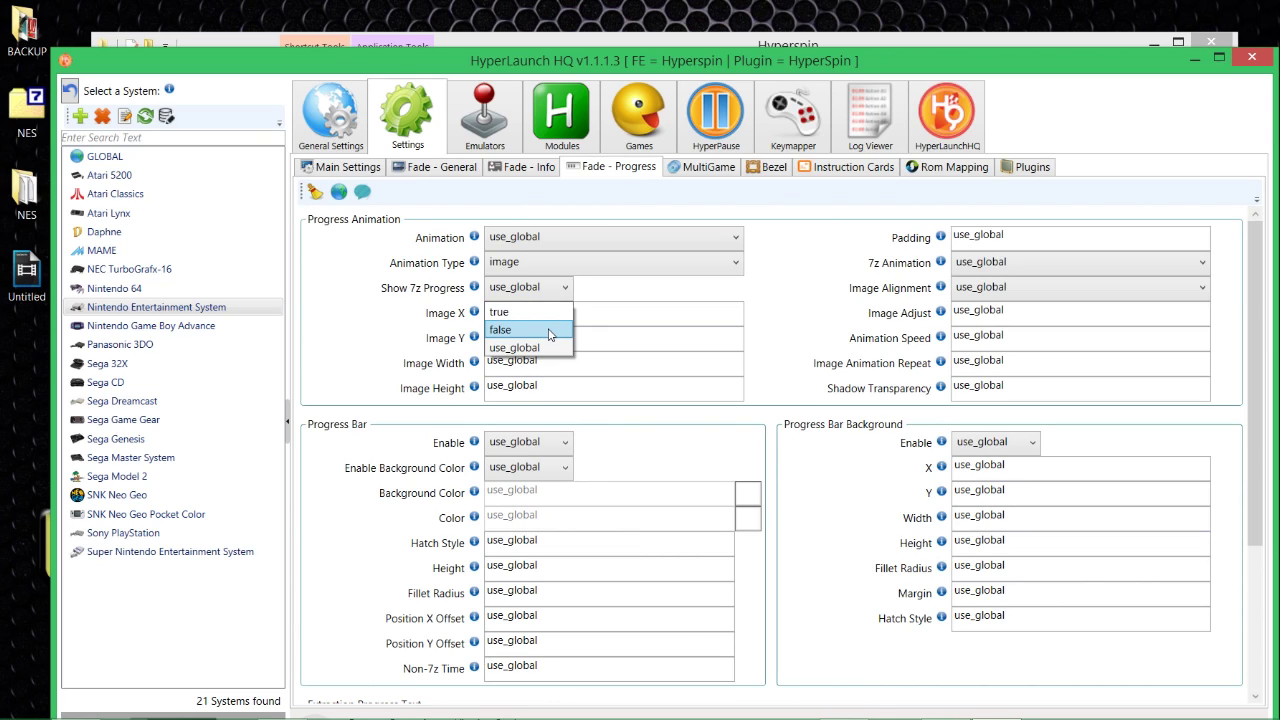
click(550, 332)
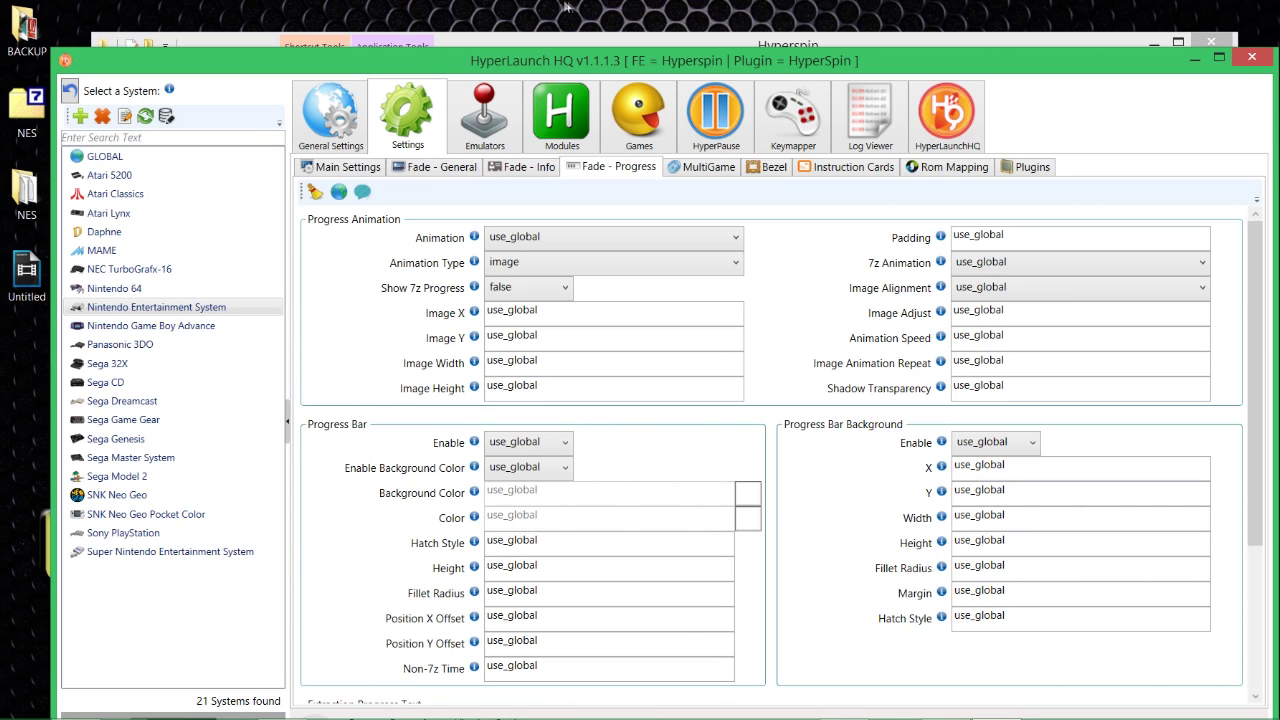
- Run the system audit of the Nintendo Entertainment System games and check the Found status down the list
click(645, 113)
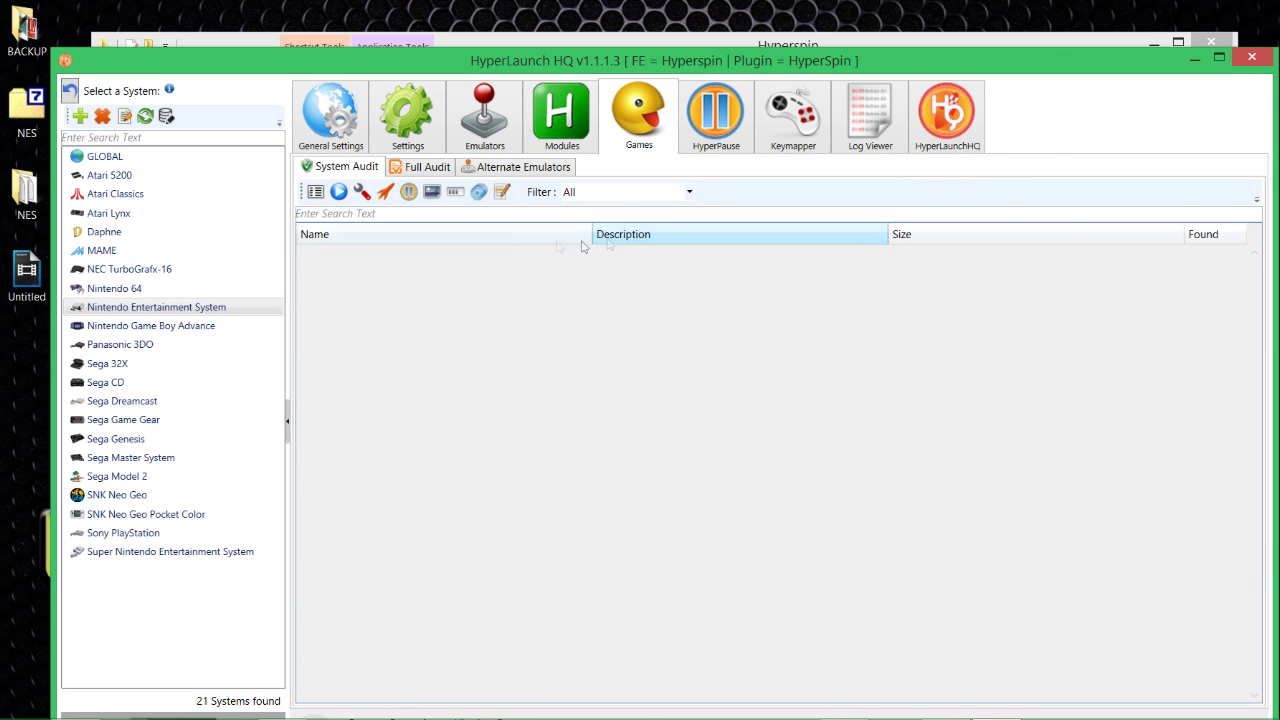
click(338, 195)
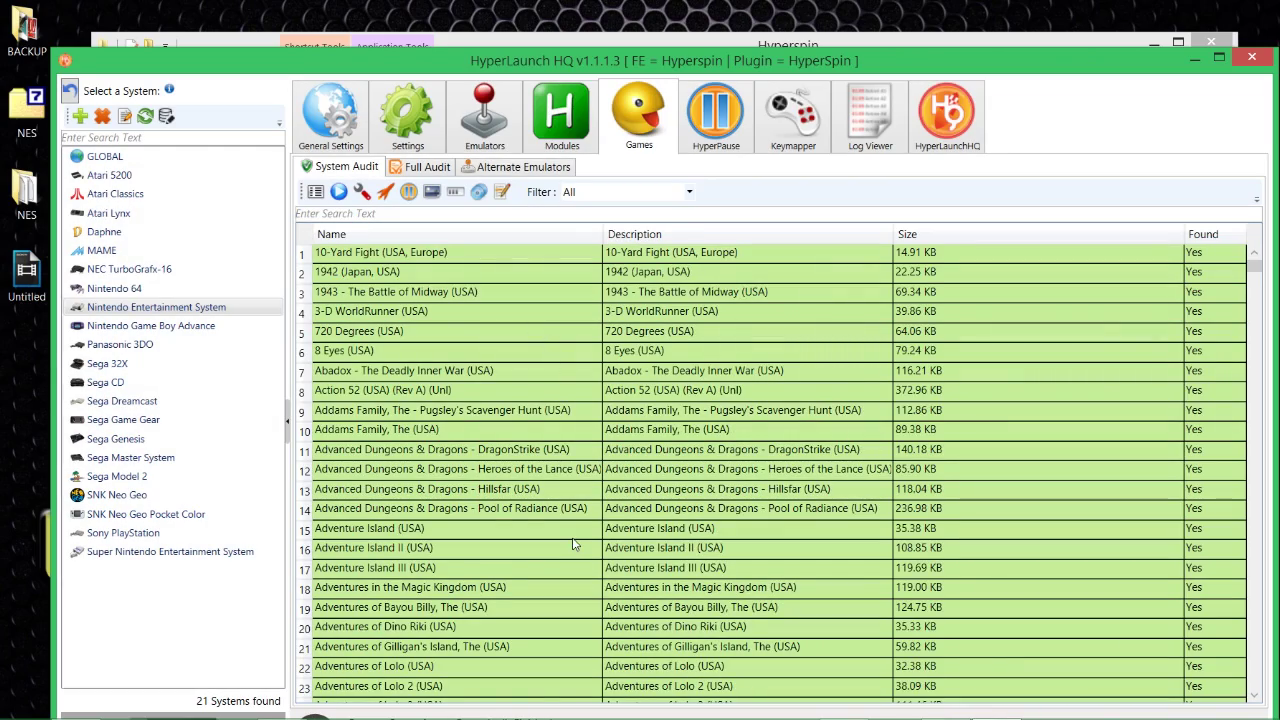
scroll(571, 543, down, 7)
scroll(573, 544, down, 20)
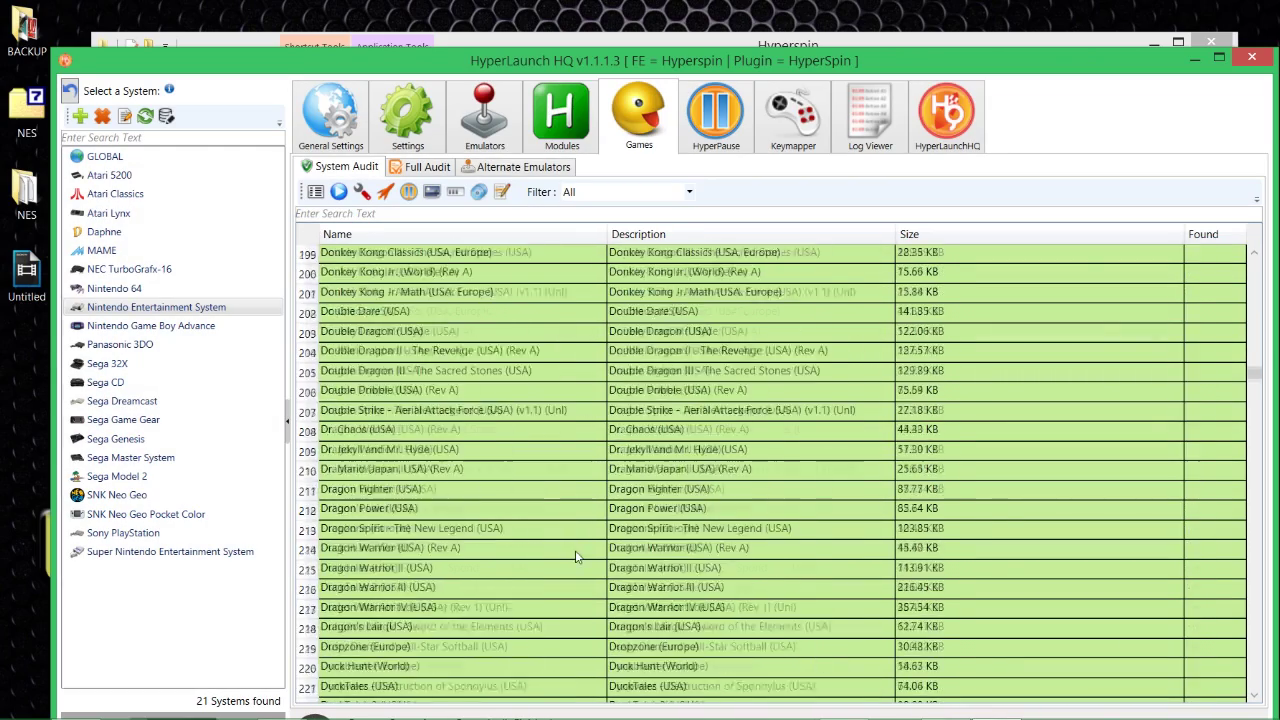
scroll(560, 545, down, 16)
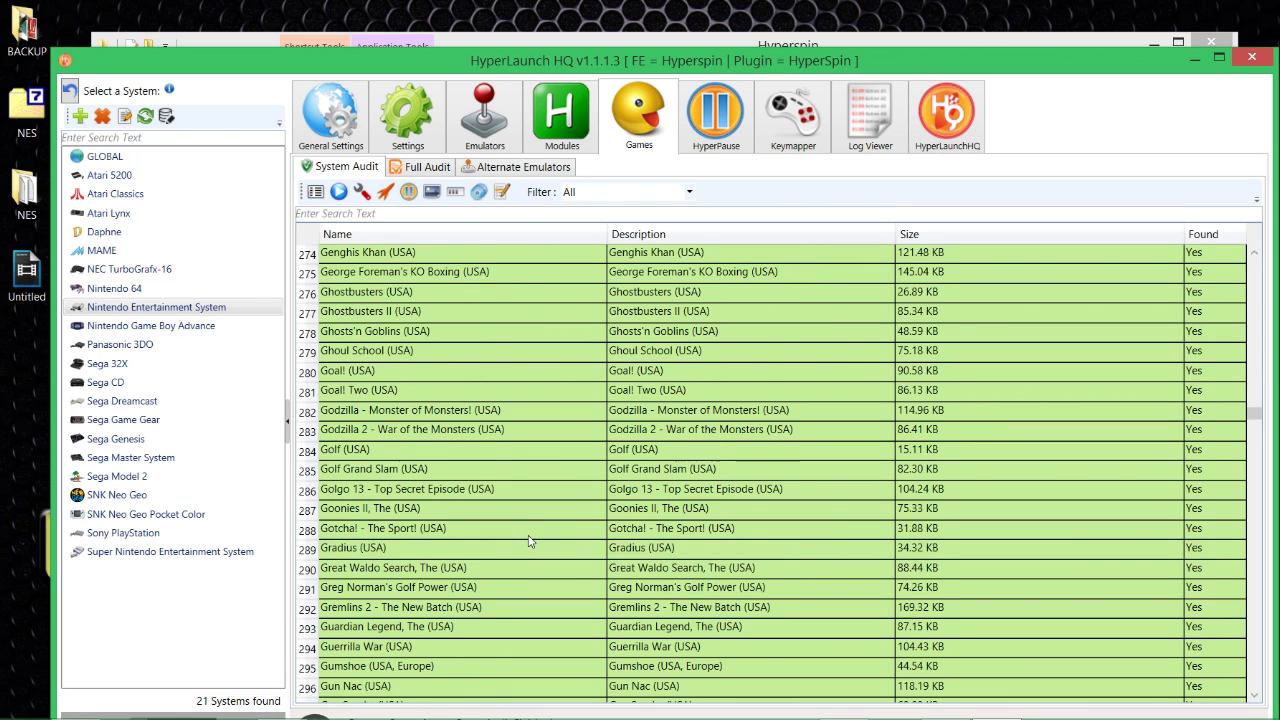
- Select Ghostbusters II (USA) in the audited game list
scroll(424, 410, down, 1)
scroll(424, 410, up, 3)
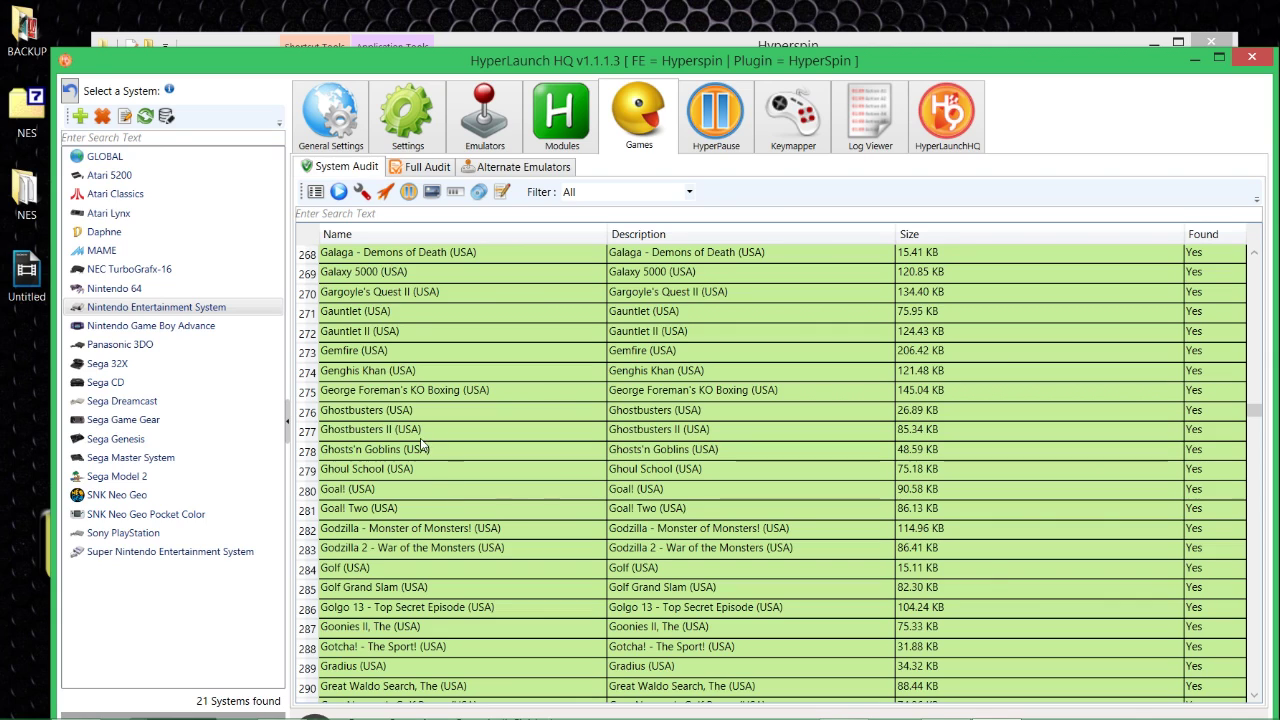
click(421, 432)
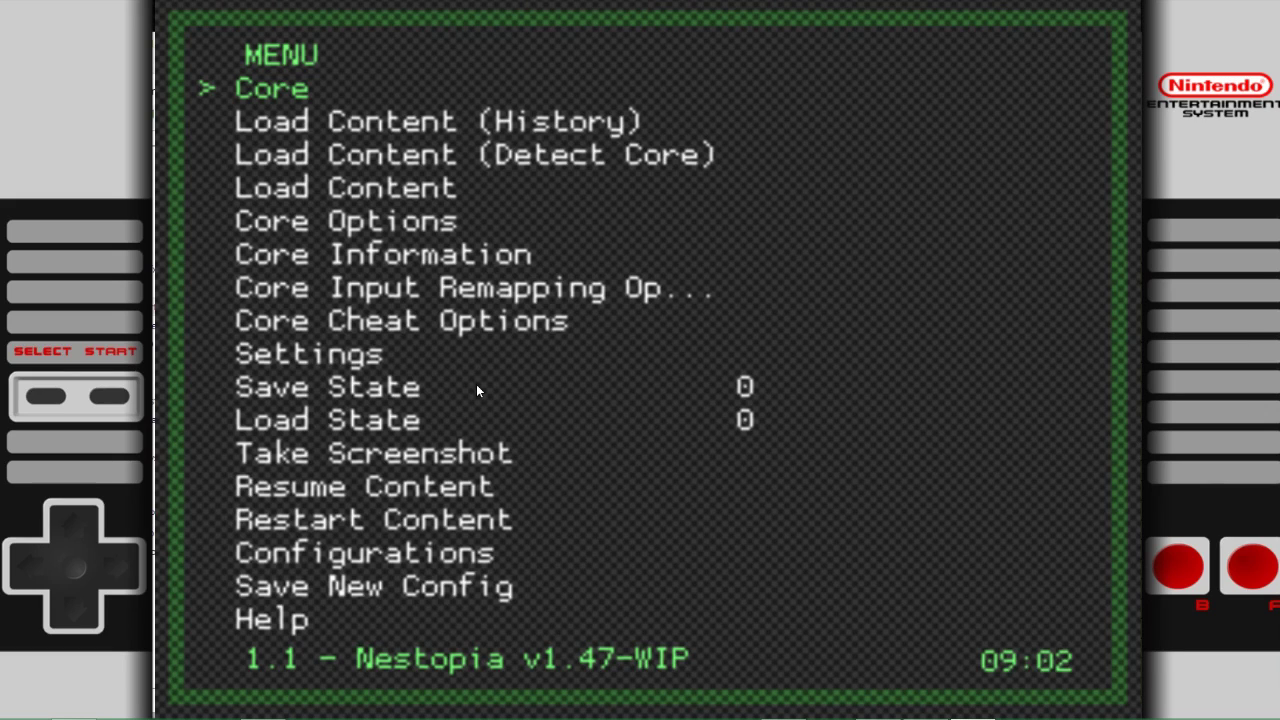
- Open the Video Options in the settings of RetroArch while it runs the Nestopia core
key(Down)
key(Down)
key(Down)
key(Down)
key(Down)
key(Down)
key(Down)
key(Down)
key(Down)
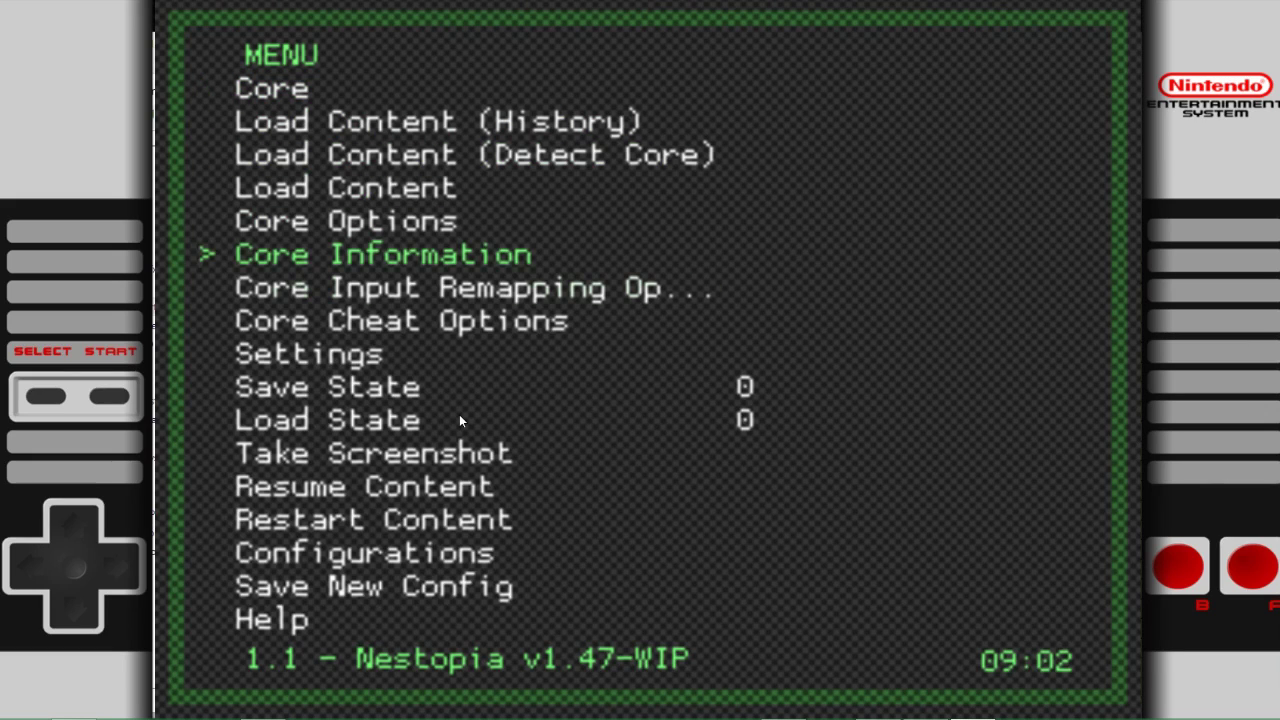
key(Up)
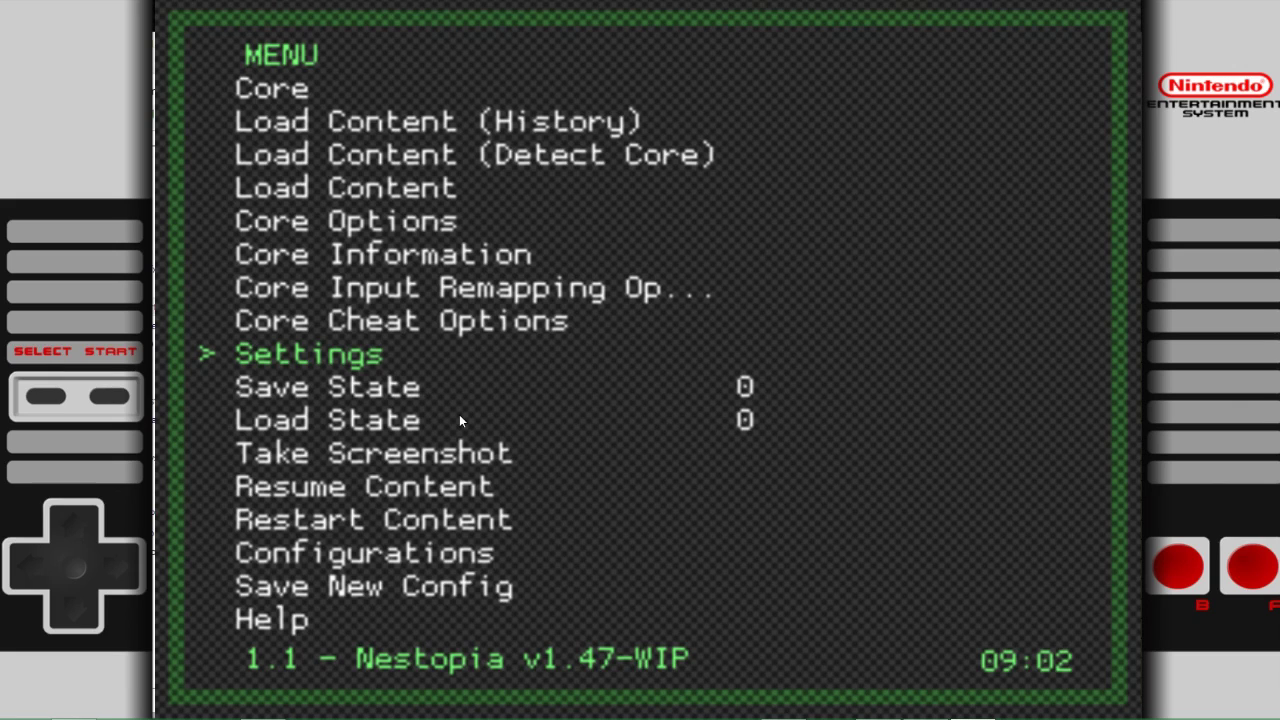
key(Down)
key(Up)
key(Down)
key(Up)
key(Up)
key(Up)
key(Up)
key(Down)
key(Down)
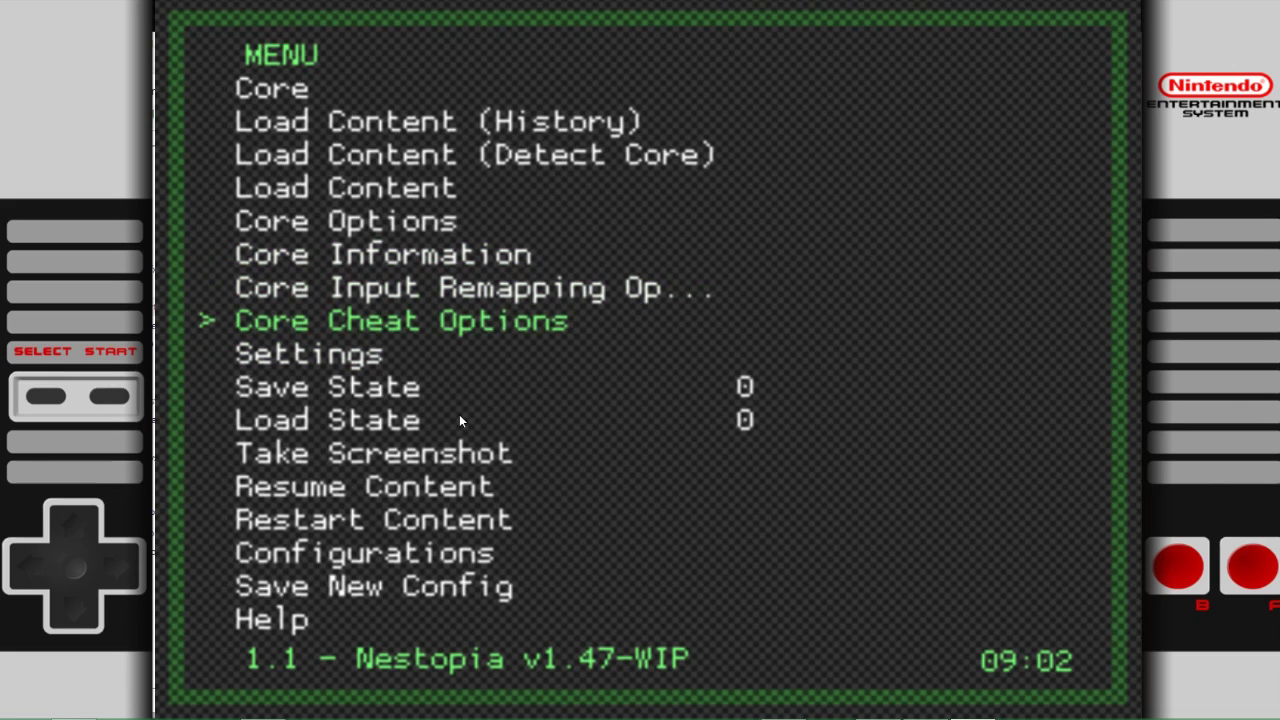
key(Down)
key(Return)
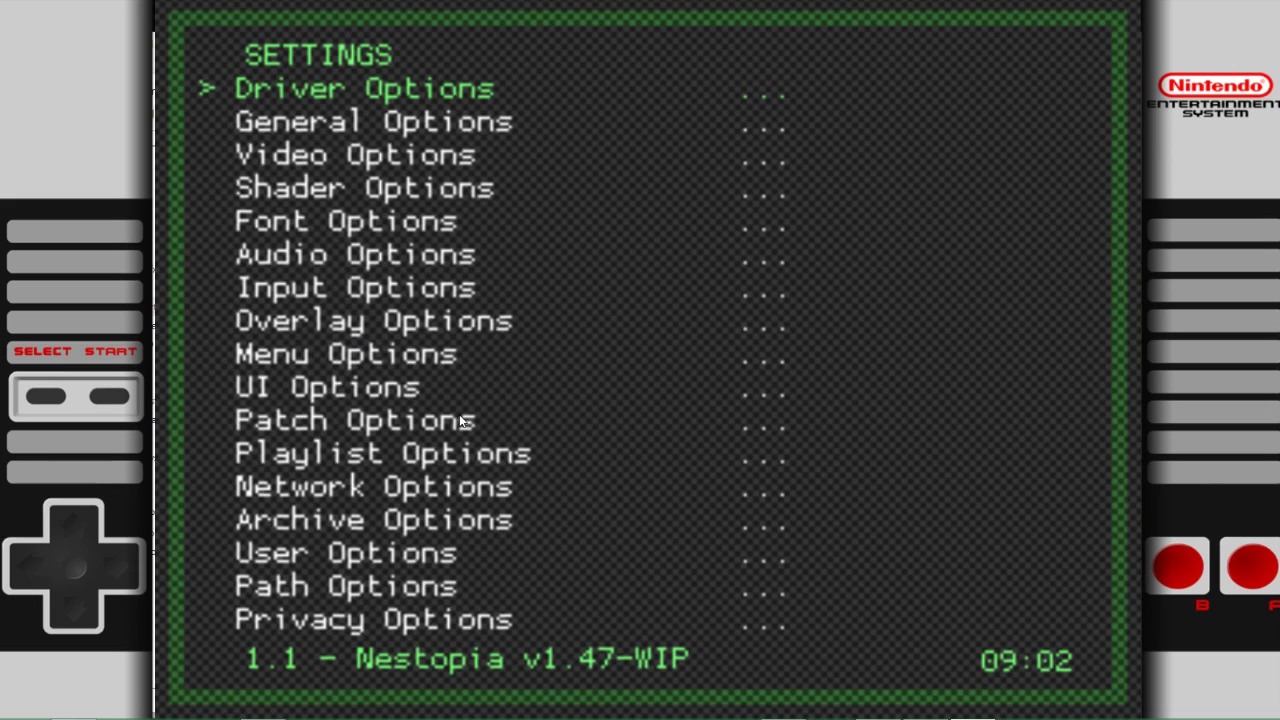
key(Down)
key(Down)
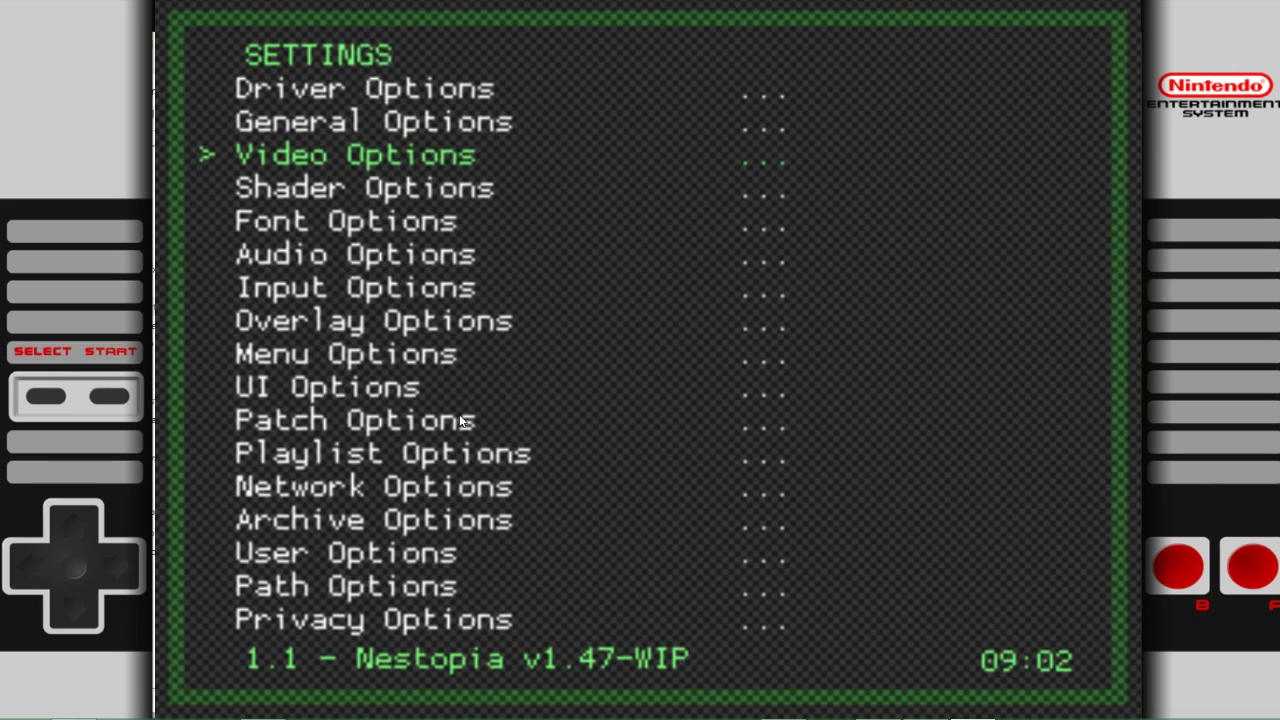
key(Return)
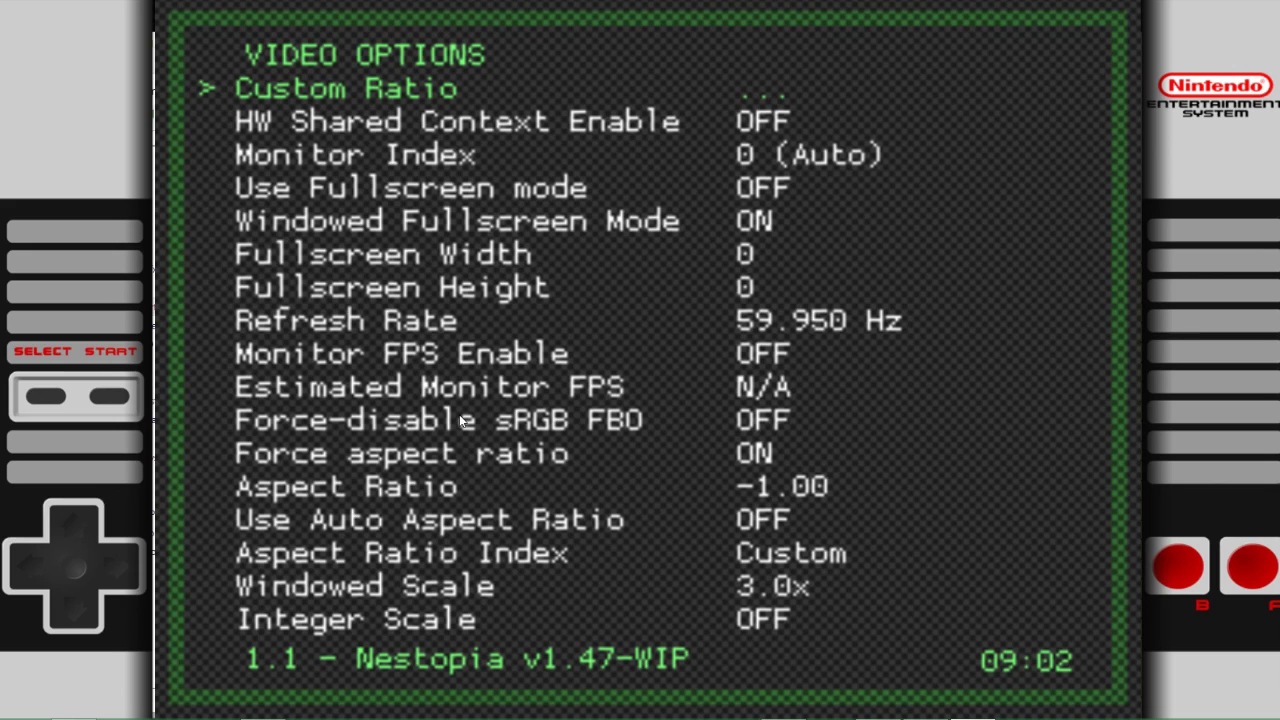
- Start the Custom Ratio adjustment and move the picture's upper-left corner horizontally until it sits at -5, -5
key(Return)
key(Left)
key(Left)
key(Left)
key(Left)
key(Left)
key(Left)
key(Left)
key(Left)
key(Left)
key(Left)
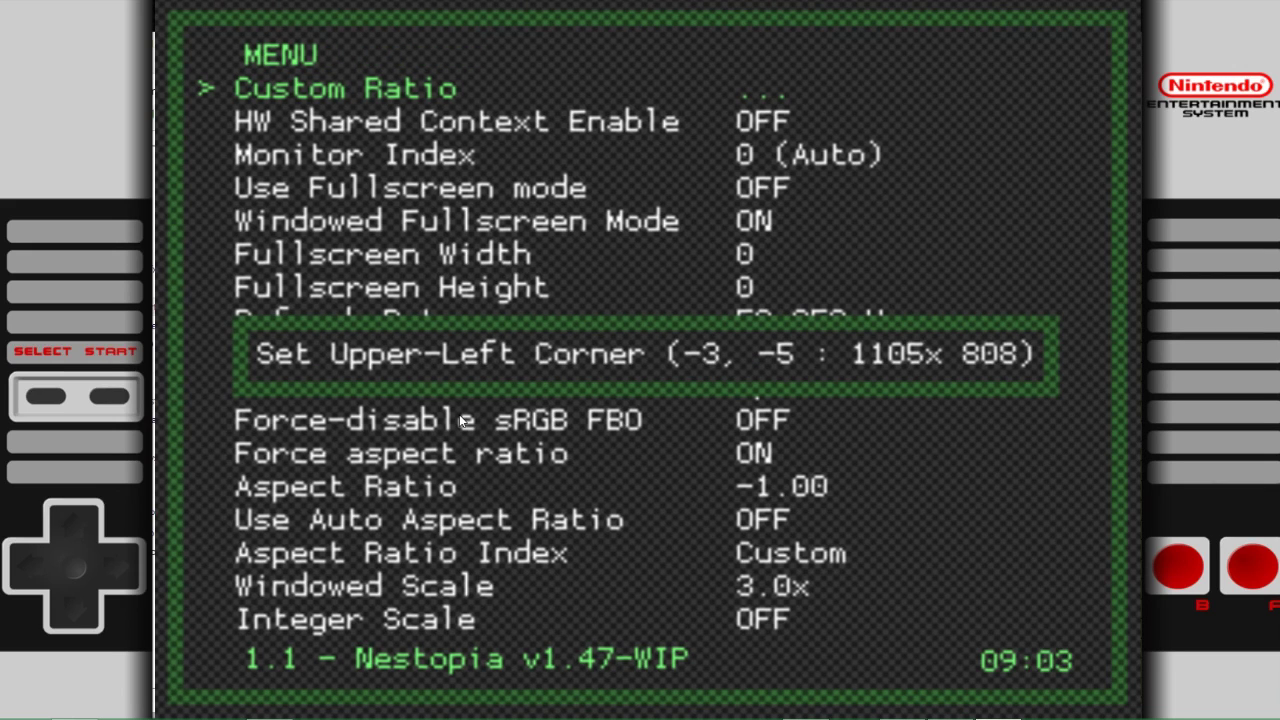
key(Right)
key(Right)
key(Right)
key(Right)
key(Right)
key(Right)
key(Right)
key(Right)
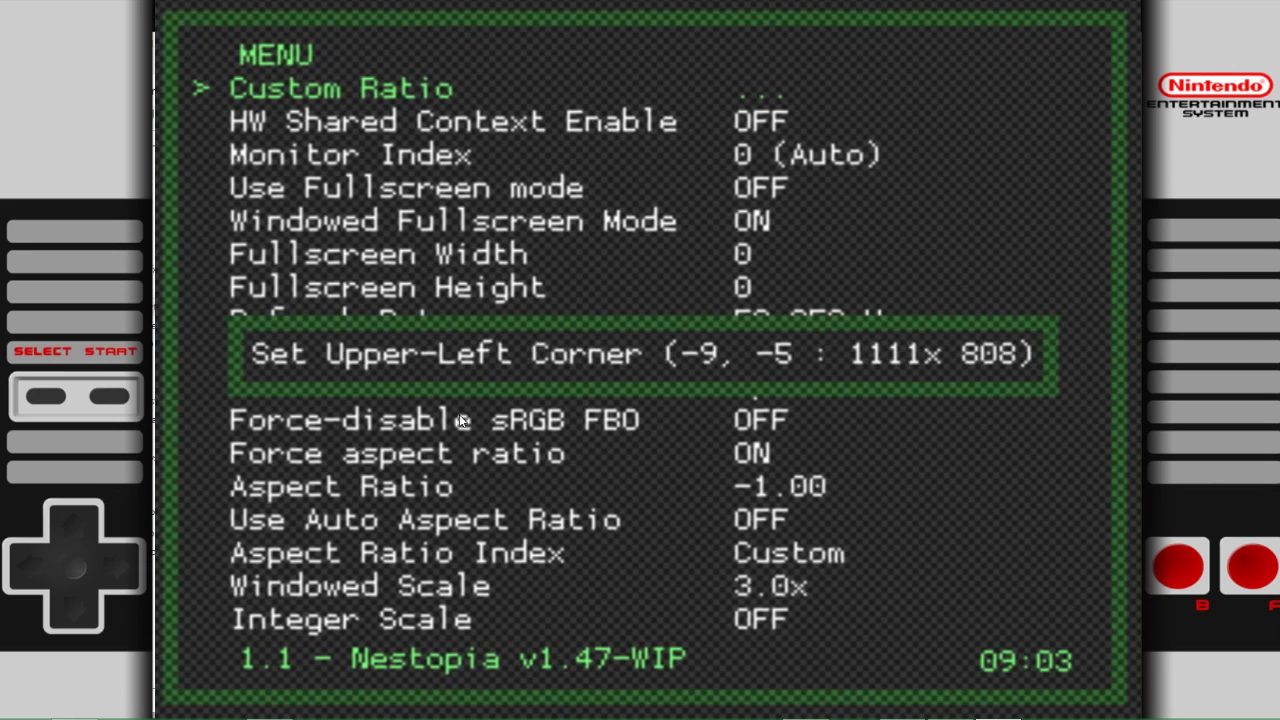
key(Left)
key(Left)
key(Left)
key(Left)
key(Left)
key(Left)
key(Left)
key(Left)
key(Left)
key(Right)
key(Right)
key(Right)
key(Right)
key(Right)
key(Right)
key(Right)
key(Right)
key(Right)
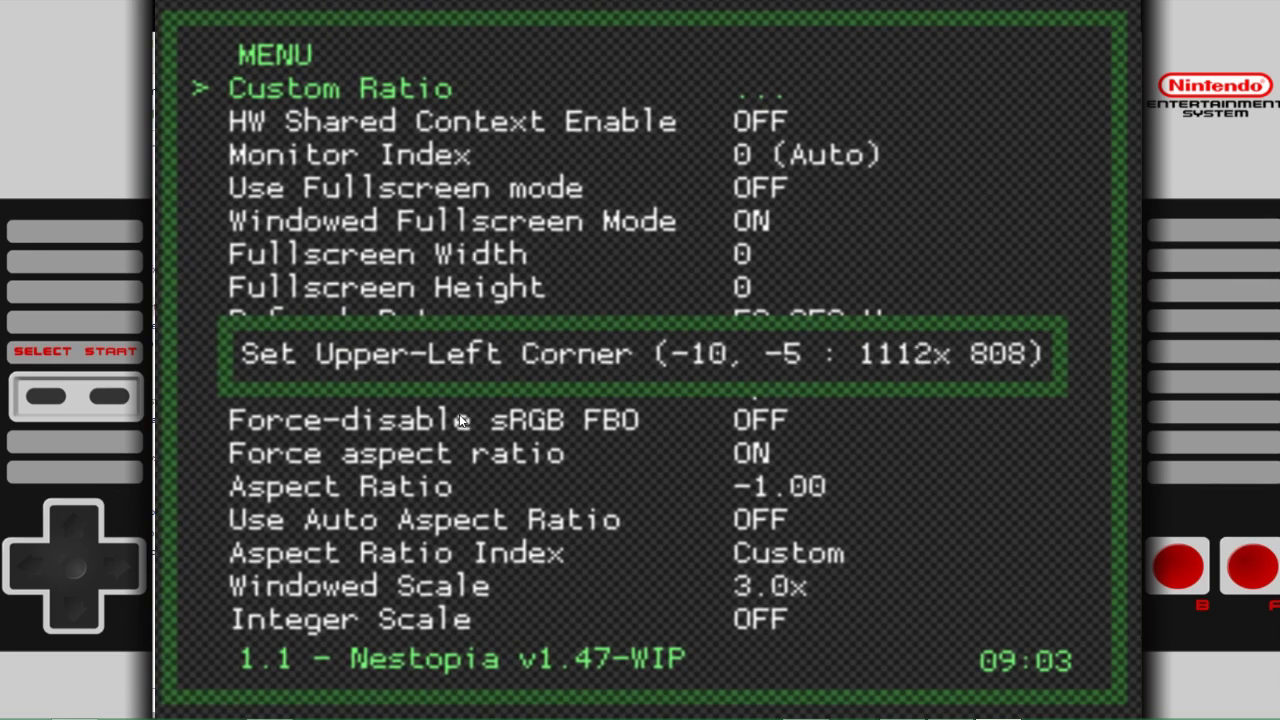
key(Left)
key(Left)
key(Left)
key(Left)
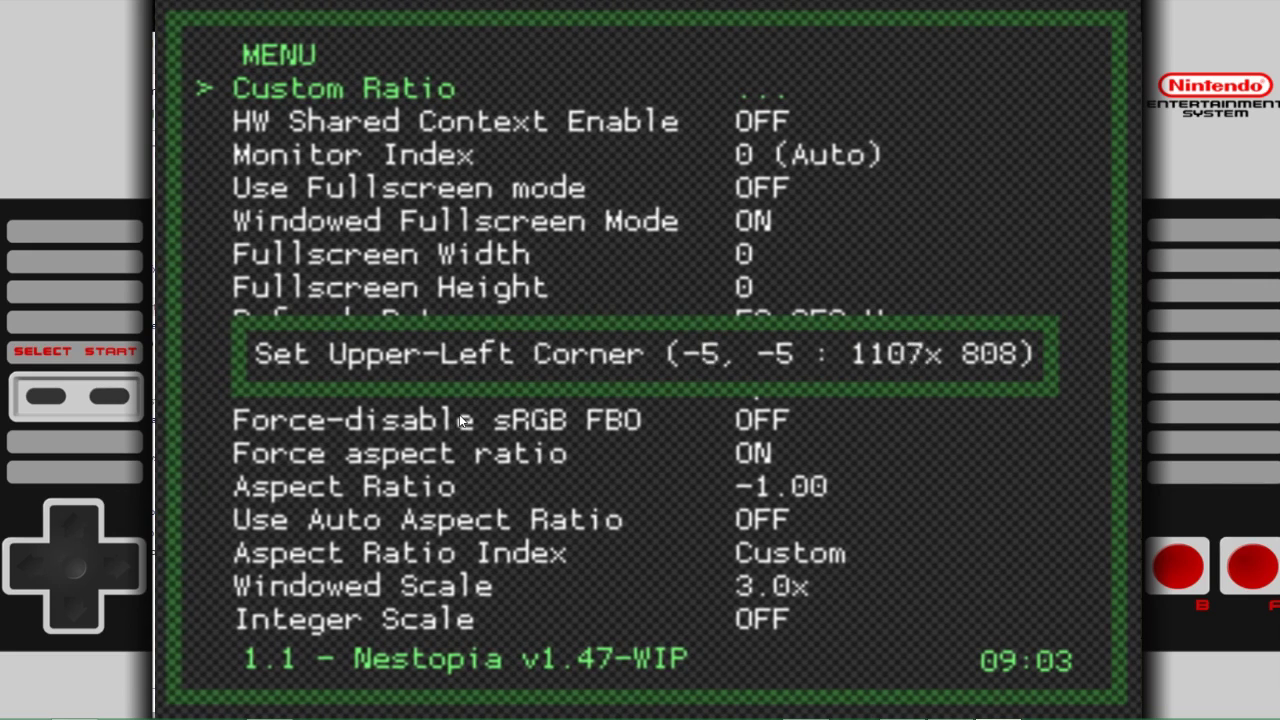
key(Right)
key(Right)
key(Right)
key(Right)
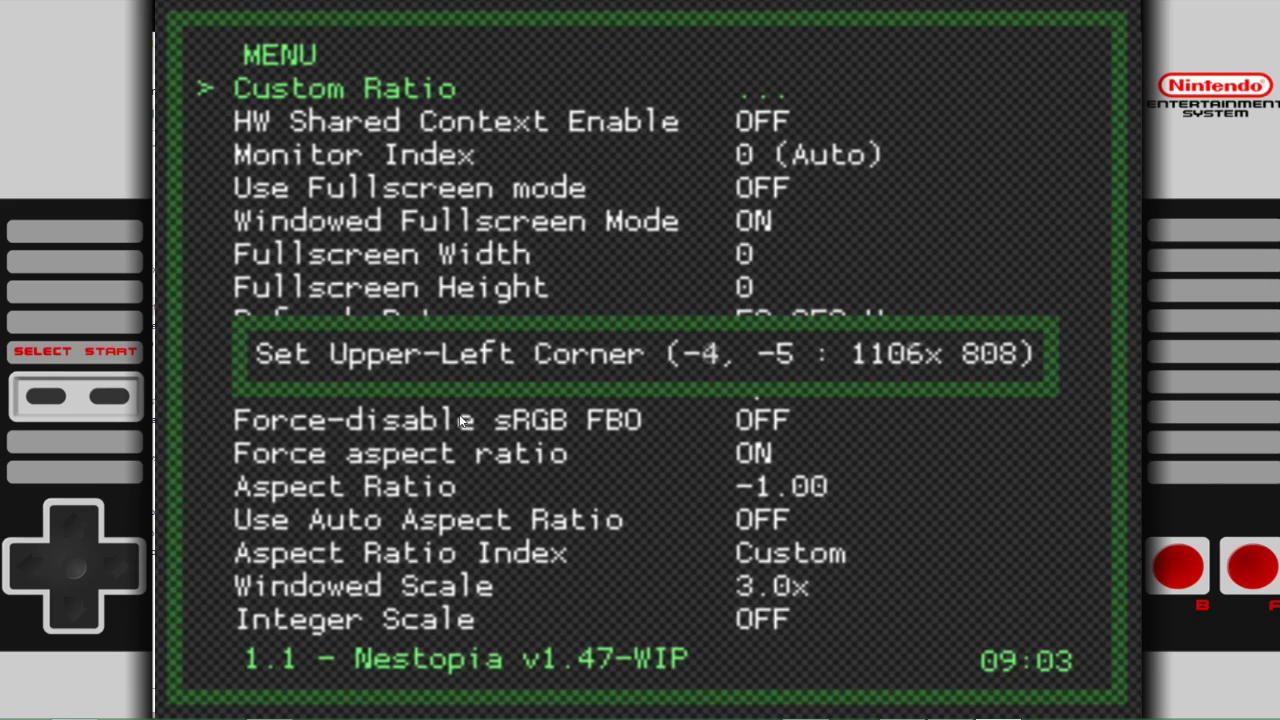
key(Left)
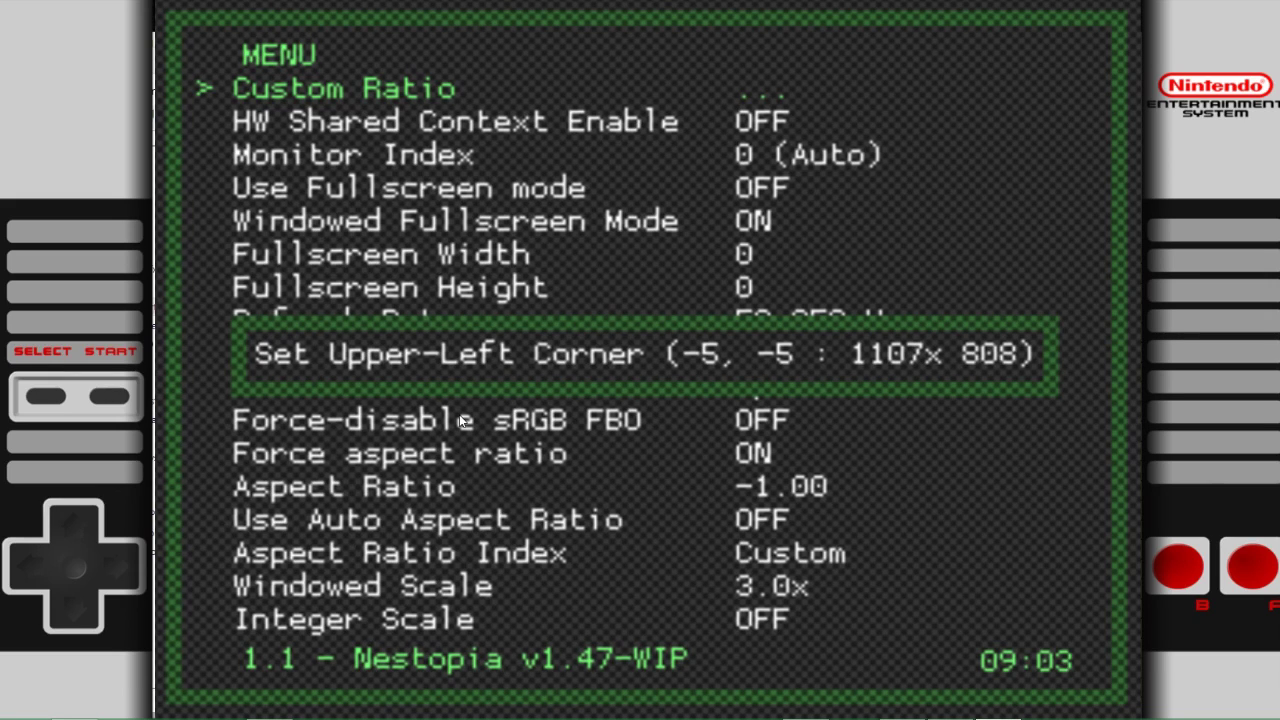
- Adjust the custom ratio's bottom-right corner until the picture size is 1110x808, and return to the main menu
key(Return)
key(Right)
key(Right)
key(Right)
key(Right)
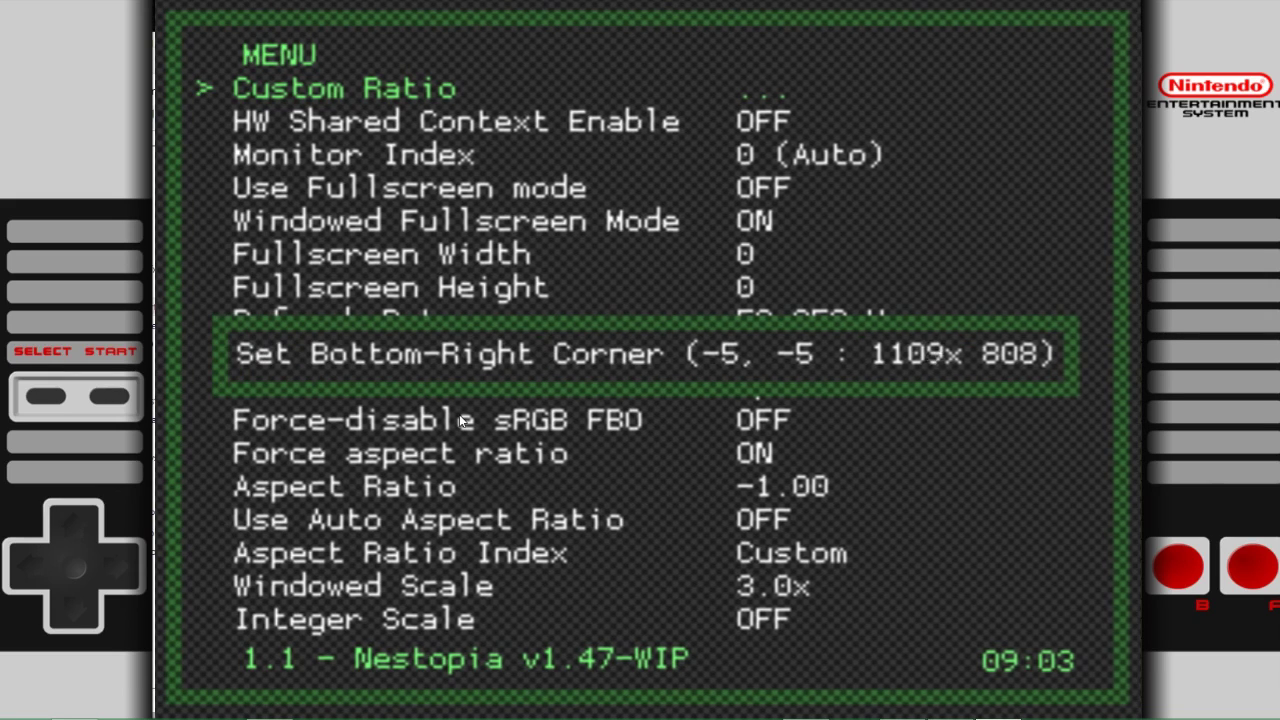
key(Right)
key(Right)
key(Left)
key(Left)
key(Left)
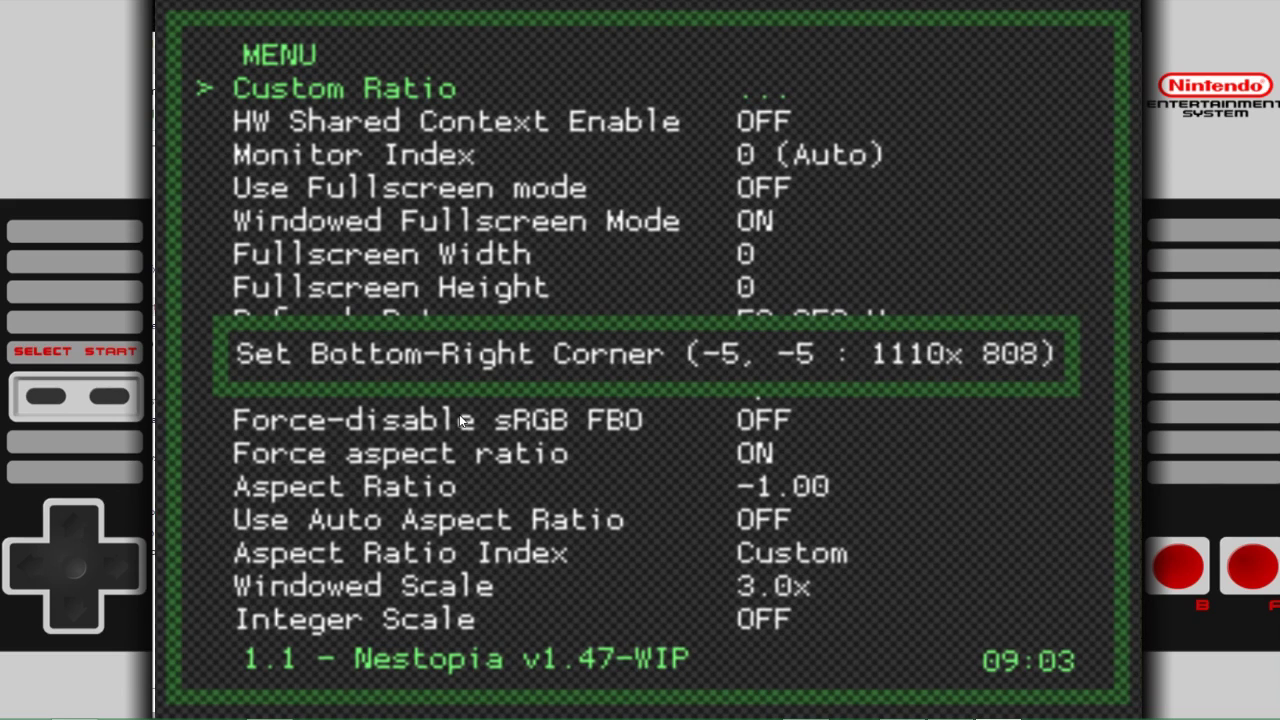
key(BackSpace)
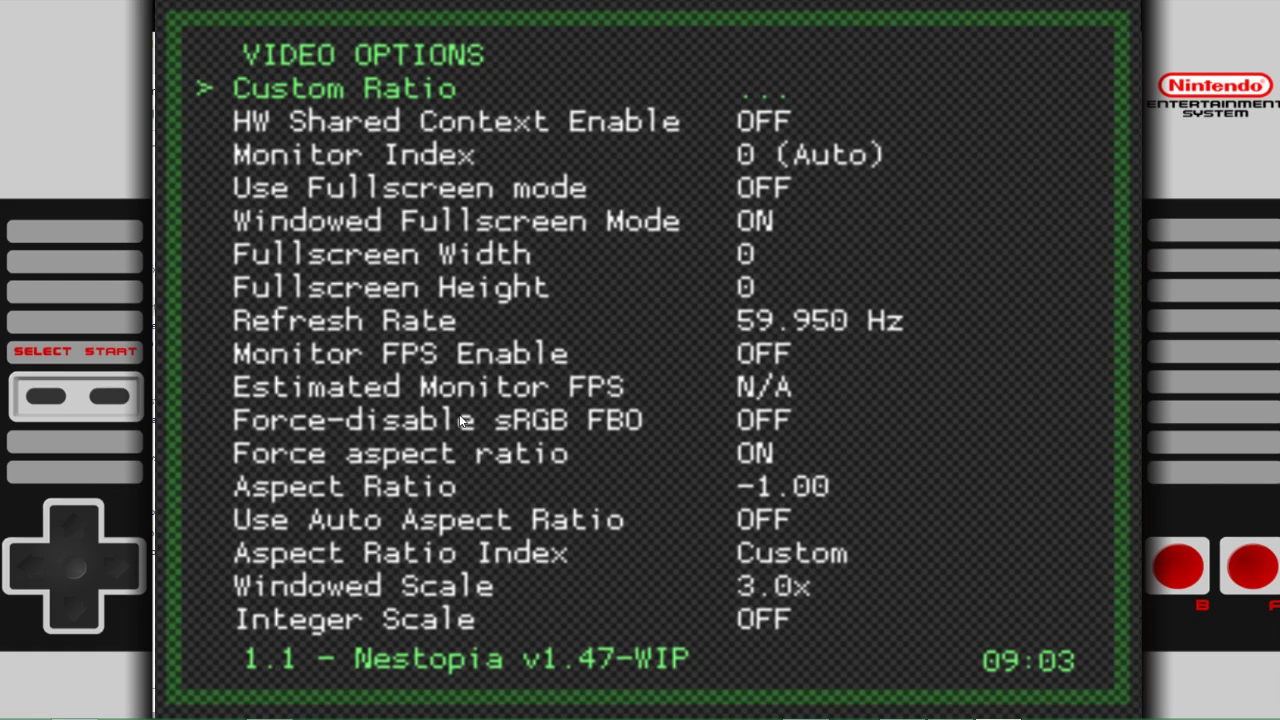
key(BackSpace)
key(BackSpace)
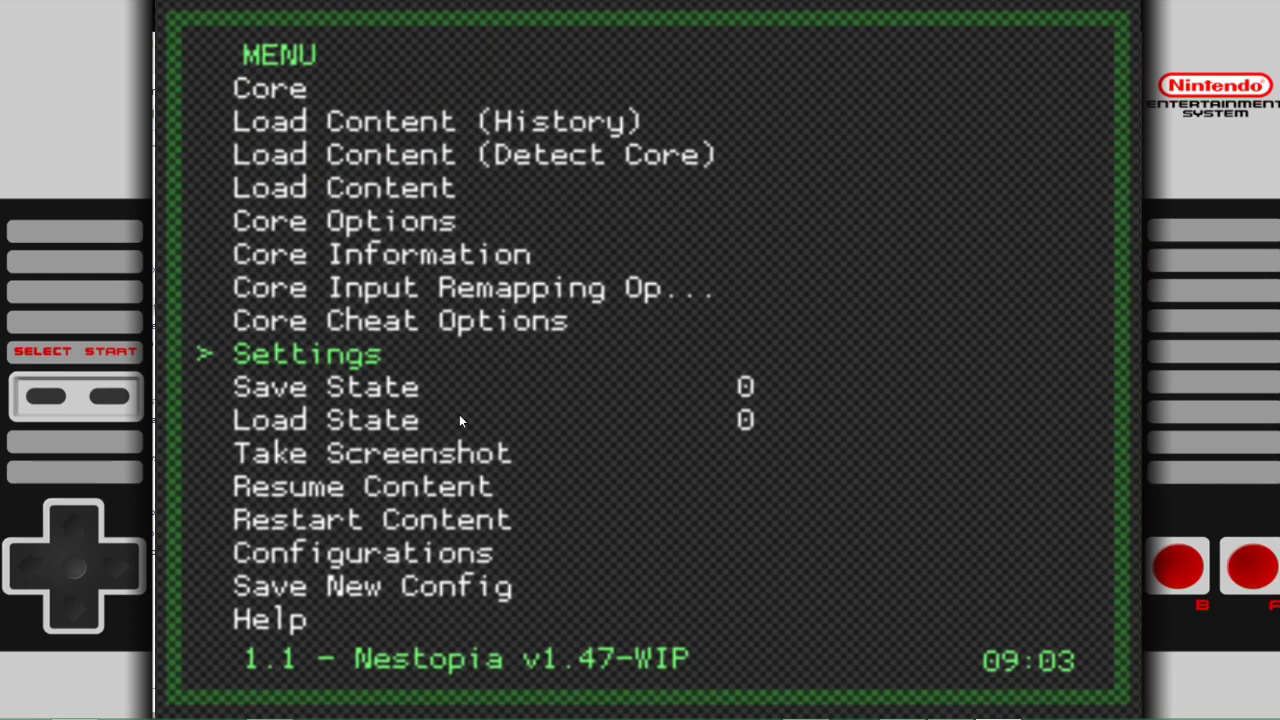
- Review the Shader Options in the RetroArch settings, including the shader preset entries and shader passes
key(Return)
key(Down)
key(Down)
key(Down)
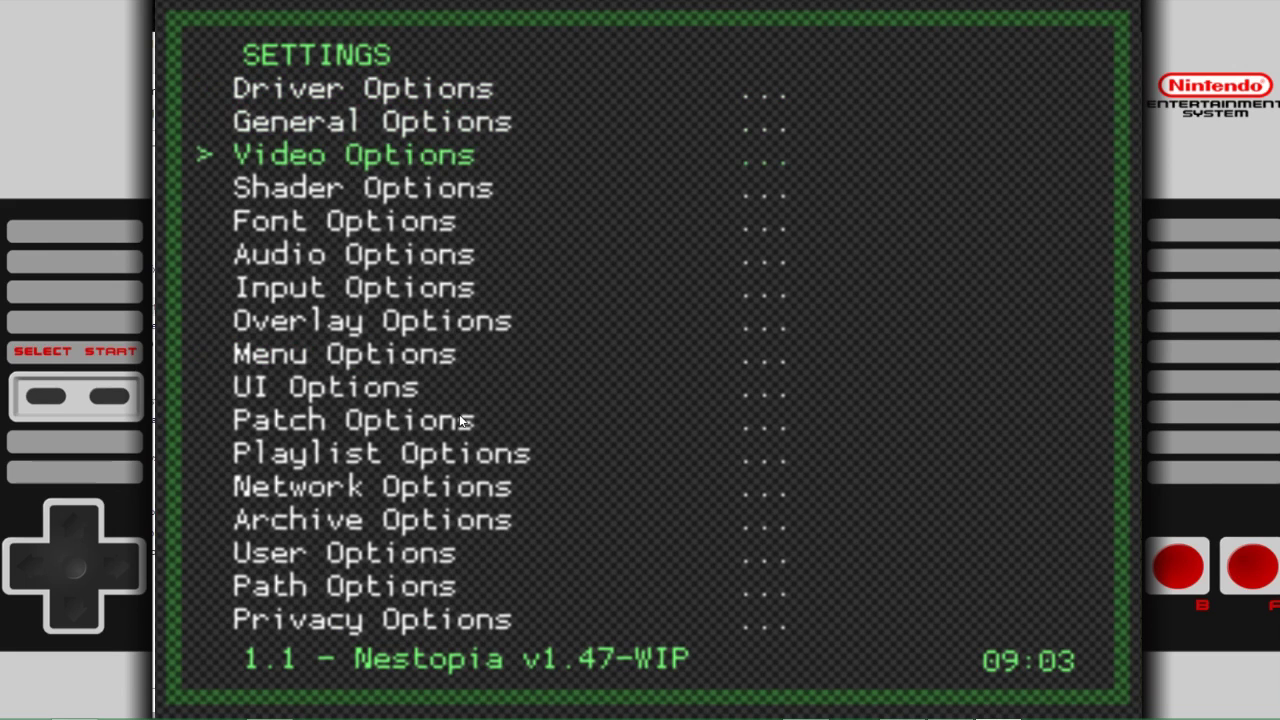
key(Return)
key(Down)
key(Down)
key(Down)
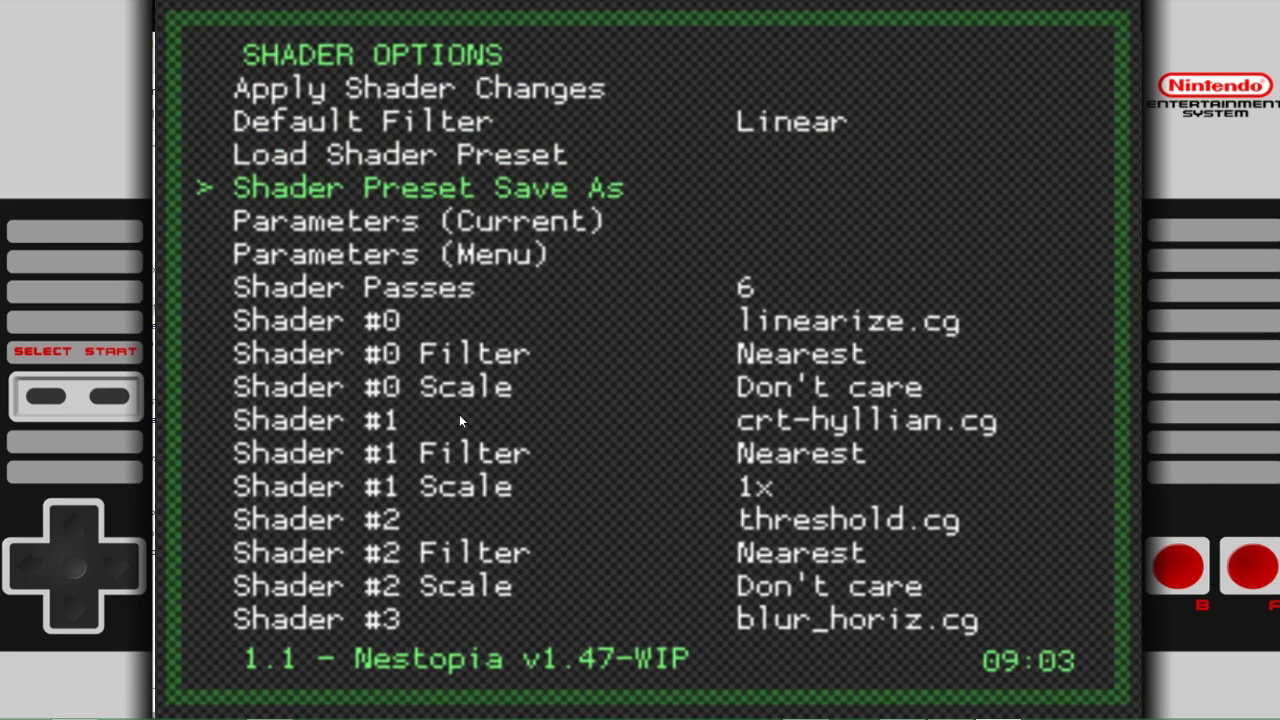
key(Up)
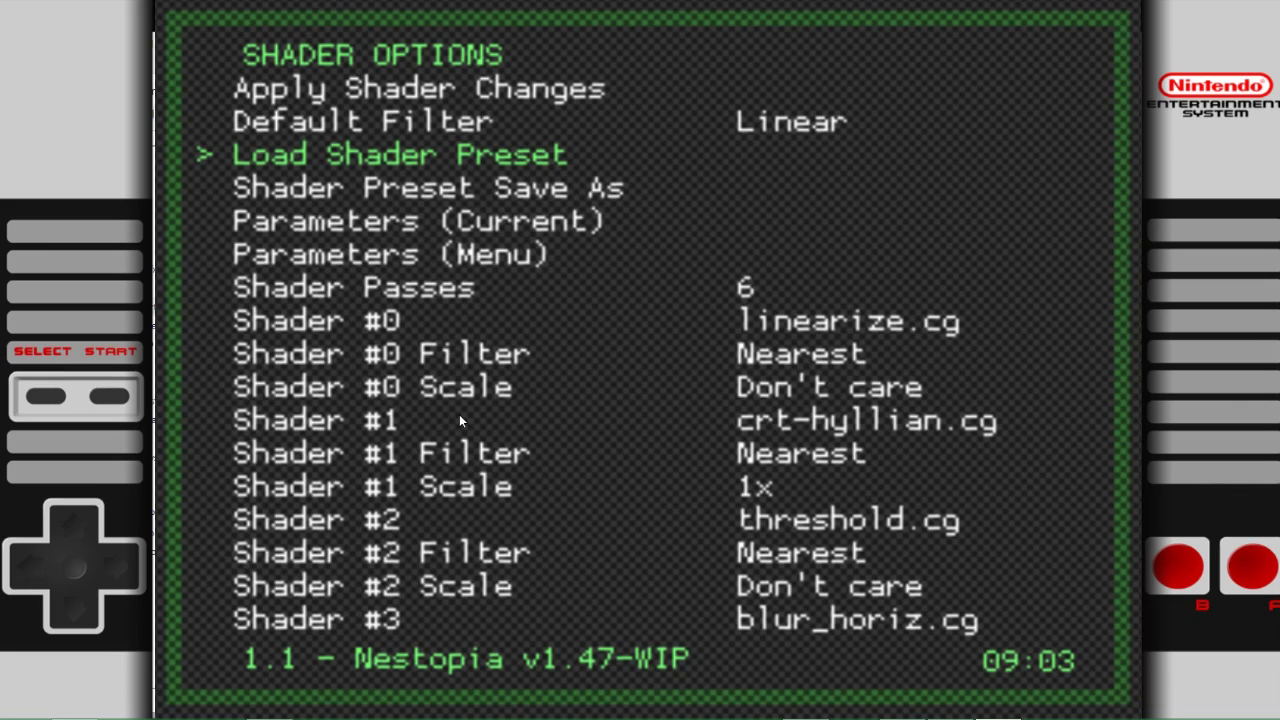
key(BackSpace)
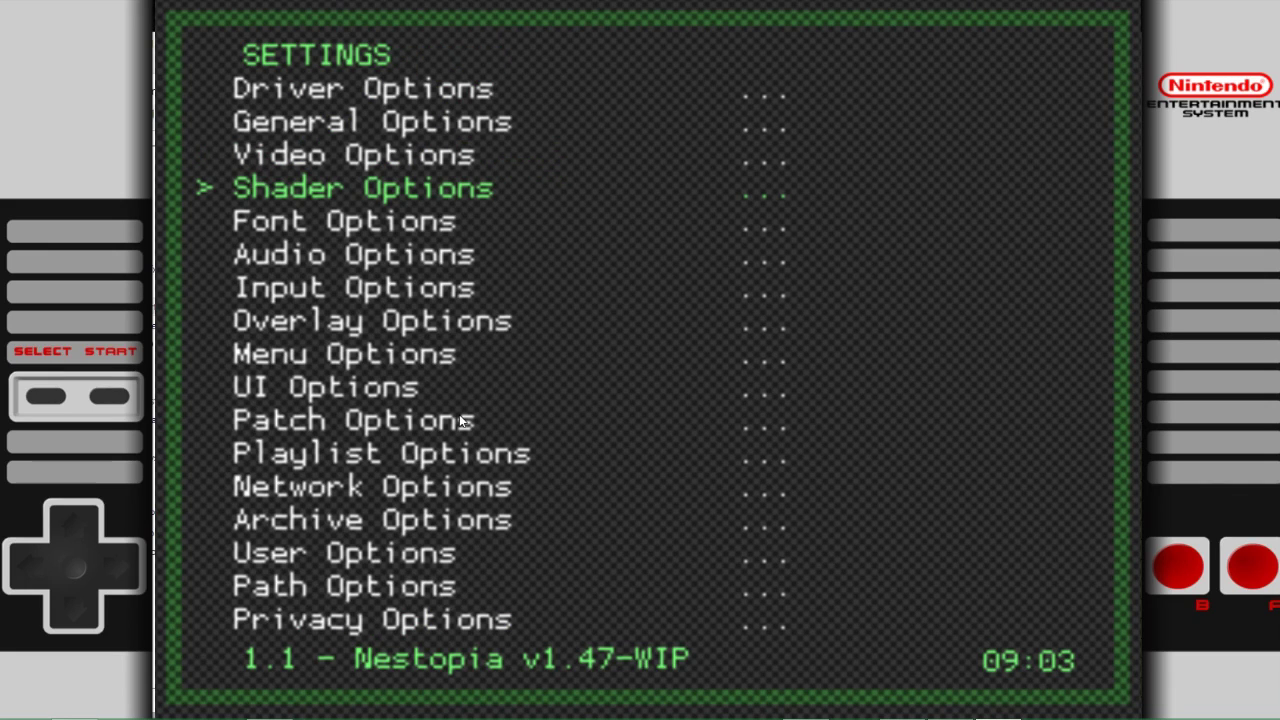
- Examine the User 1 device and binding entries in the Input Options, and return to the main menu
key(Down)
key(Down)
key(Down)
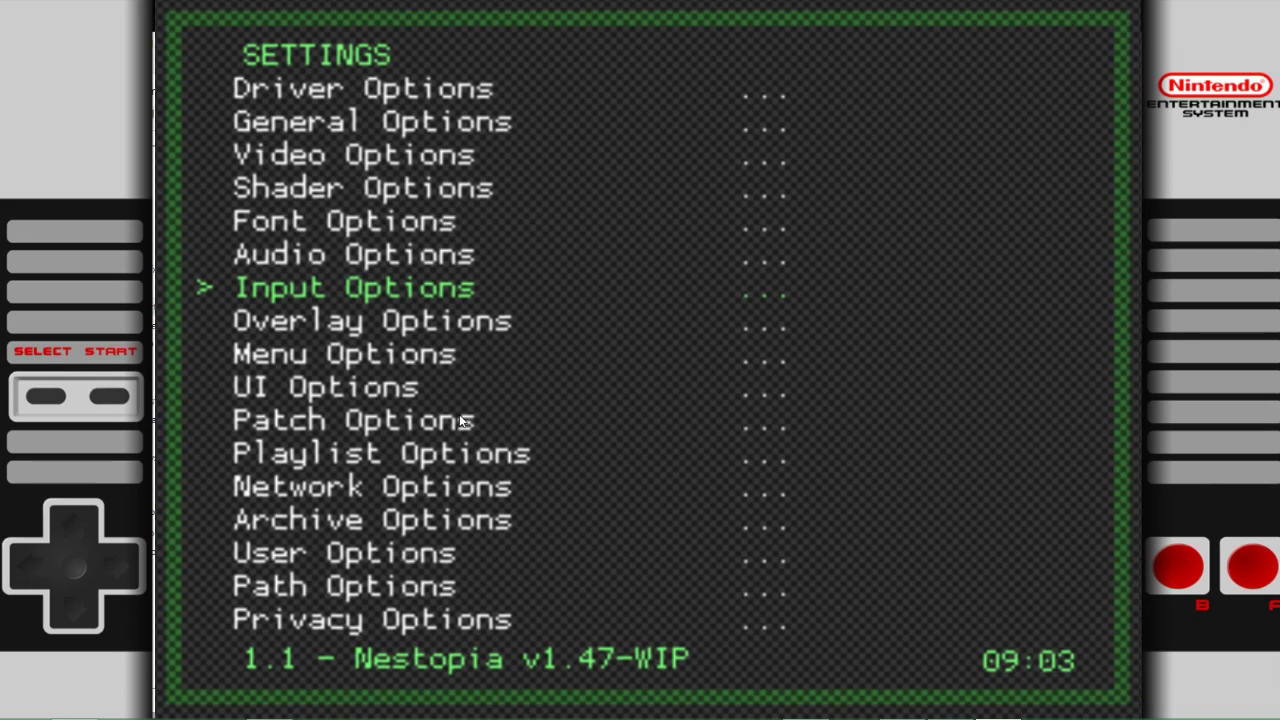
key(Return)
key(Down)
key(Down)
key(Down)
key(Down)
key(Down)
key(Down)
key(Down)
key(Down)
key(Down)
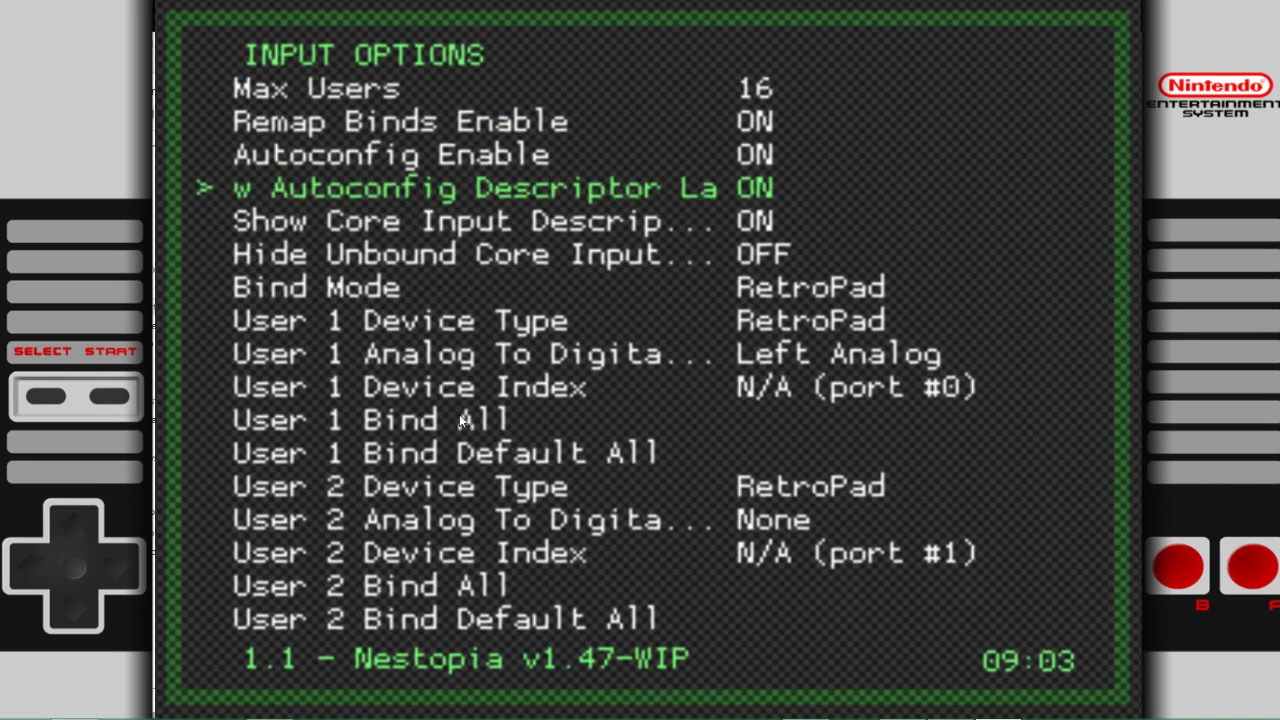
key(Down)
key(Up)
key(Up)
key(Up)
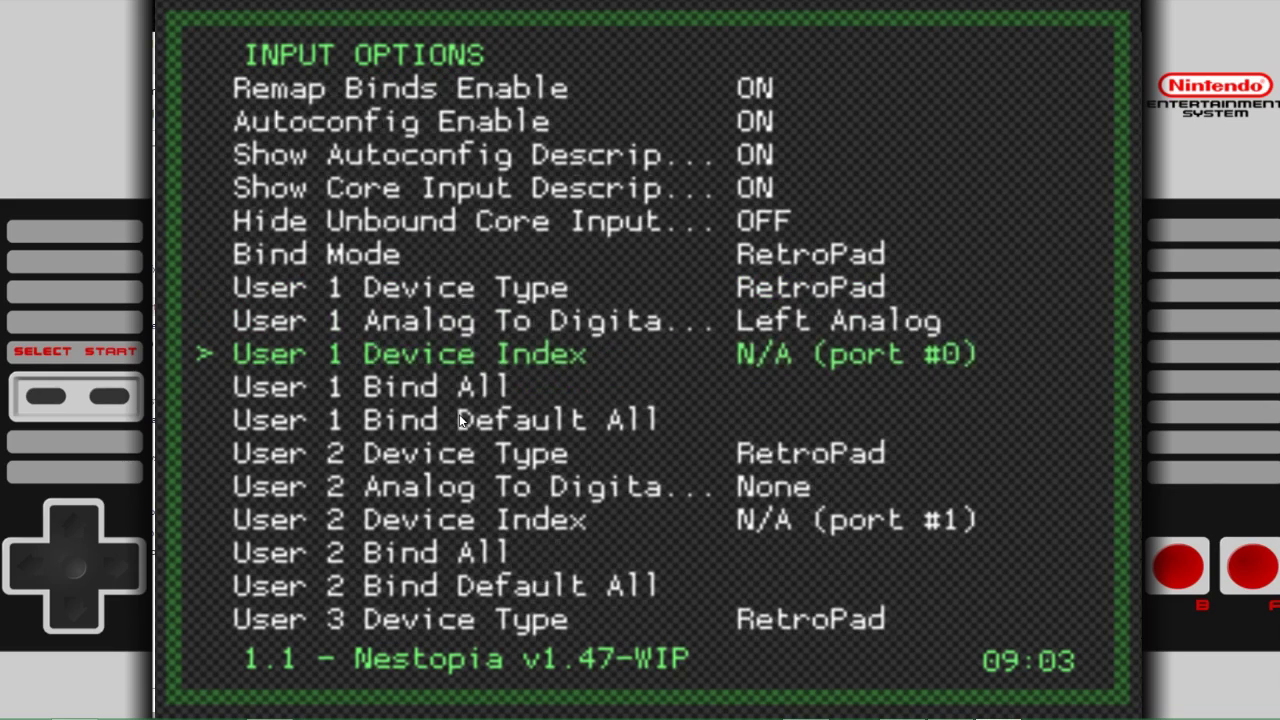
key(Down)
key(Down)
key(Down)
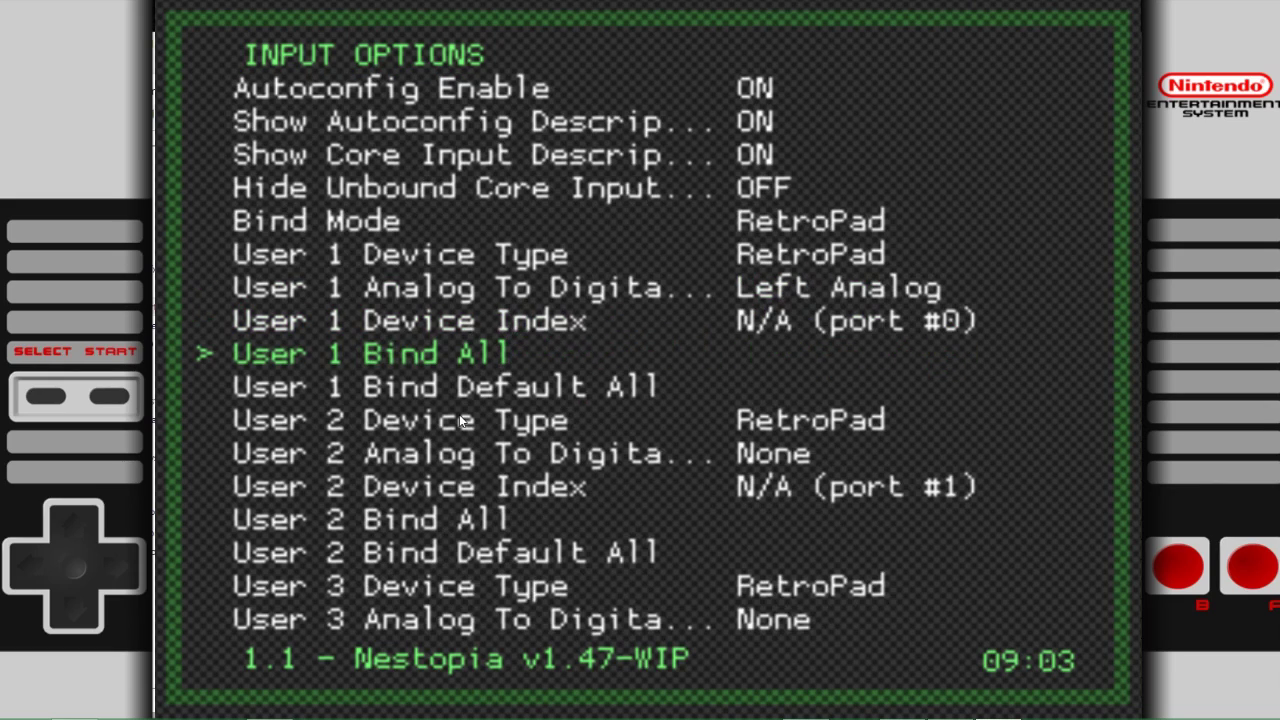
key(Up)
key(Up)
key(Up)
key(Up)
key(Up)
key(Up)
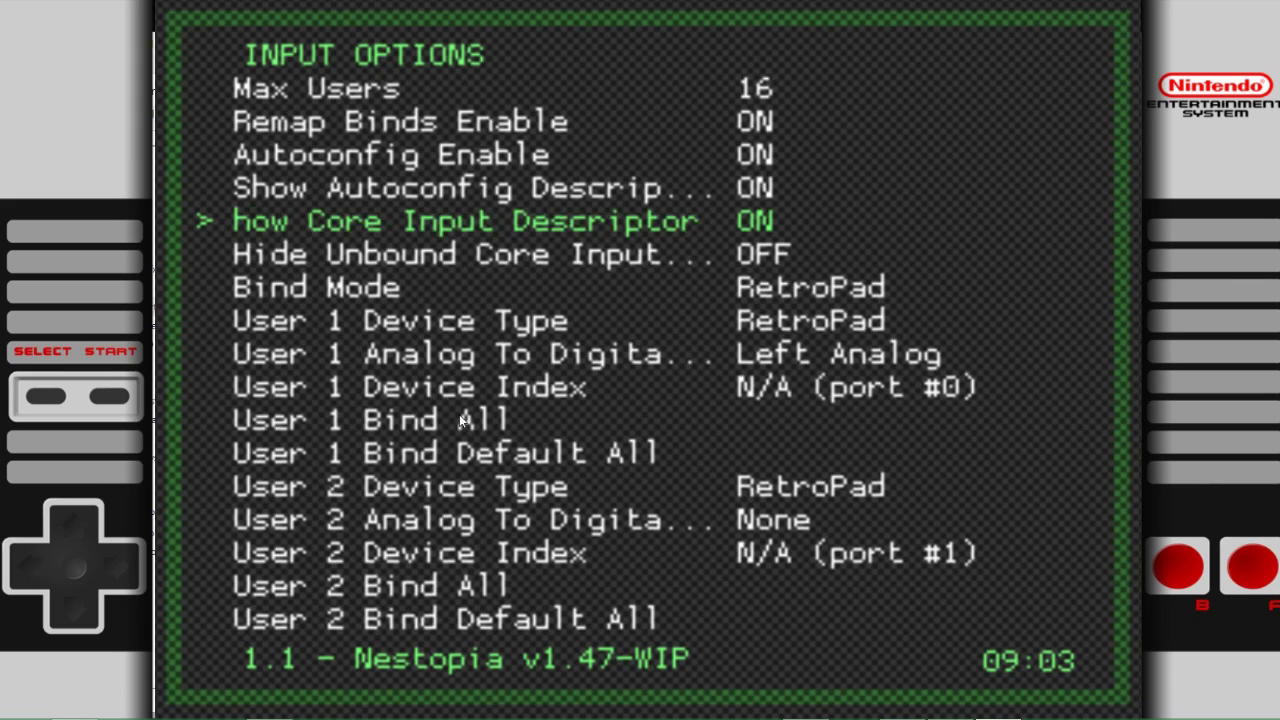
key(BackSpace)
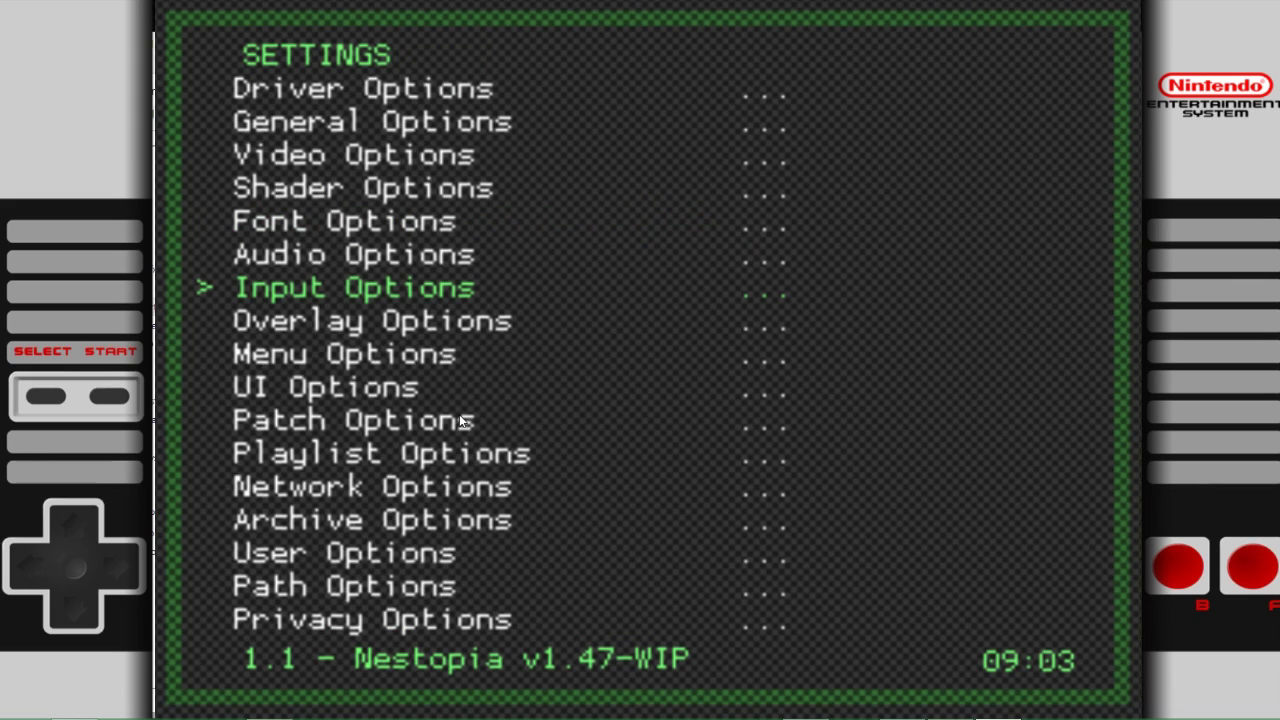
key(BackSpace)
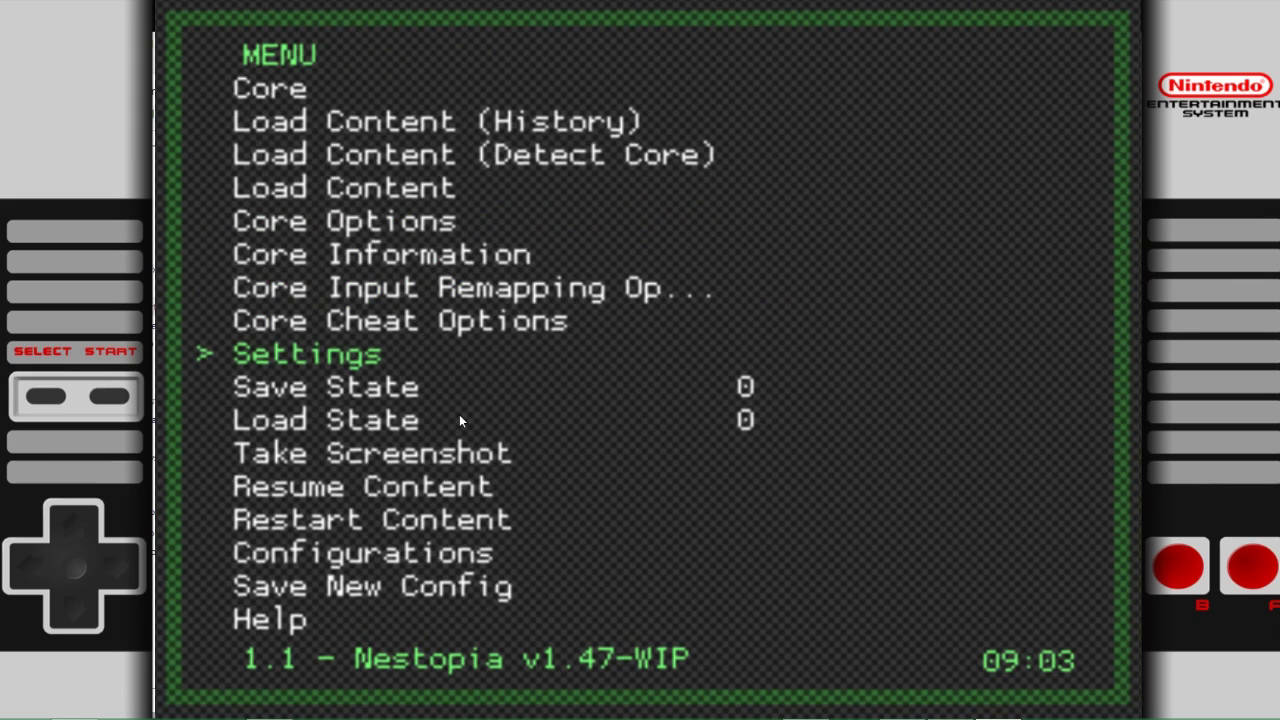
- Look over the Restart Content, Configurations and Save New Config entries in RetroArch's main menu
key(Down)
key(Down)
key(Down)
key(Down)
key(Down)
key(Down)
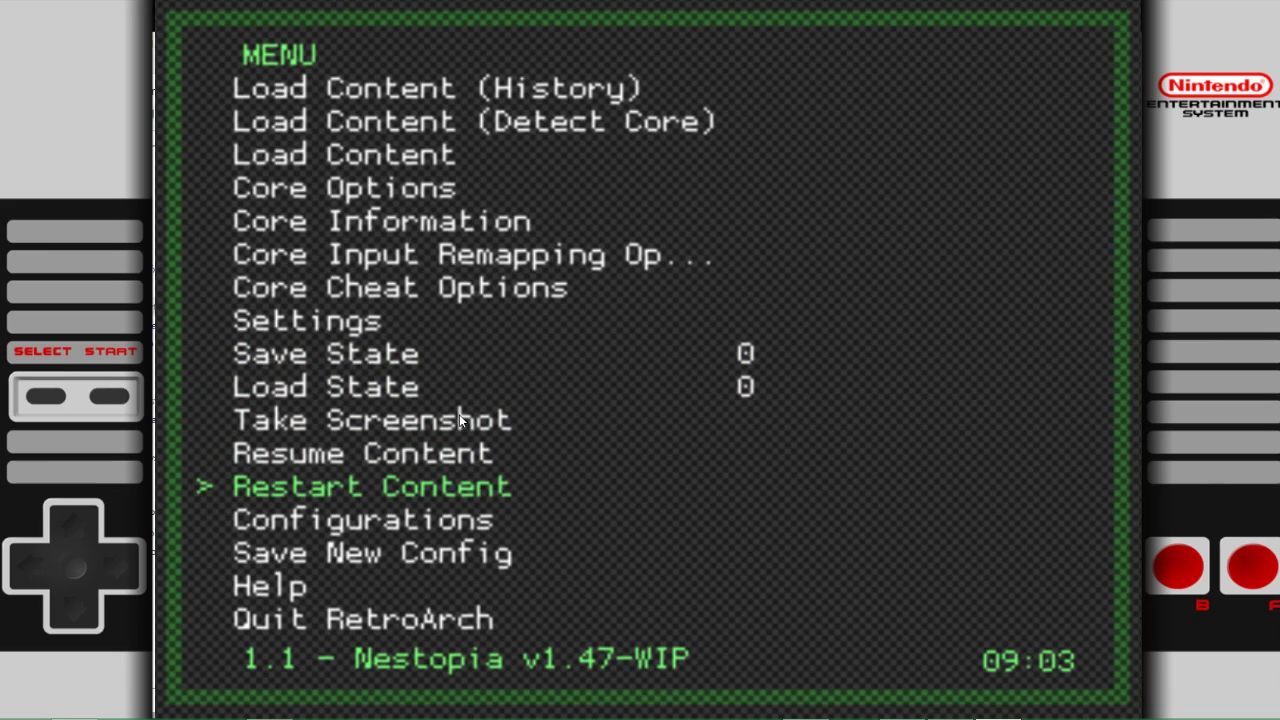
key(Down)
key(Down)
key(Up)
key(Up)
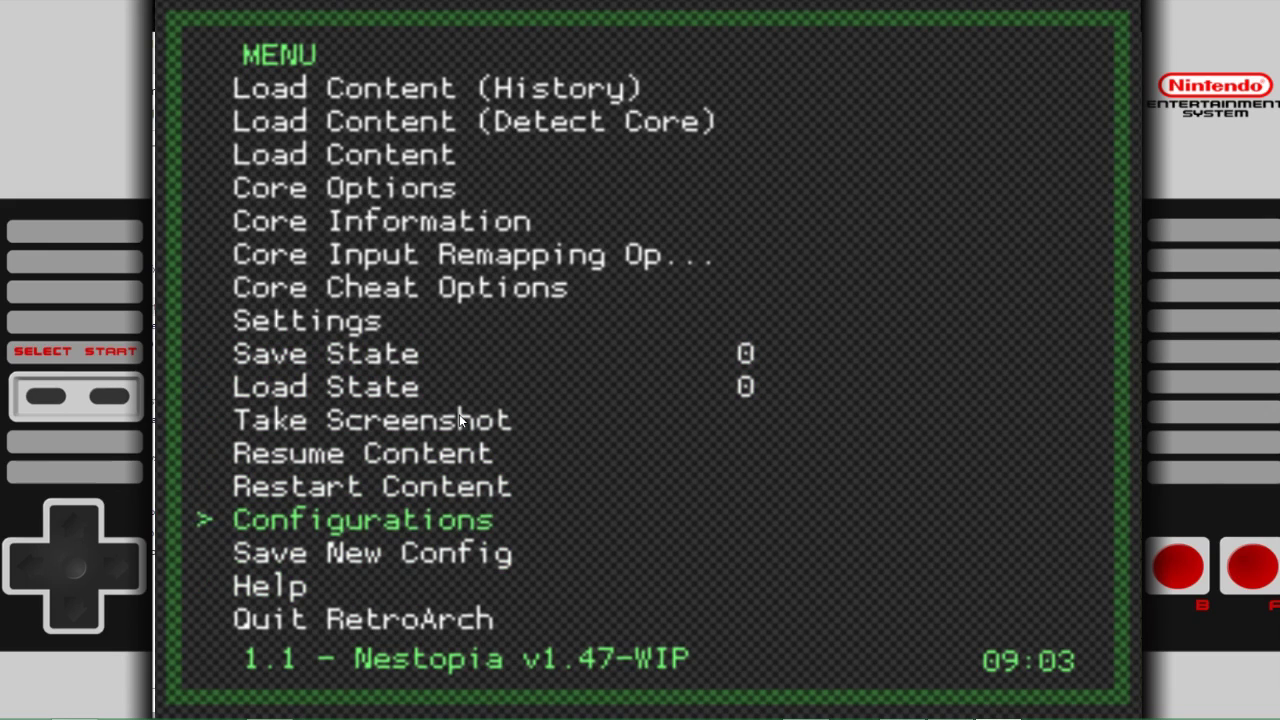
key(Up)
key(Down)
key(Down)
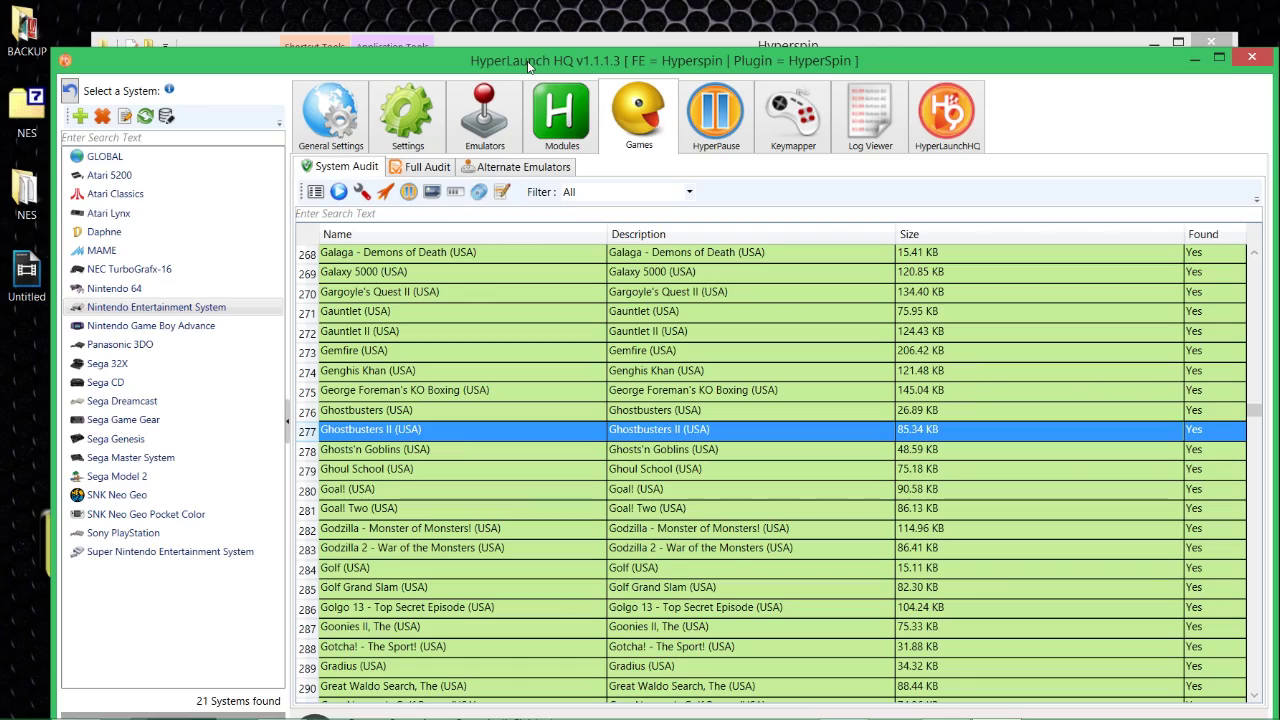
- Minimize HyperLaunchHQ and launch HyperHQ from the Hyperspin folder
drag(530, 66, 427, 33)
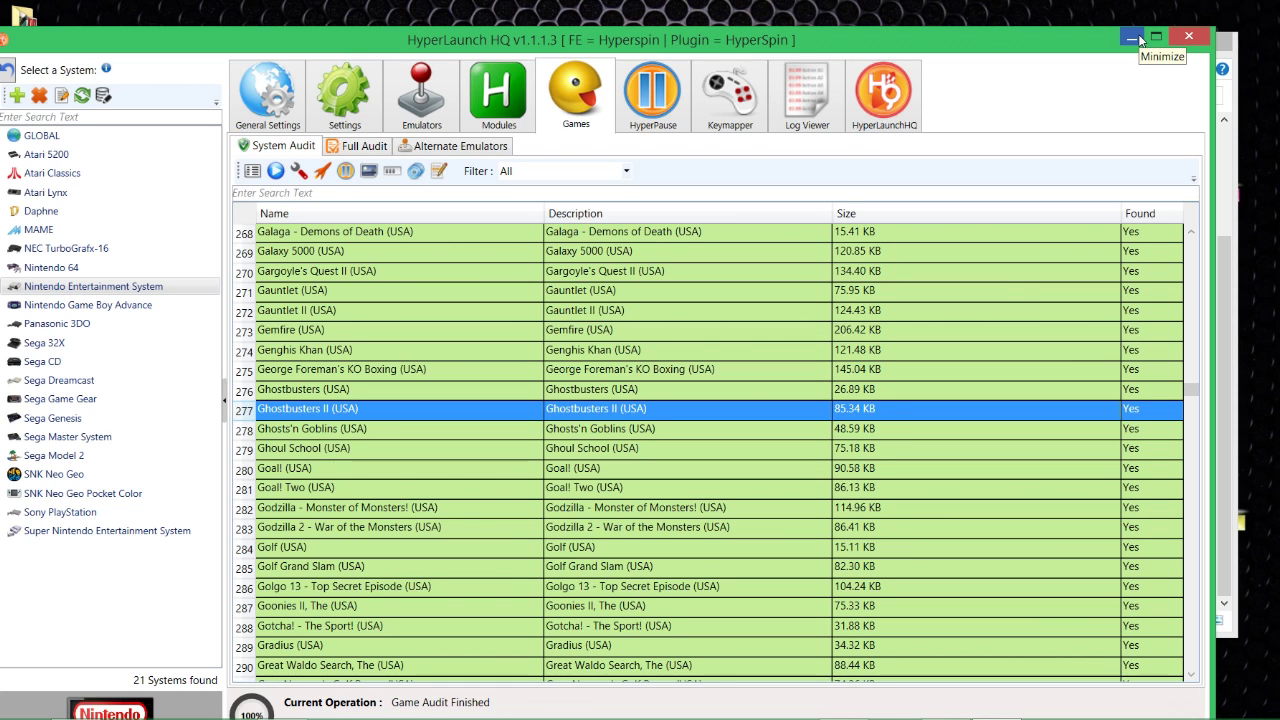
click(1132, 38)
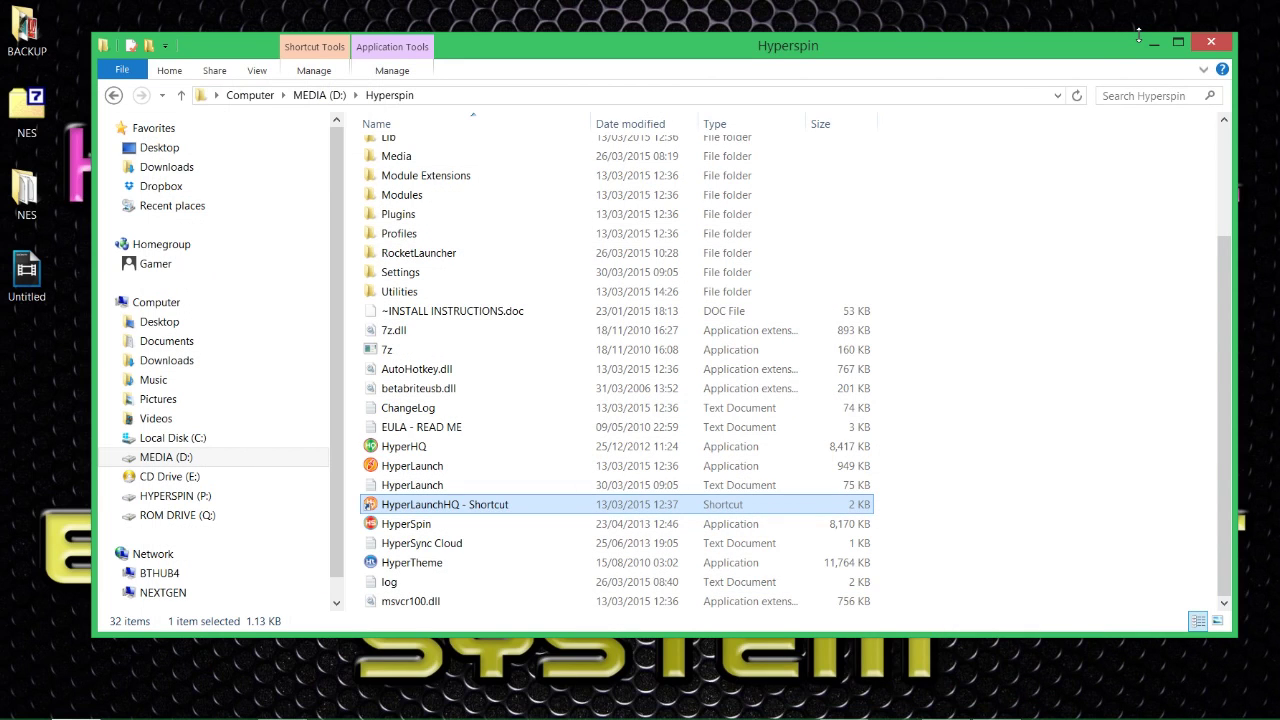
double_click(523, 448)
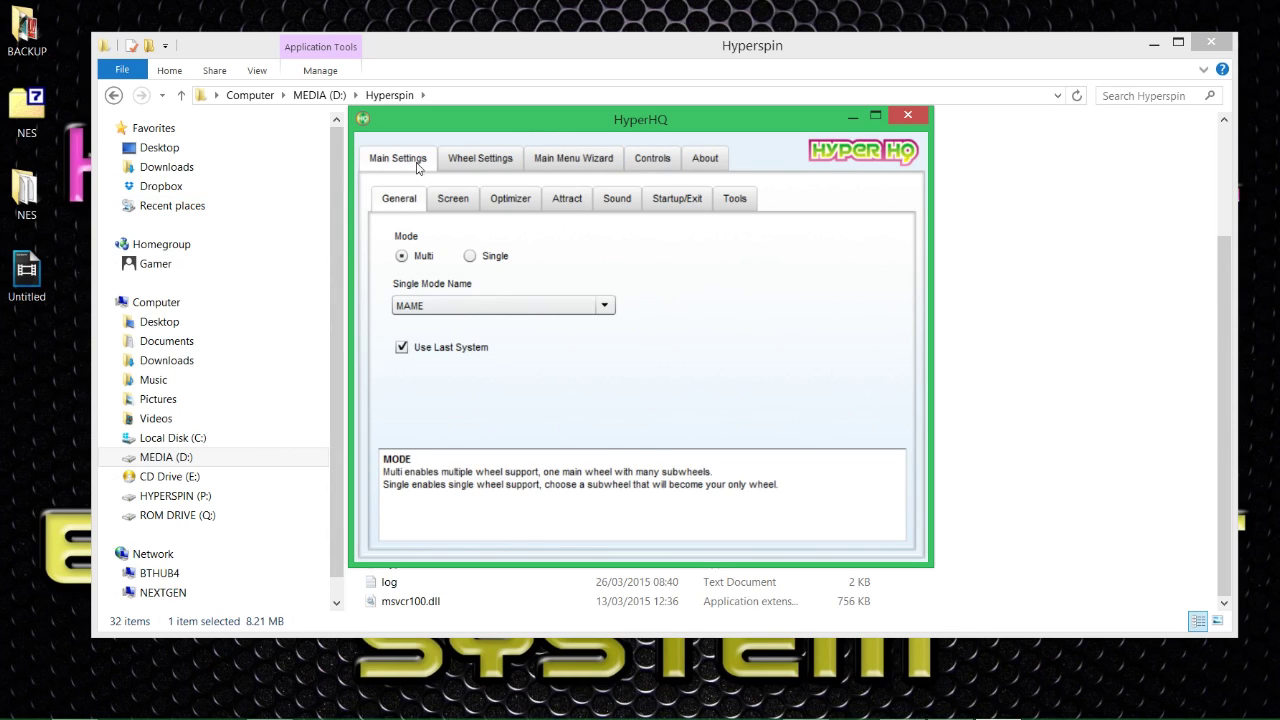
- Open the wheel settings in HyperHQ for the Nintendo Entertainment System
click(480, 160)
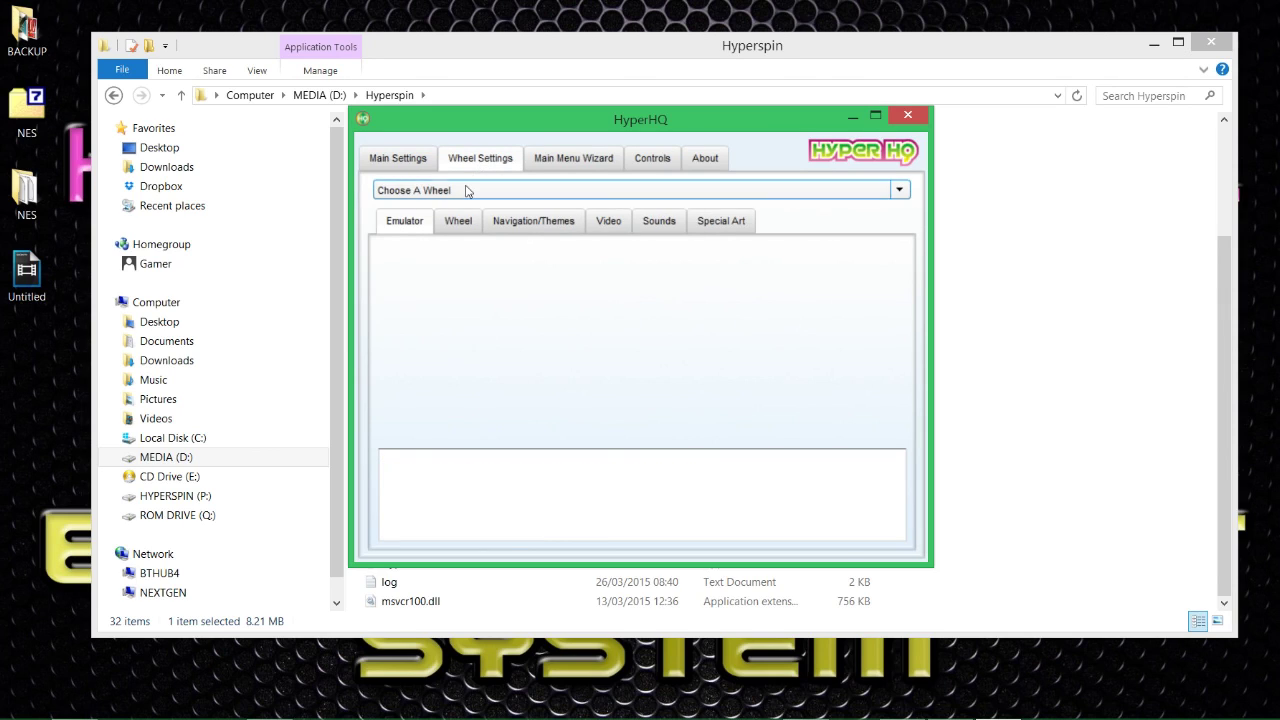
click(466, 191)
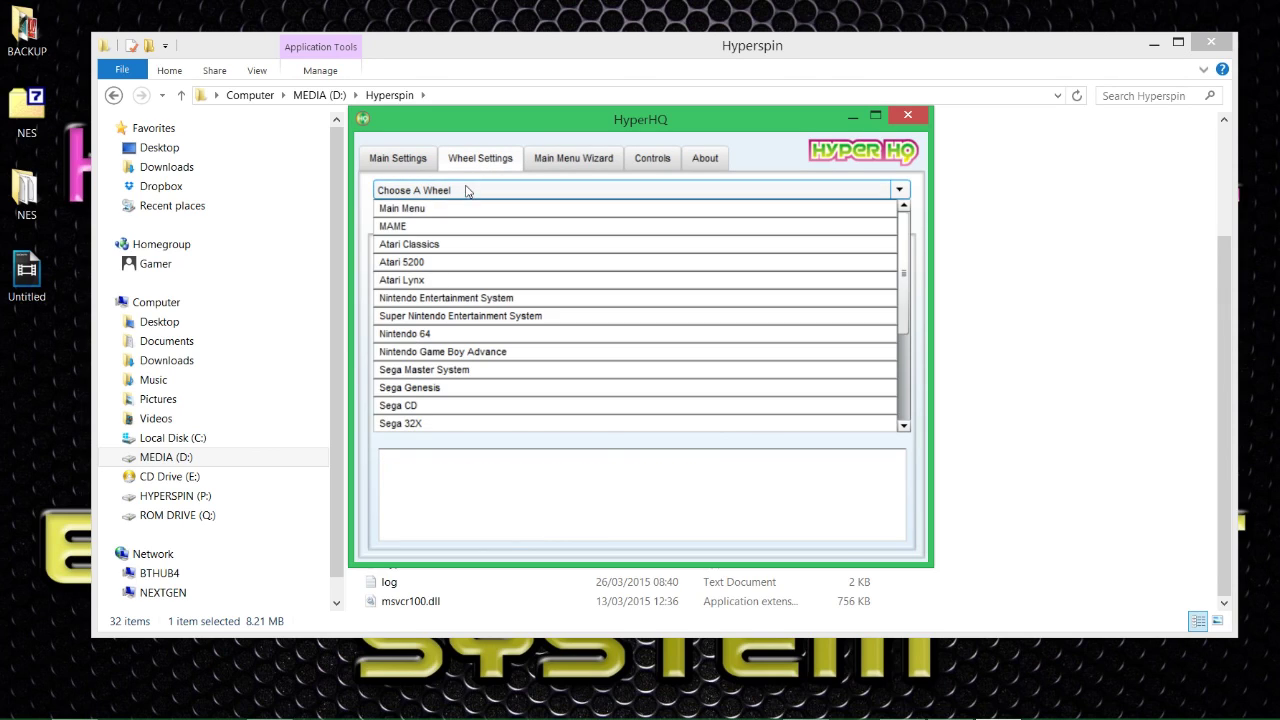
click(517, 302)
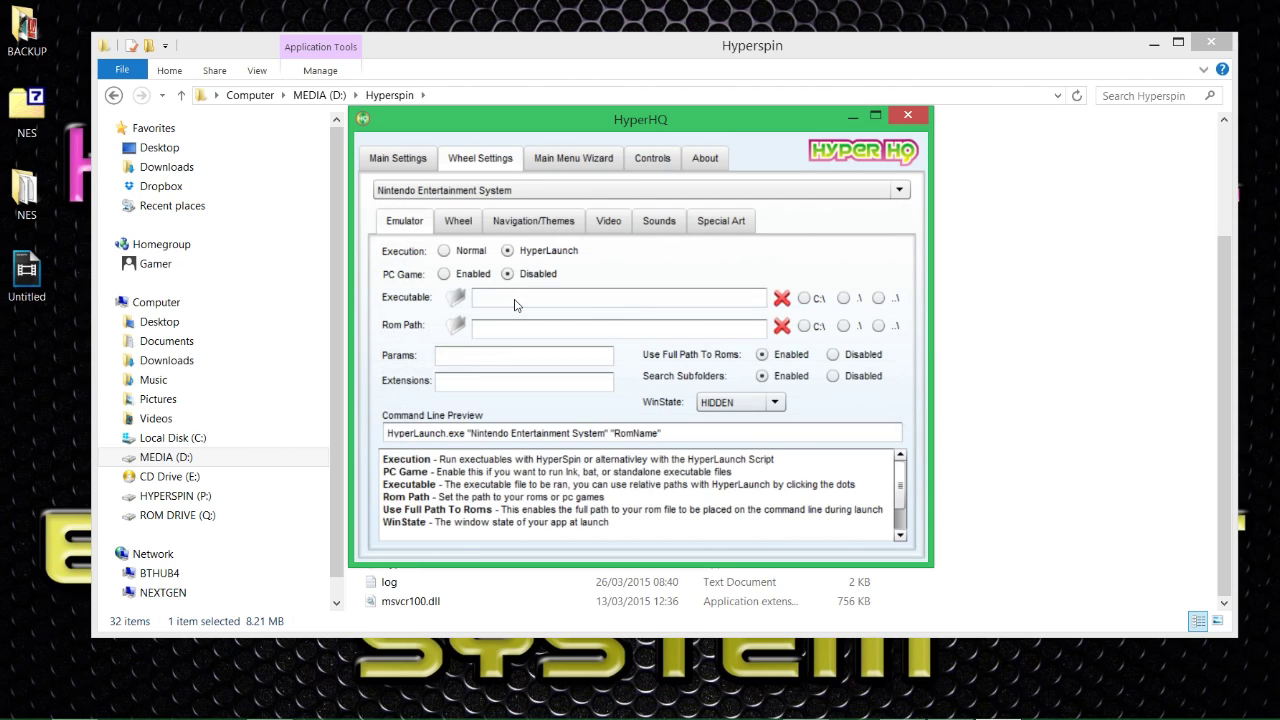
- Set the wheel's rom path to P:\ROMs\Nintendo - Nintendo Entertainment System\
click(458, 327)
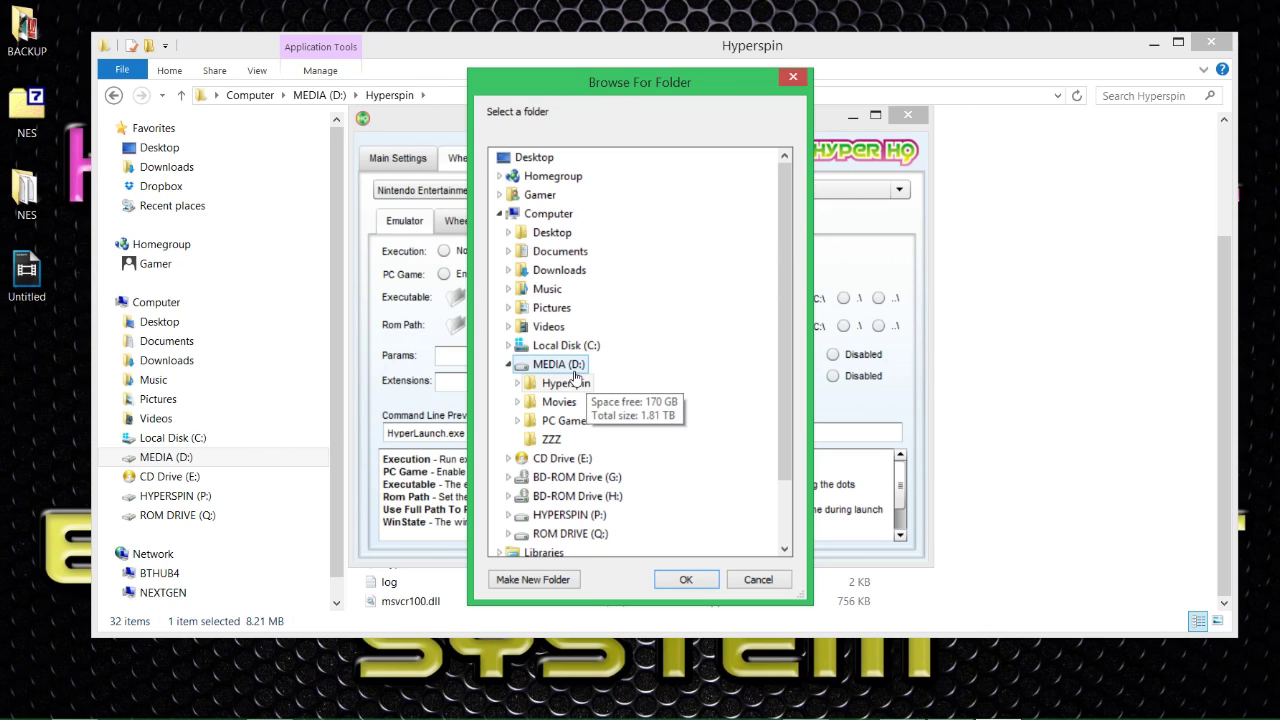
click(572, 368)
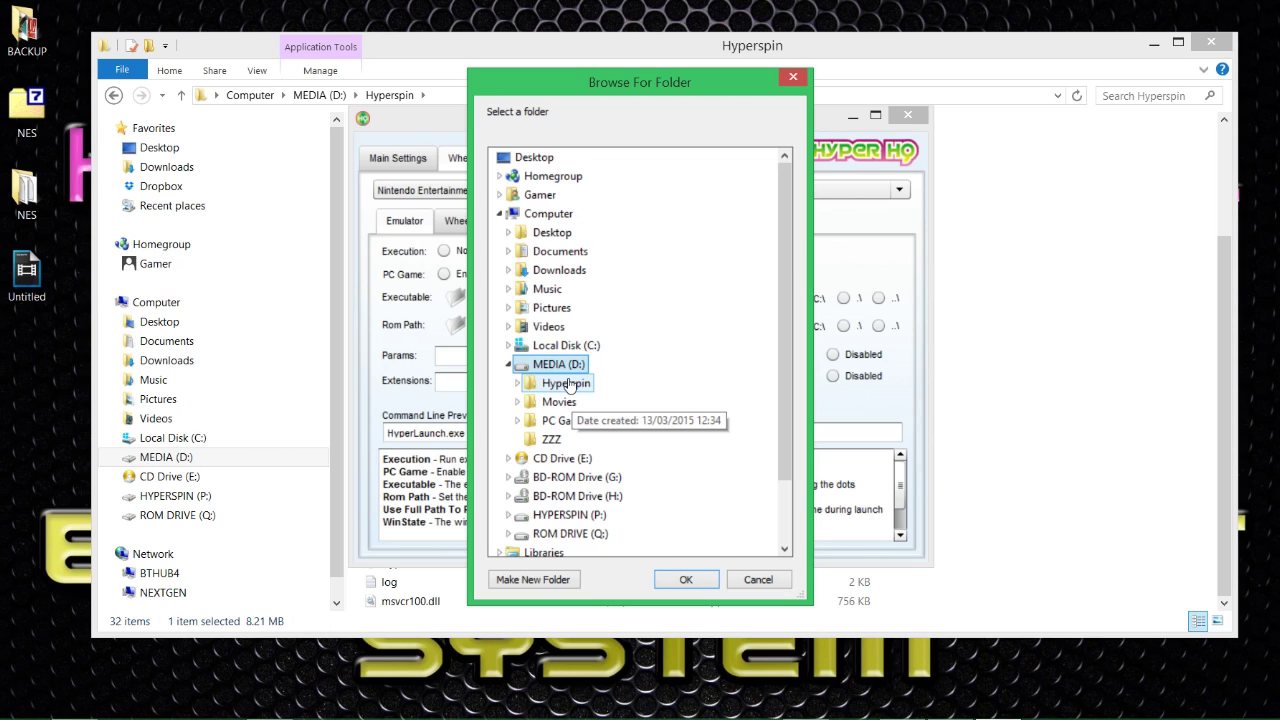
click(585, 514)
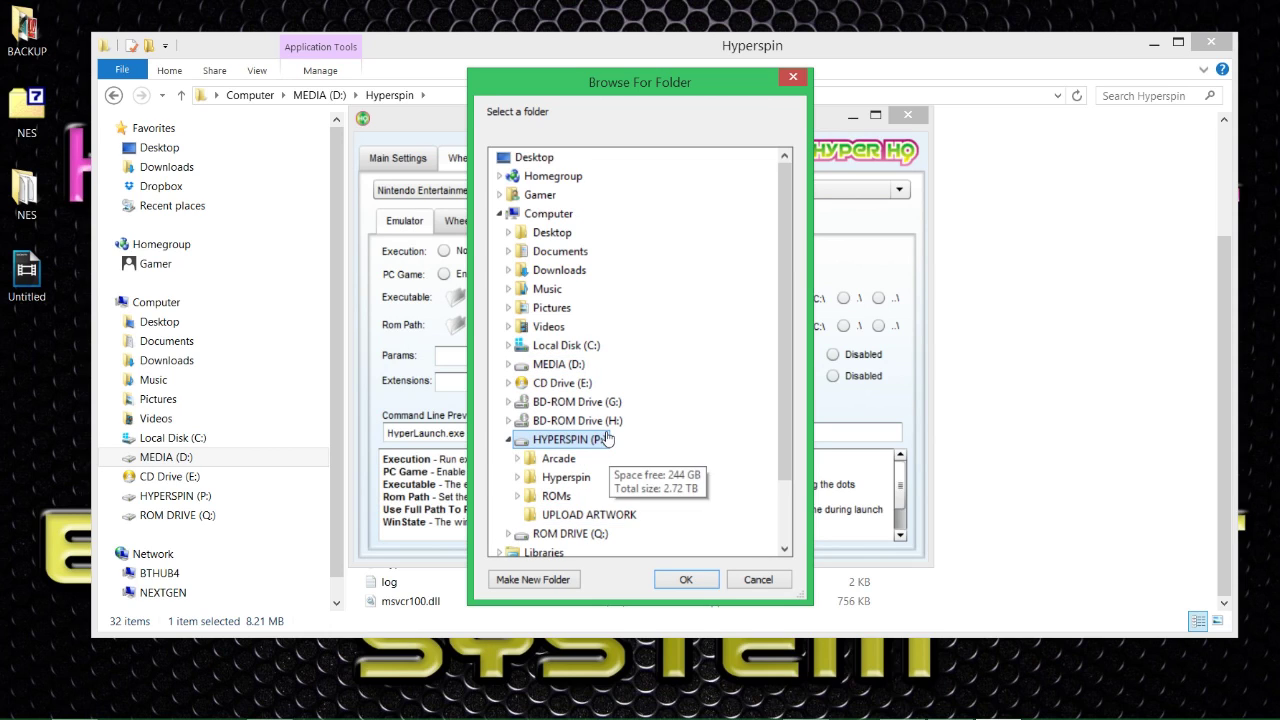
double_click(555, 496)
scroll(661, 348, down, 4)
scroll(659, 347, down, 10)
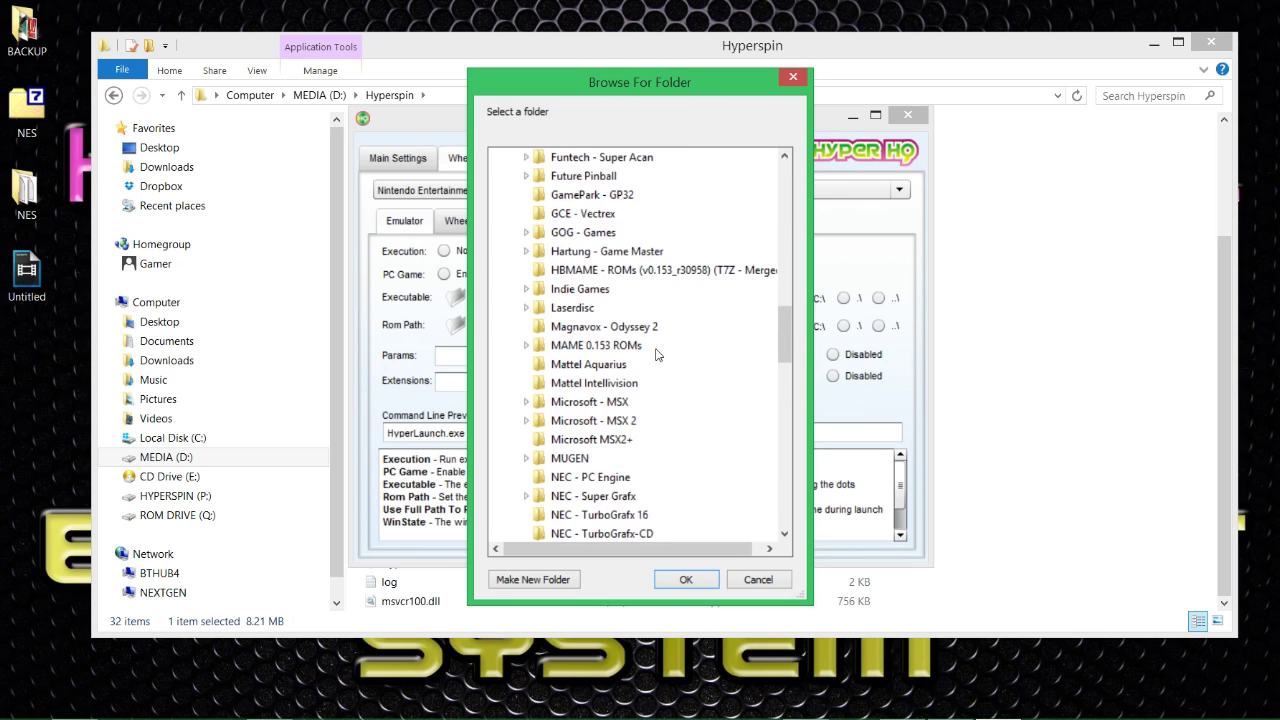
scroll(657, 355, down, 2)
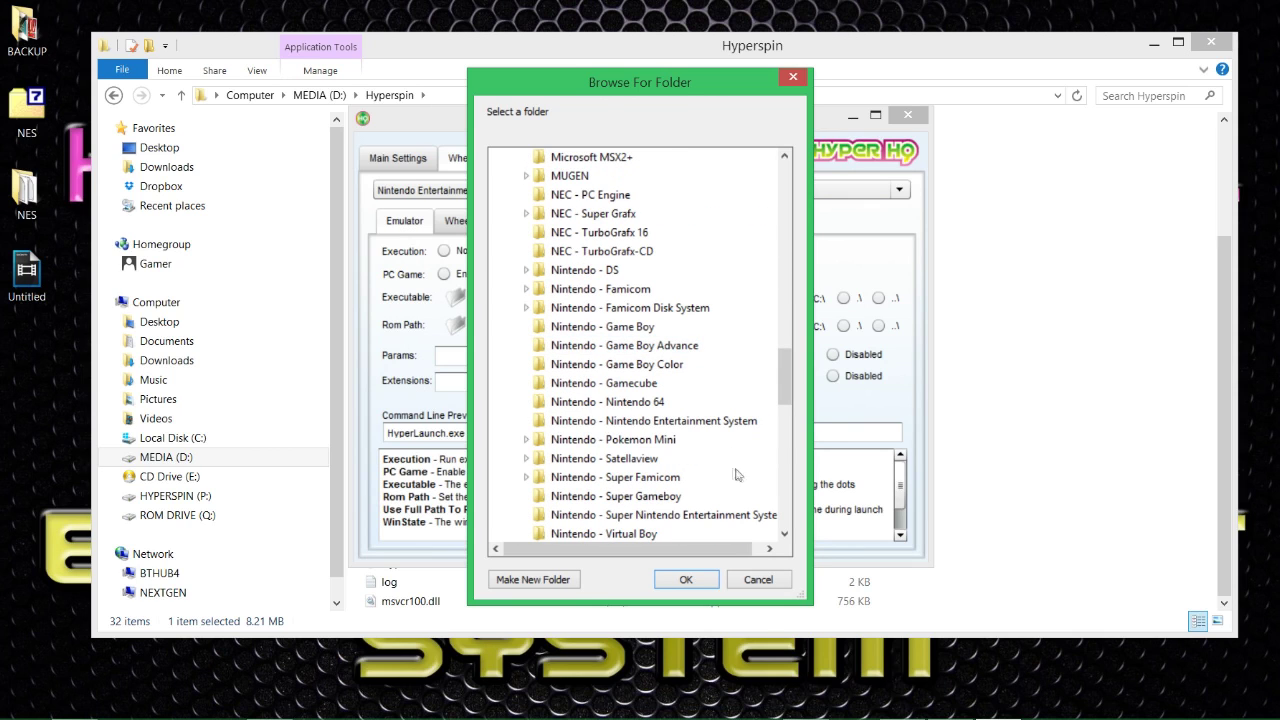
click(661, 424)
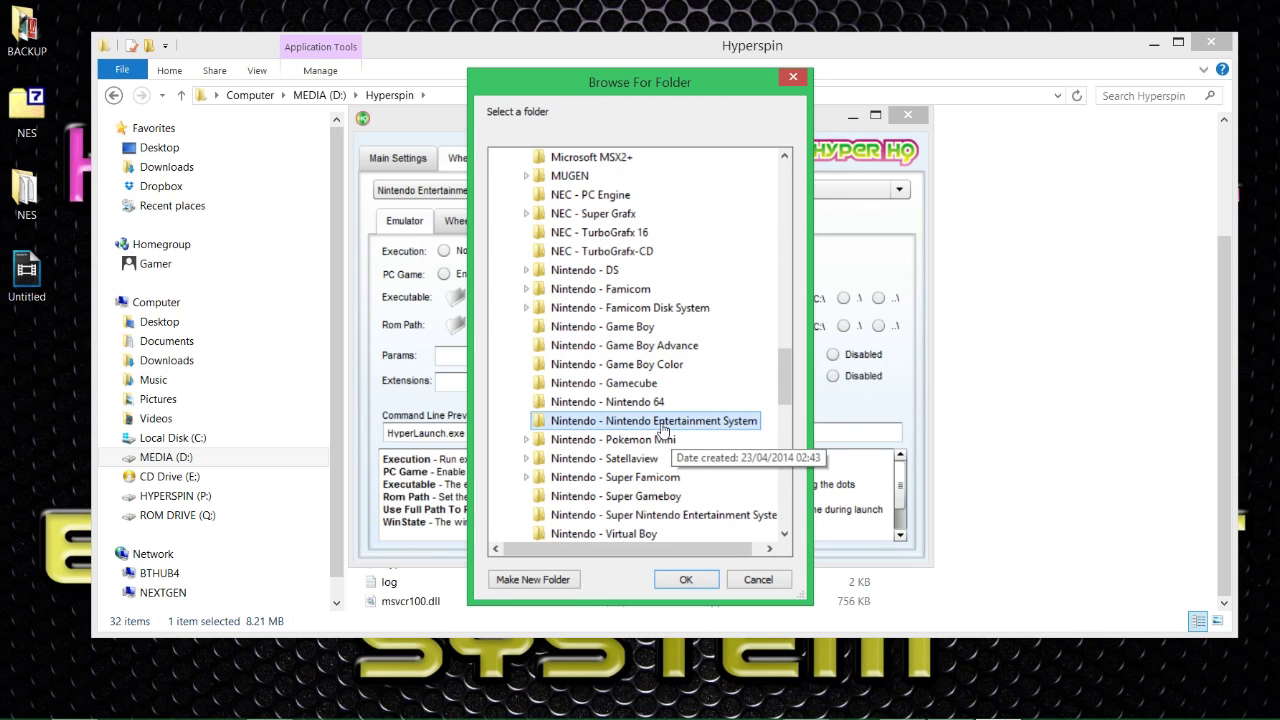
click(686, 579)
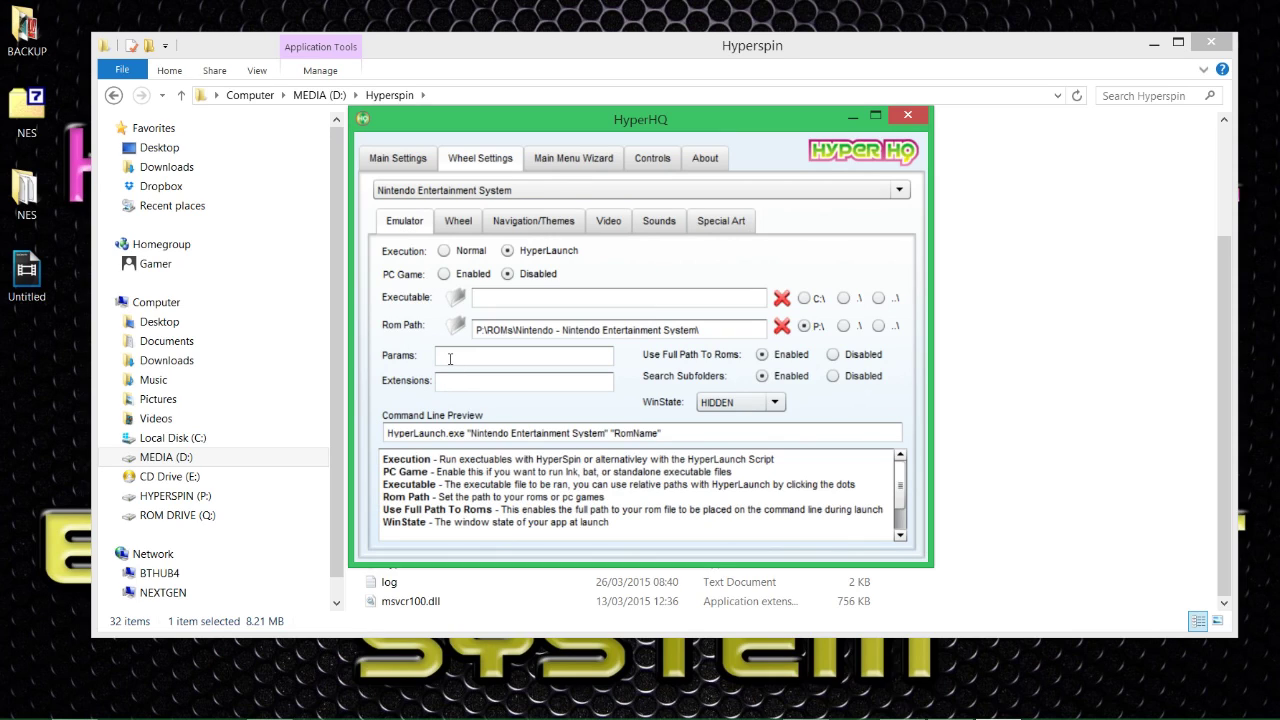
- Enter 7z,rar,zip as the rom extensions for the Nintendo Entertainment System wheel
click(474, 384)
text(,)
key(BackSpace)
key(BackSpace)
key(BackSpace)
text(7z,rar,zip)
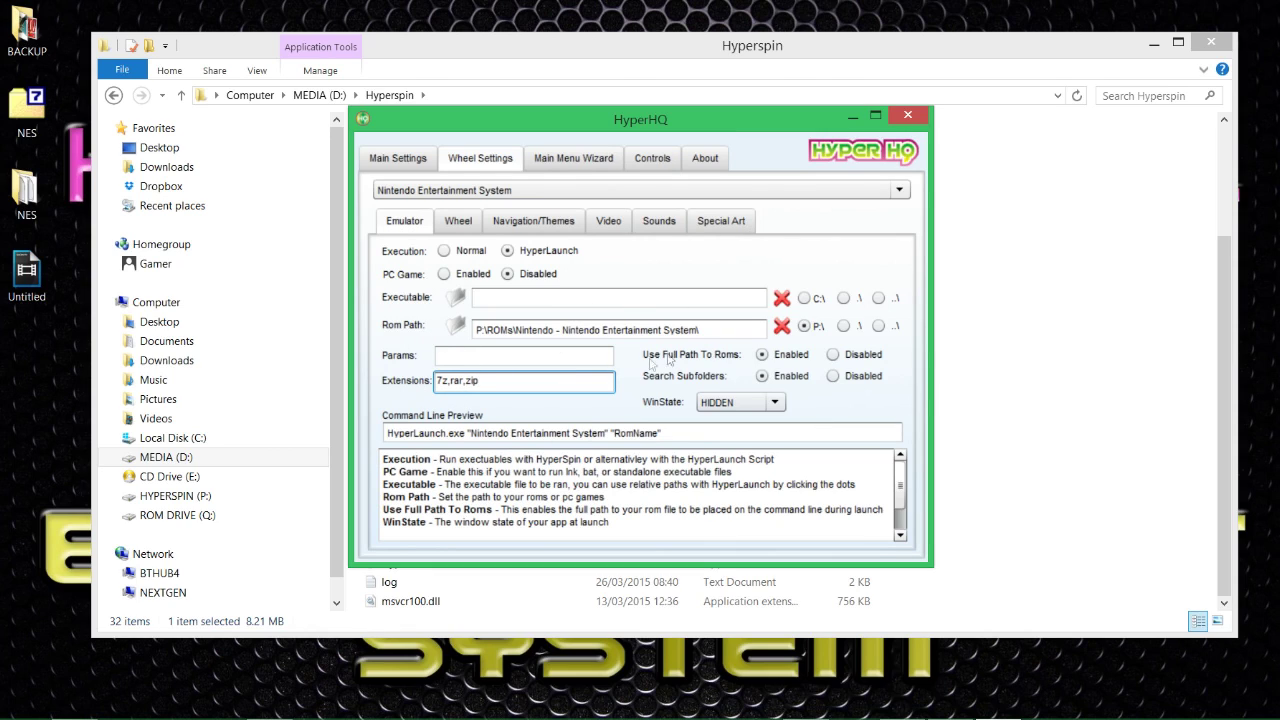
- Set the wheel's alpha to 0, its image sizes to 400 large and 240 small, and its style to vertical
click(452, 222)
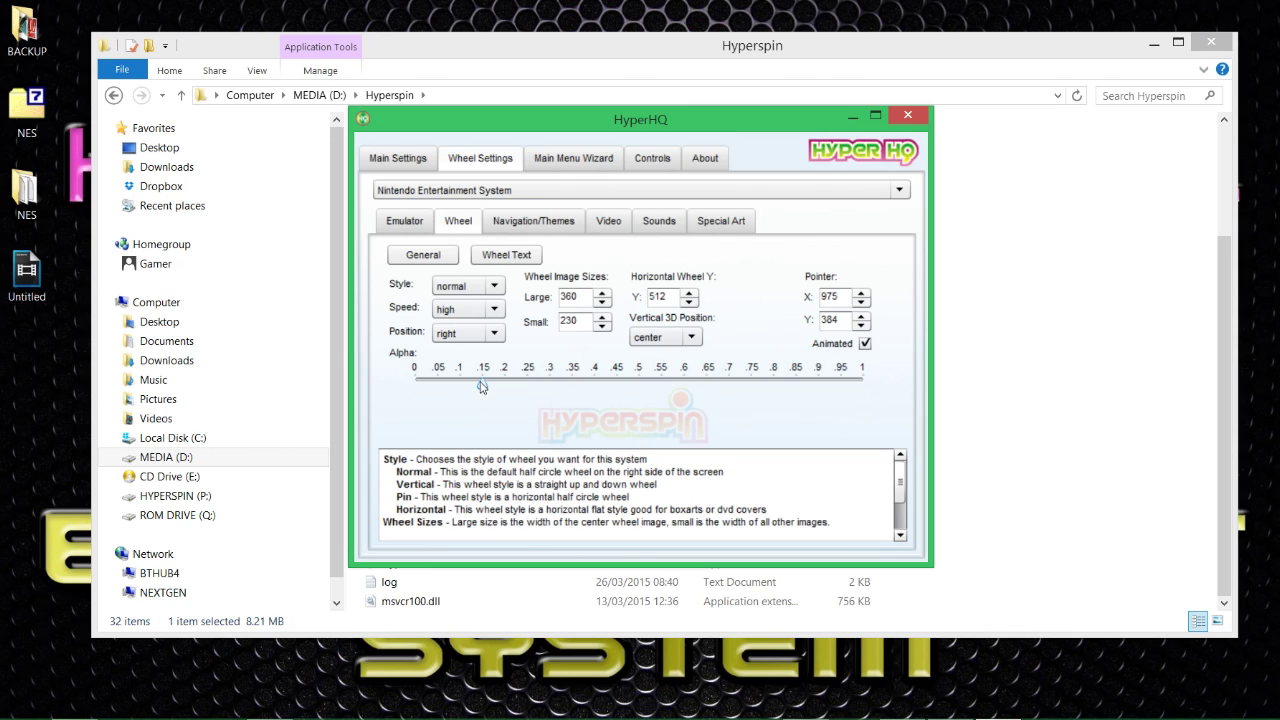
drag(482, 388, 398, 388)
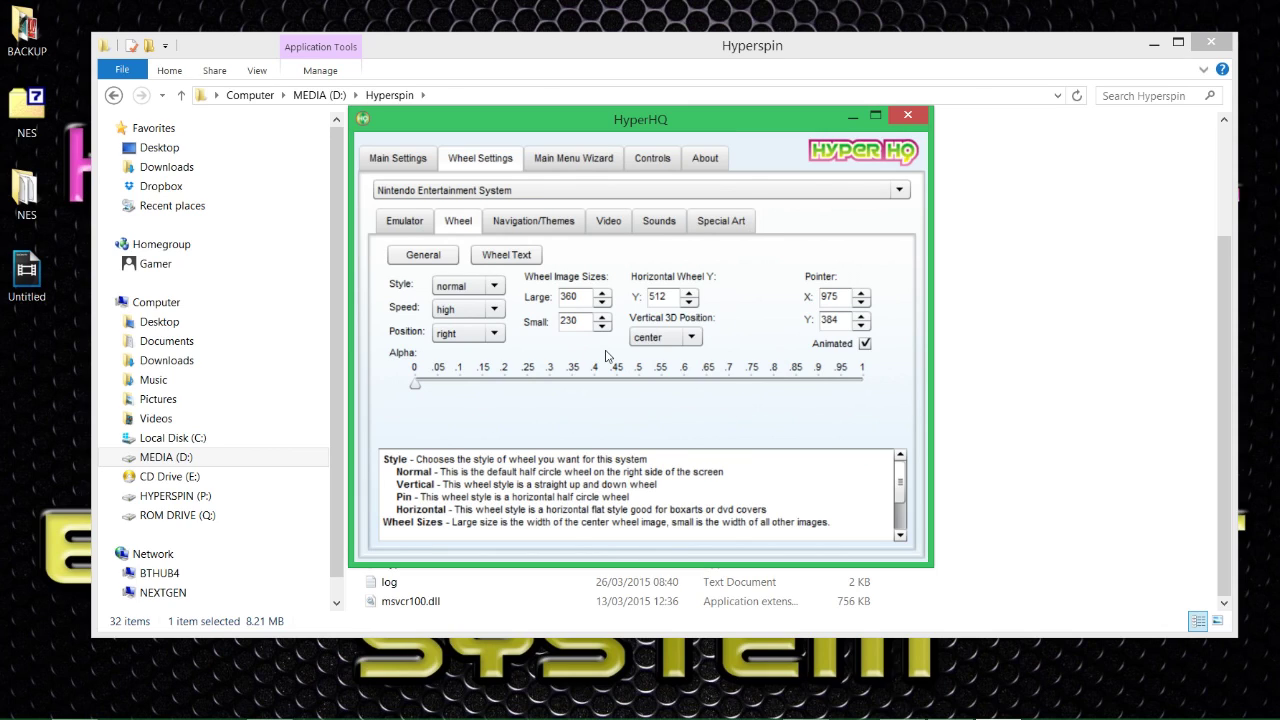
click(601, 295)
click(601, 295)
click(601, 295)
click(492, 290)
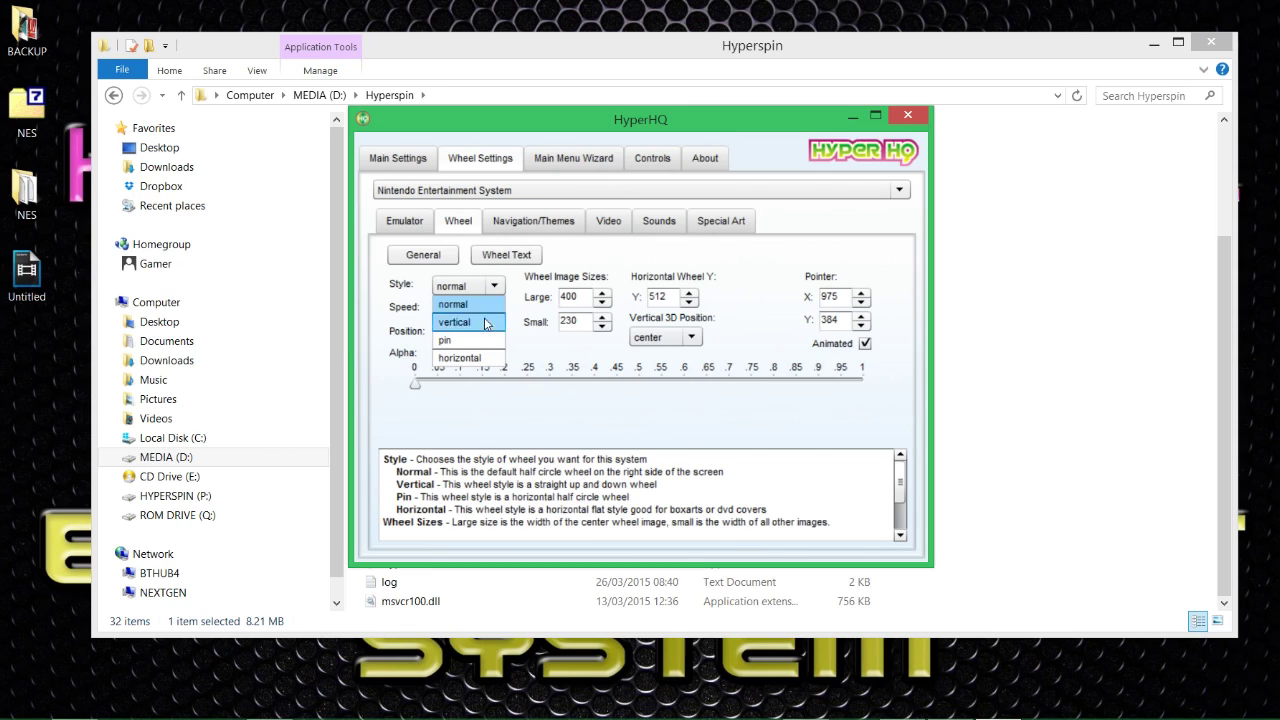
click(487, 323)
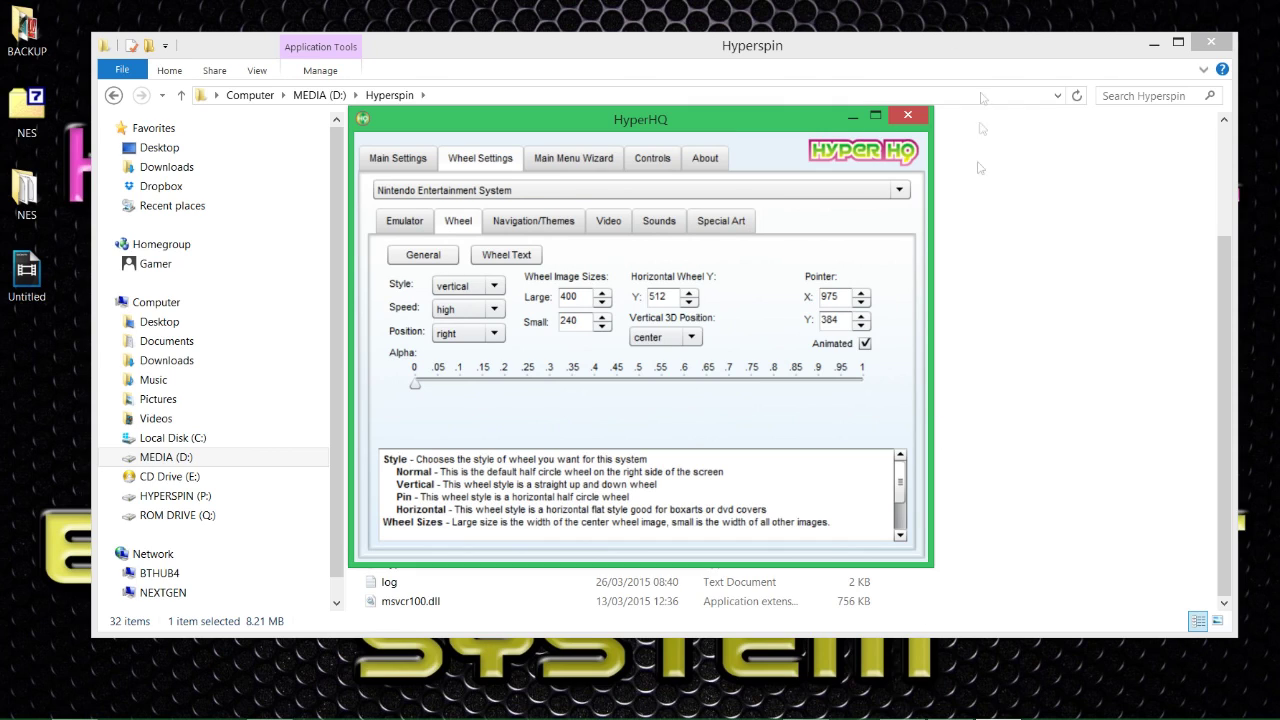
- Turn on the Wheels Only filter and the Return to last game option in the wheel's navigation settings
click(530, 223)
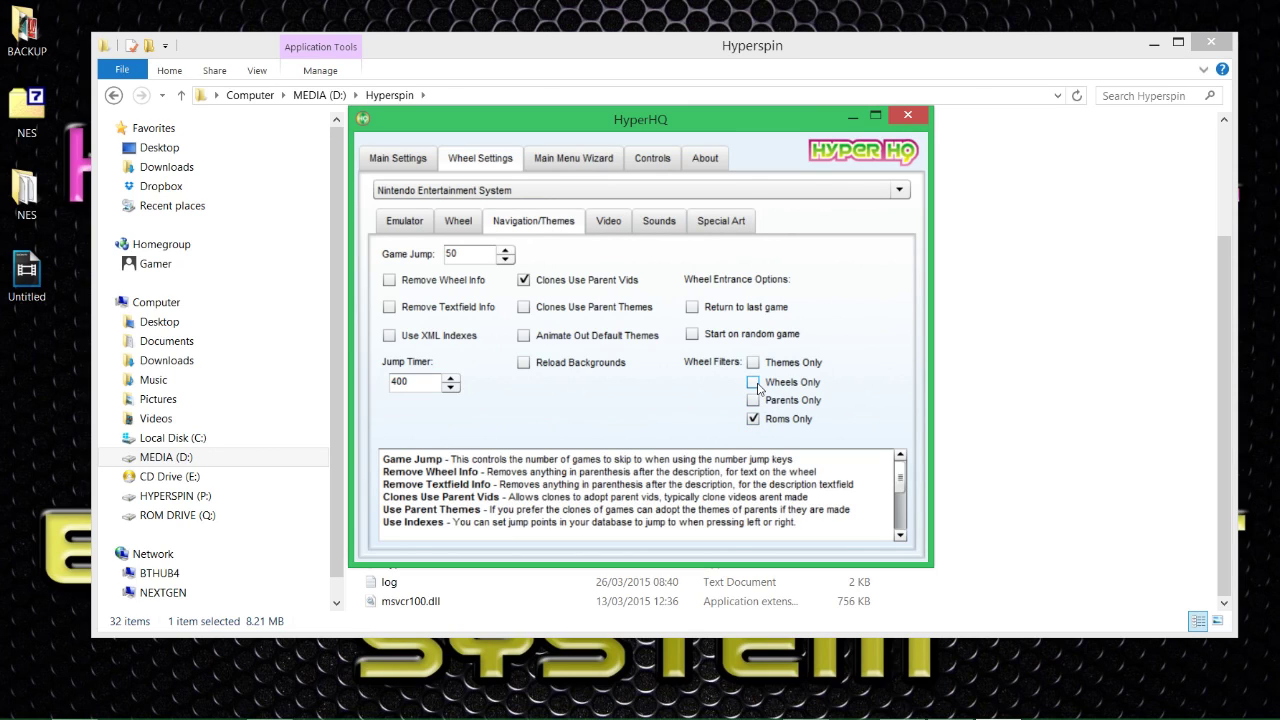
click(754, 383)
click(692, 307)
- Check the wheel's flv video path and its sound settings
click(608, 221)
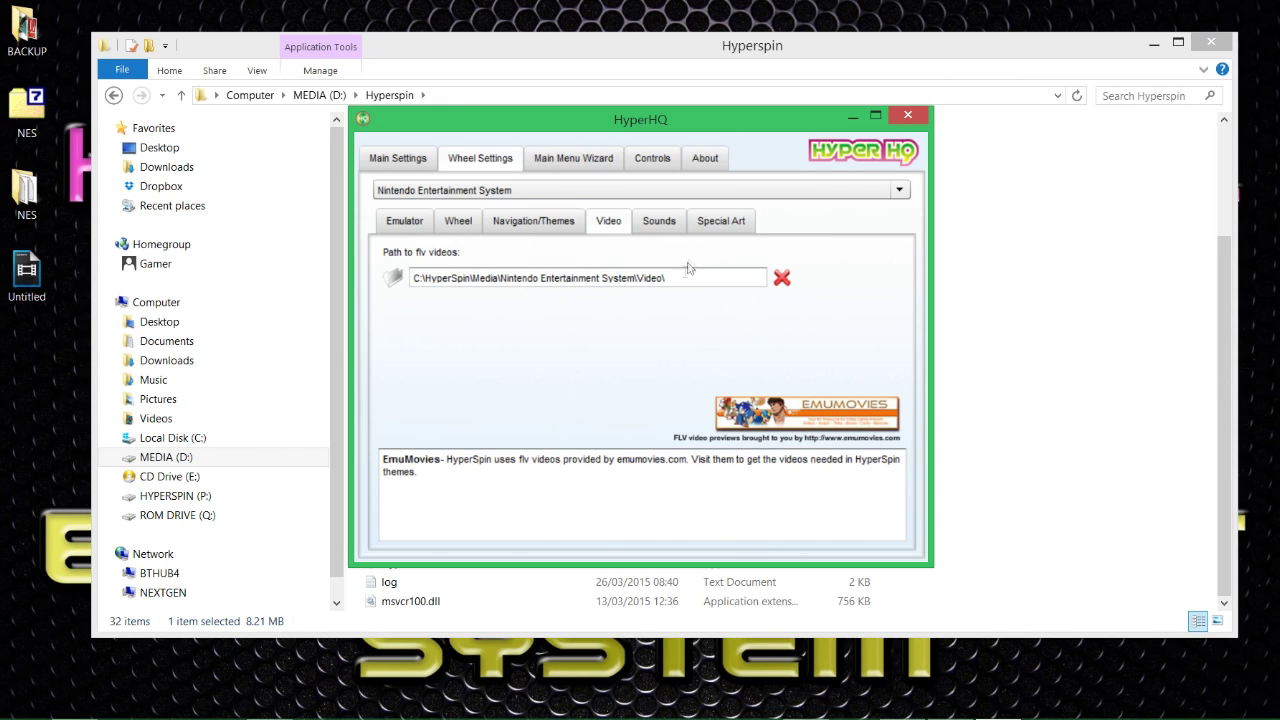
click(660, 222)
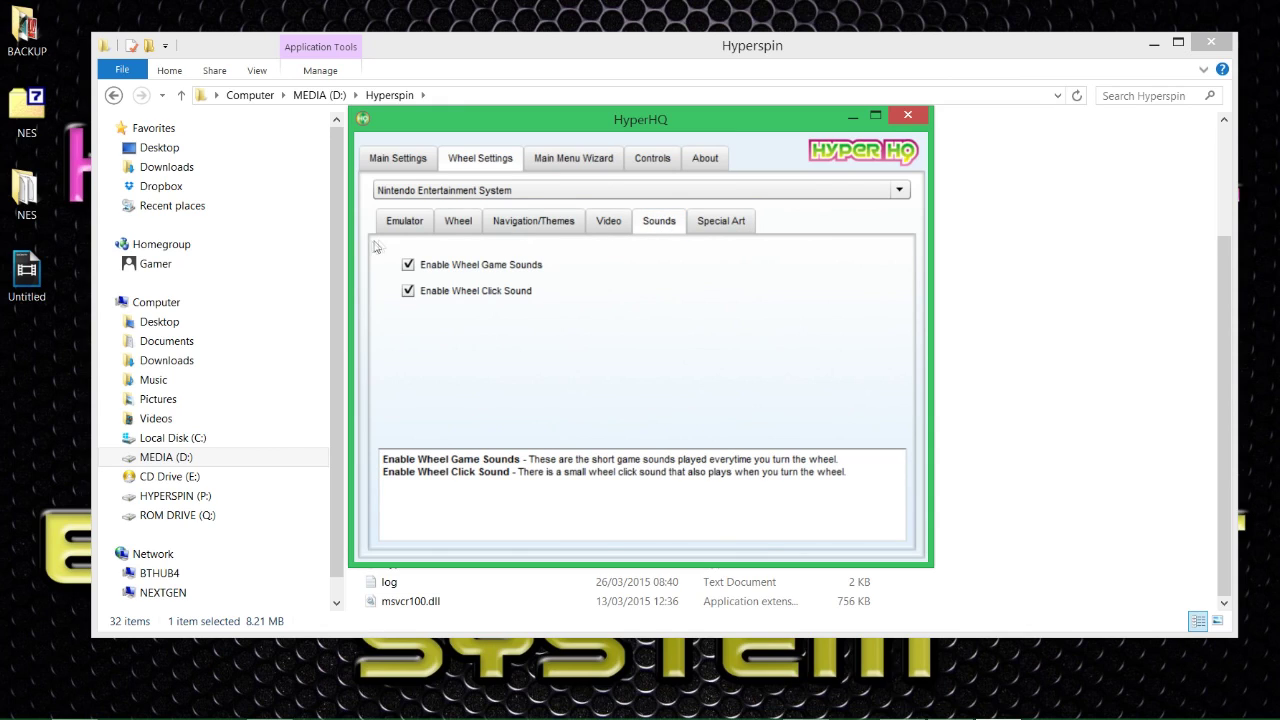
- Turn off the wheel game sounds, and disable Special Artwork A and C plus the Use Default option of Special Artwork B
click(408, 265)
click(722, 228)
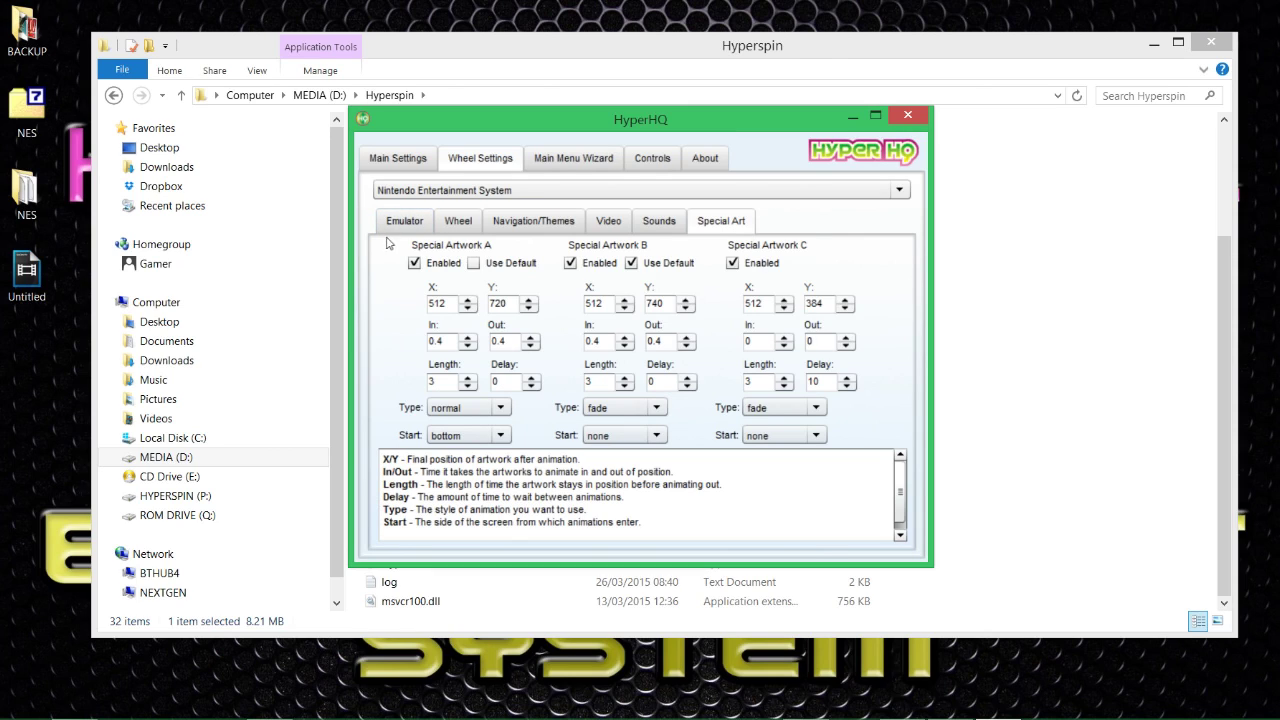
click(415, 264)
click(640, 264)
click(733, 263)
- Set Special Artwork B's position to X 500 and Y 384, its In and Out times to 1, and its delay to 3
double_click(594, 303)
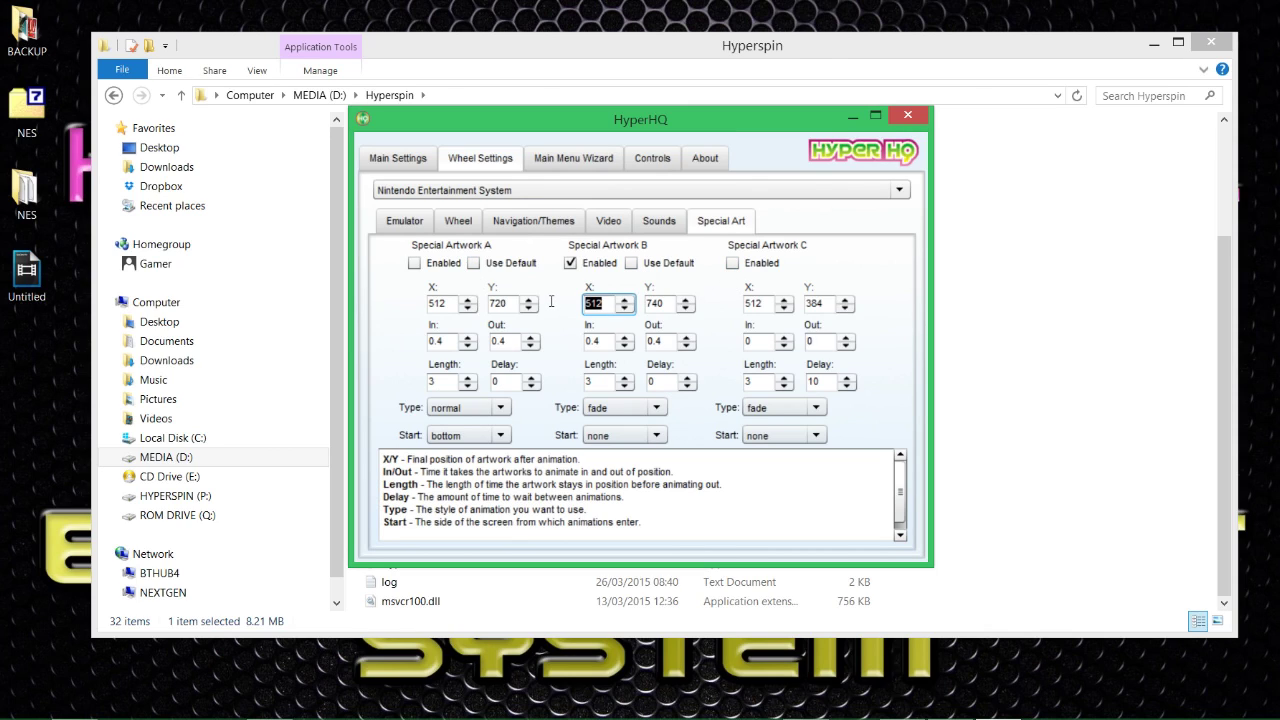
text(500)
key(Tab)
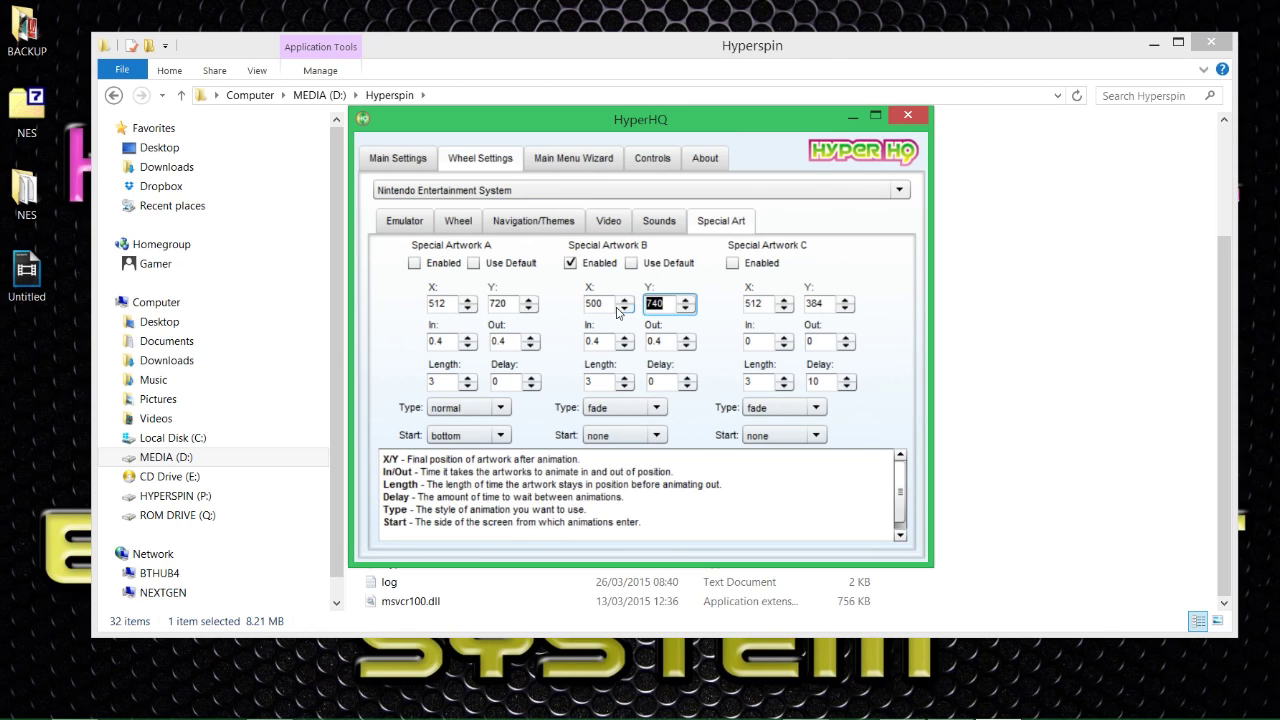
text(384)
drag(611, 339, 574, 346)
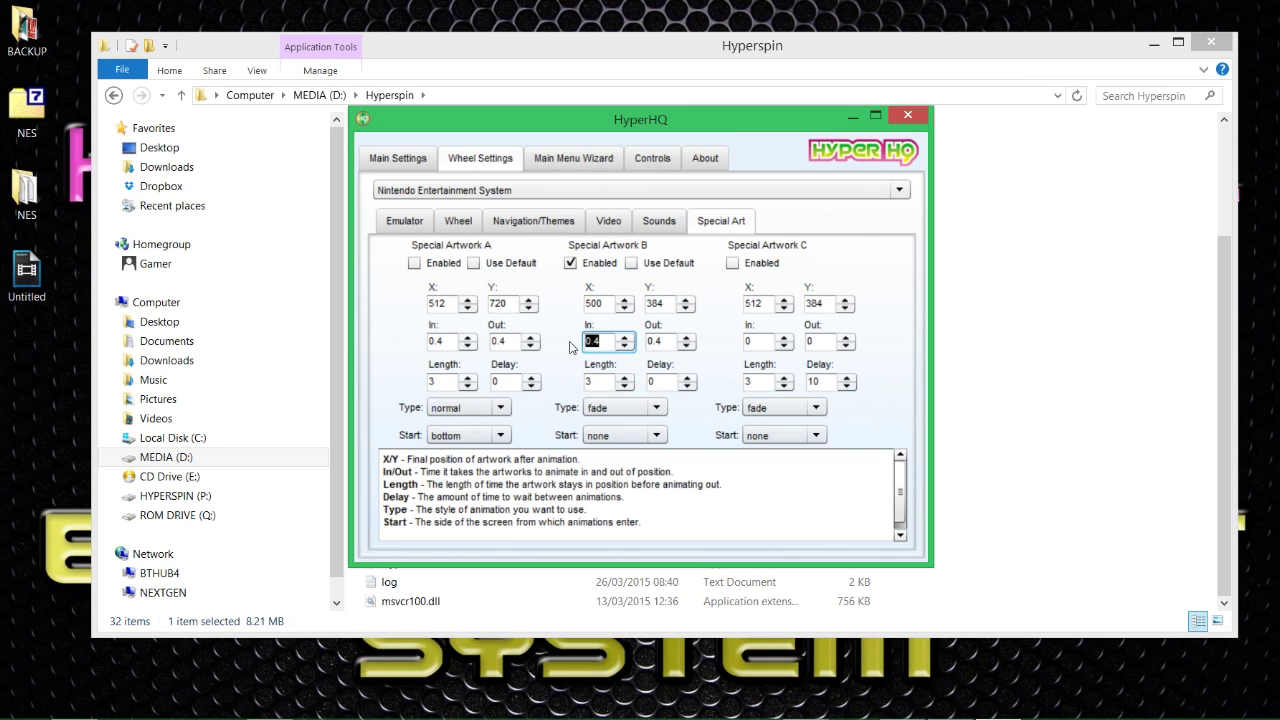
text(1)
key(Tab)
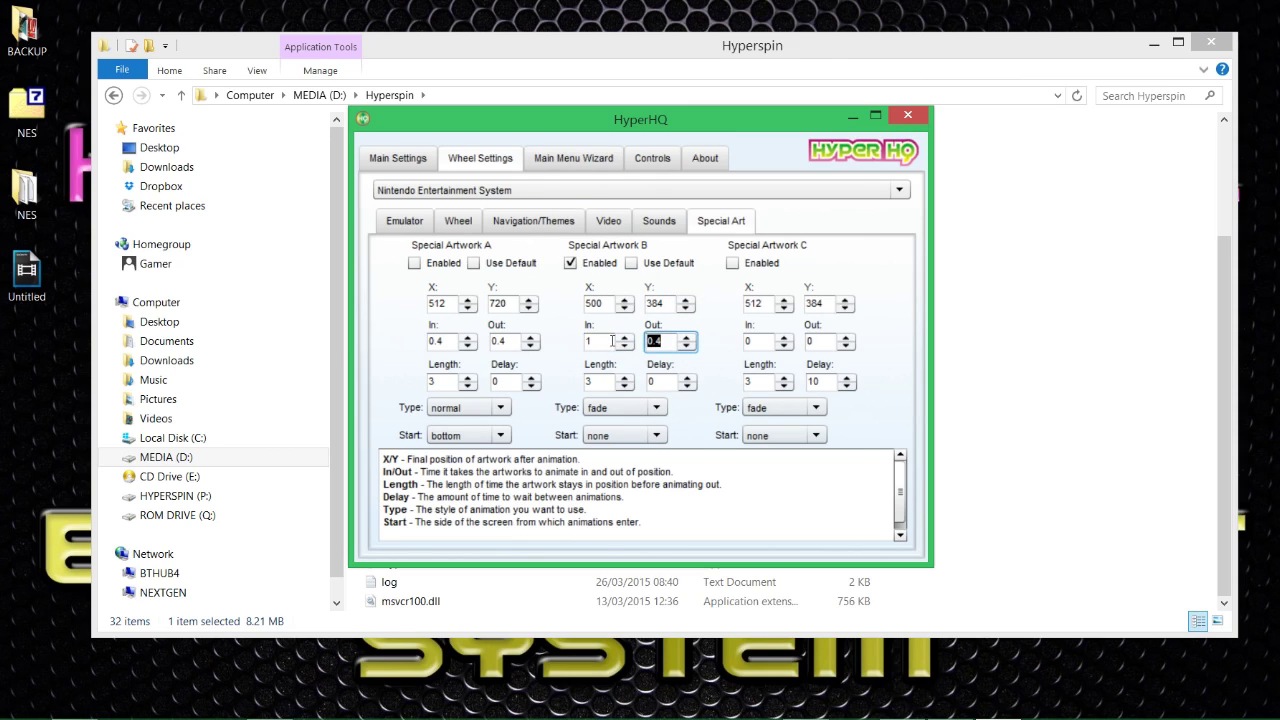
text(1)
double_click(679, 385)
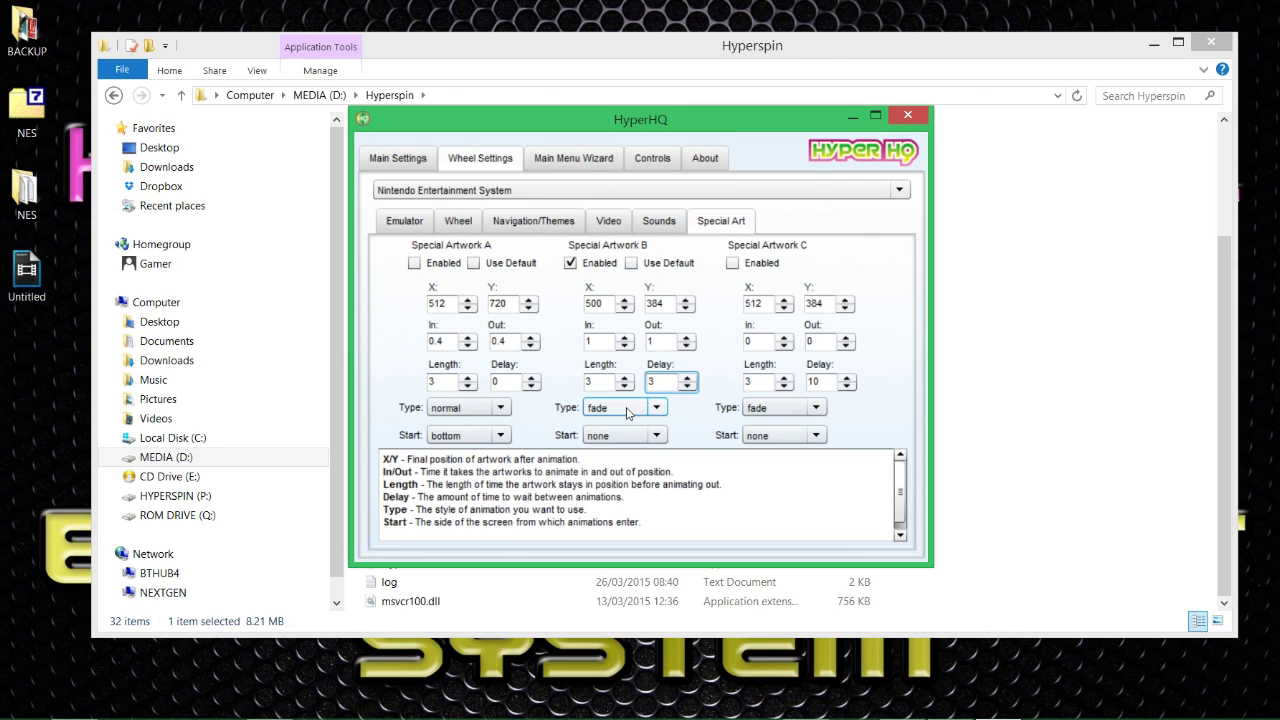
- Go back to the Nintendo Entertainment System's emulator settings and close HyperHQ
click(492, 222)
click(410, 219)
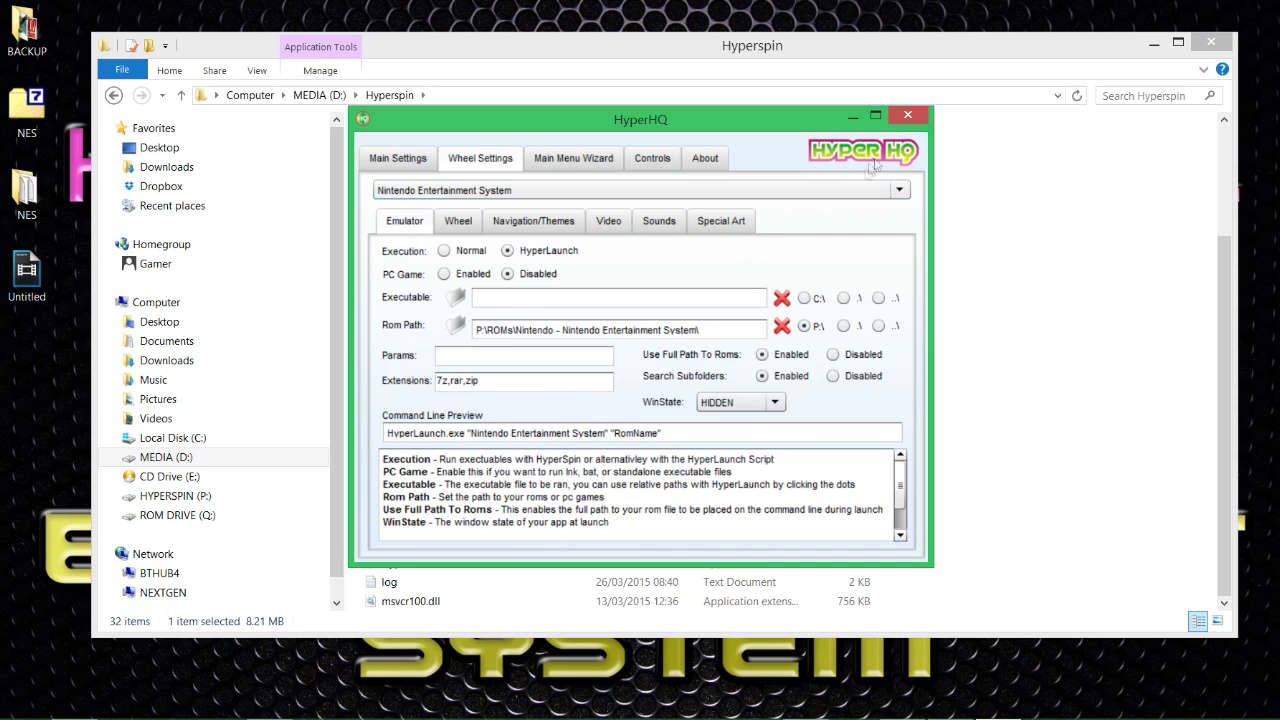
click(906, 117)
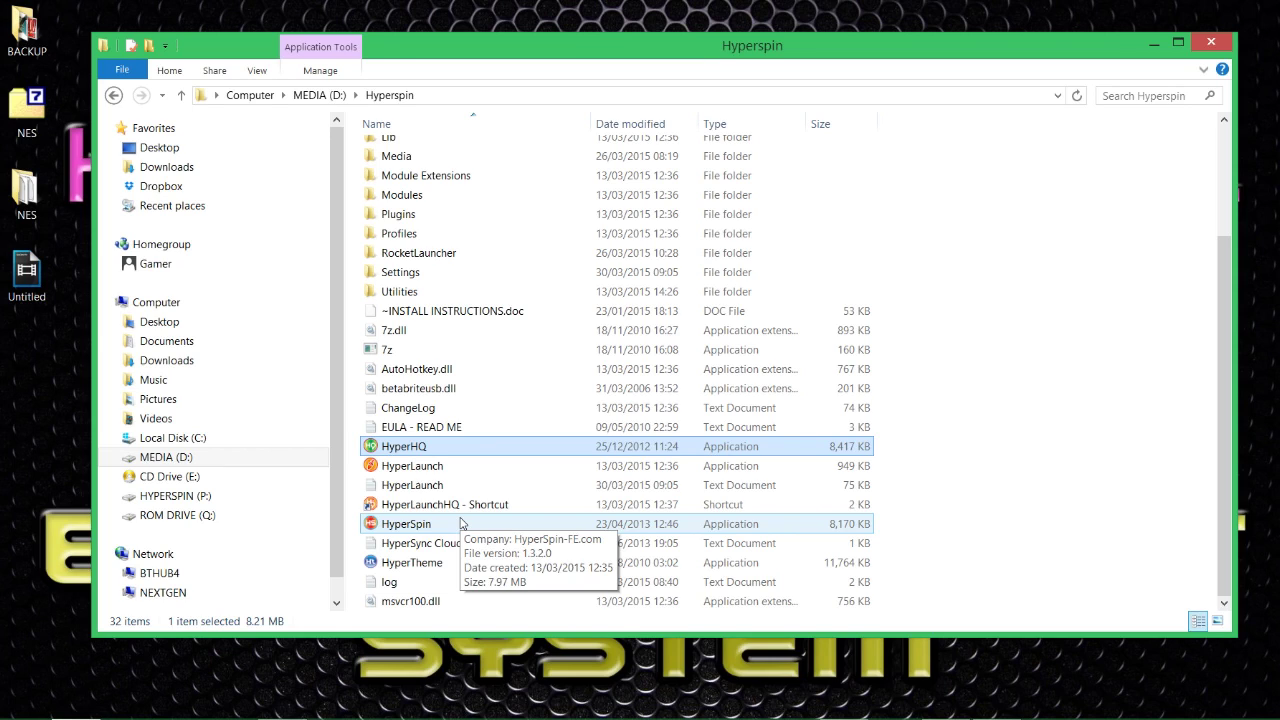
- Launch HyperSpin and open the Nintendo Entertainment System from the main menu wheel
double_click(462, 522)
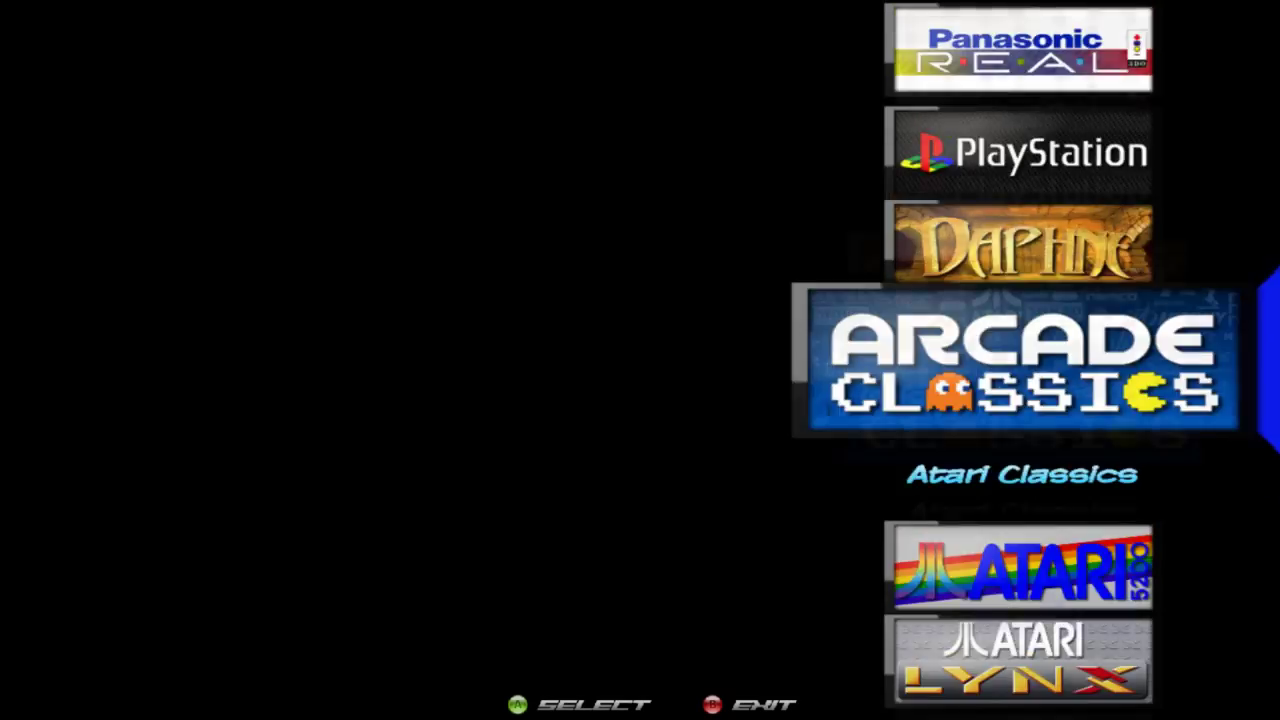
key(Up)
key(Up)
key(Up)
key(Up)
key(Up)
key(Up)
key(Up)
key(Up)
key(Up)
key(Up)
key(Up)
key(Up)
key(Up)
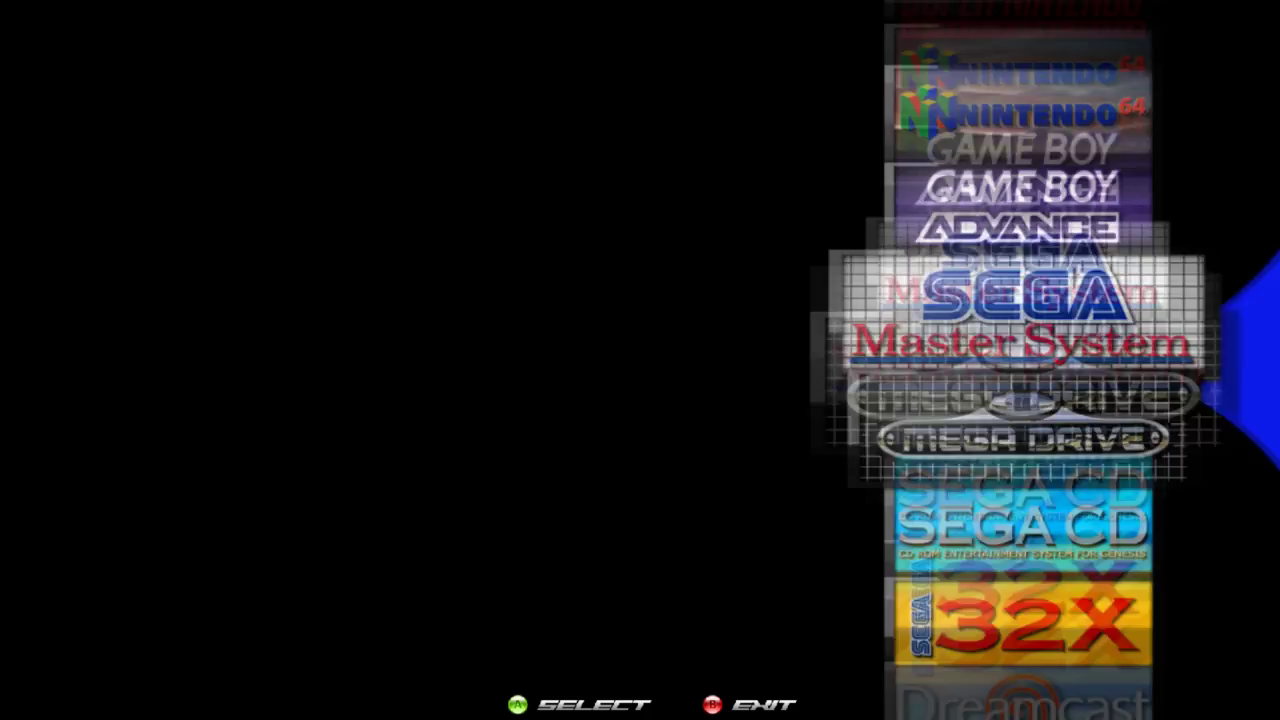
key(Up)
key(Up)
key(Up)
key(Up)
key(Up)
key(Up)
key(Down)
key(Down)
key(Down)
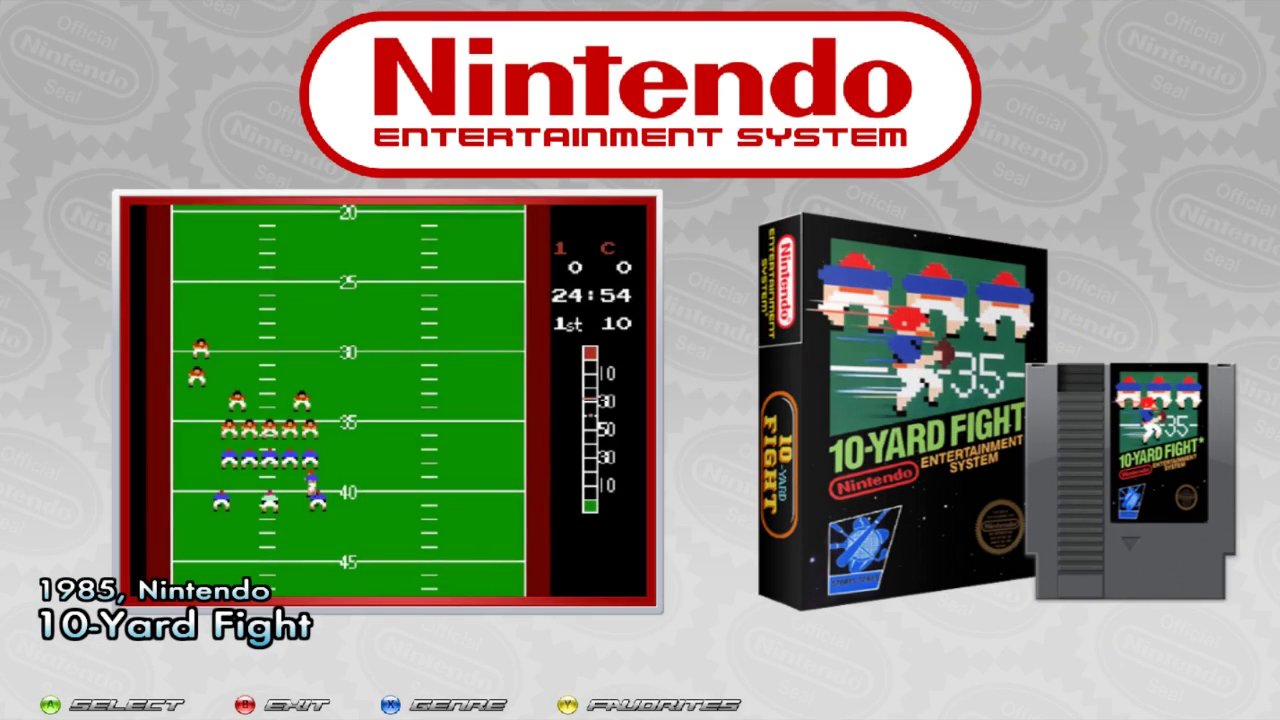
- Browse backwards through the Nintendo Entertainment System game wheel, examining the game logos, videos, box and cartridge artwork
key(Up)
key(Up)
key(Up)
key(Up)
key(Up)
key(Up)
key(Up)
key(Up)
key(Up)
key(Up)
key(Up)
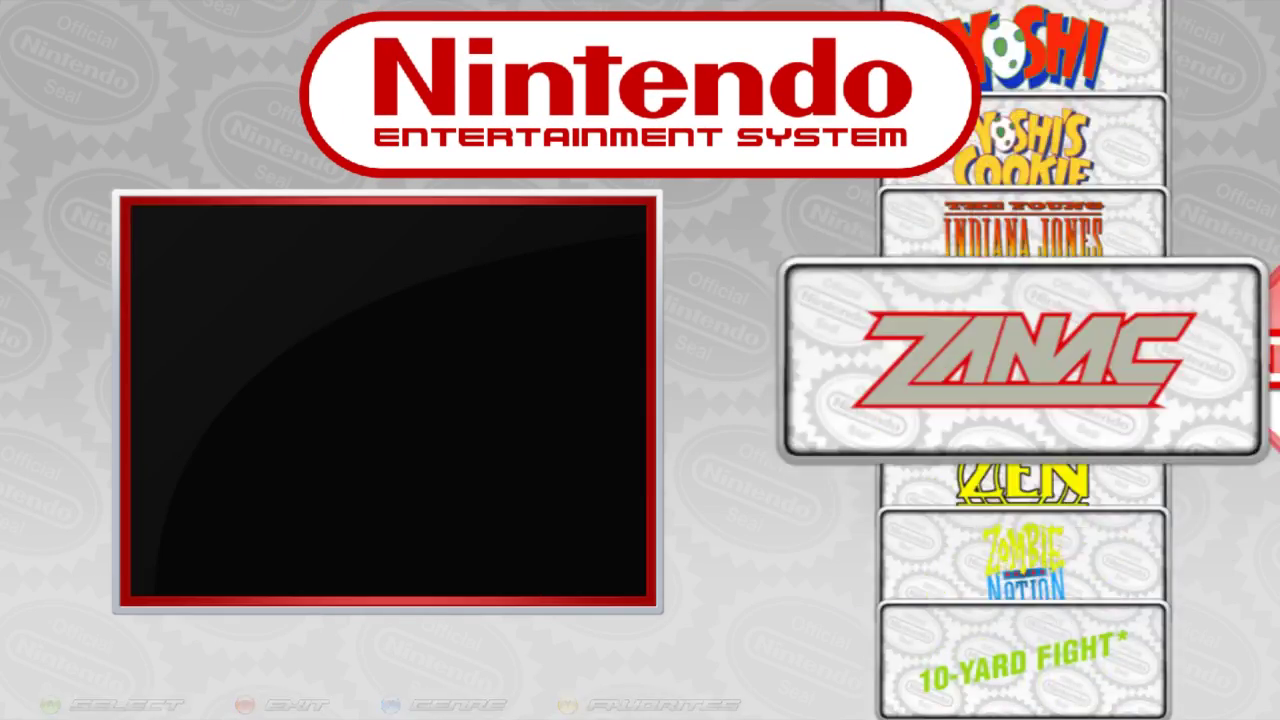
key(Up)
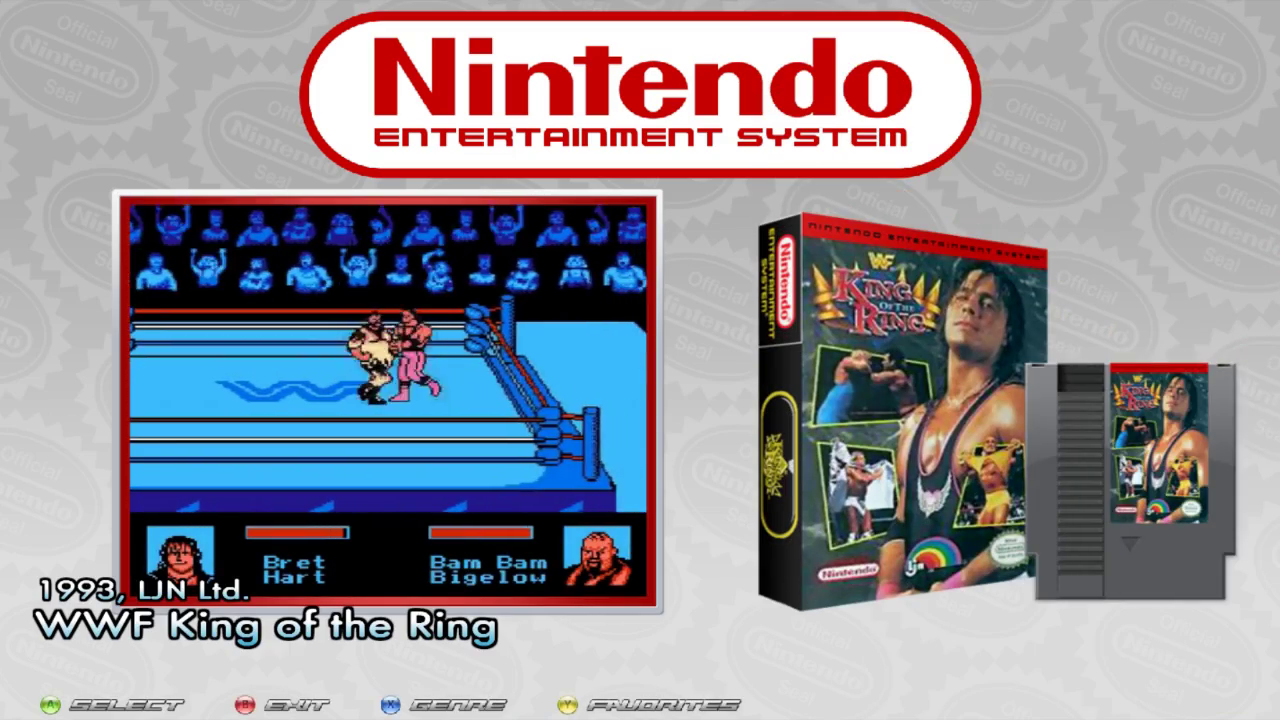
key(Up)
key(Up)
key(Up)
key(Up)
key(Up)
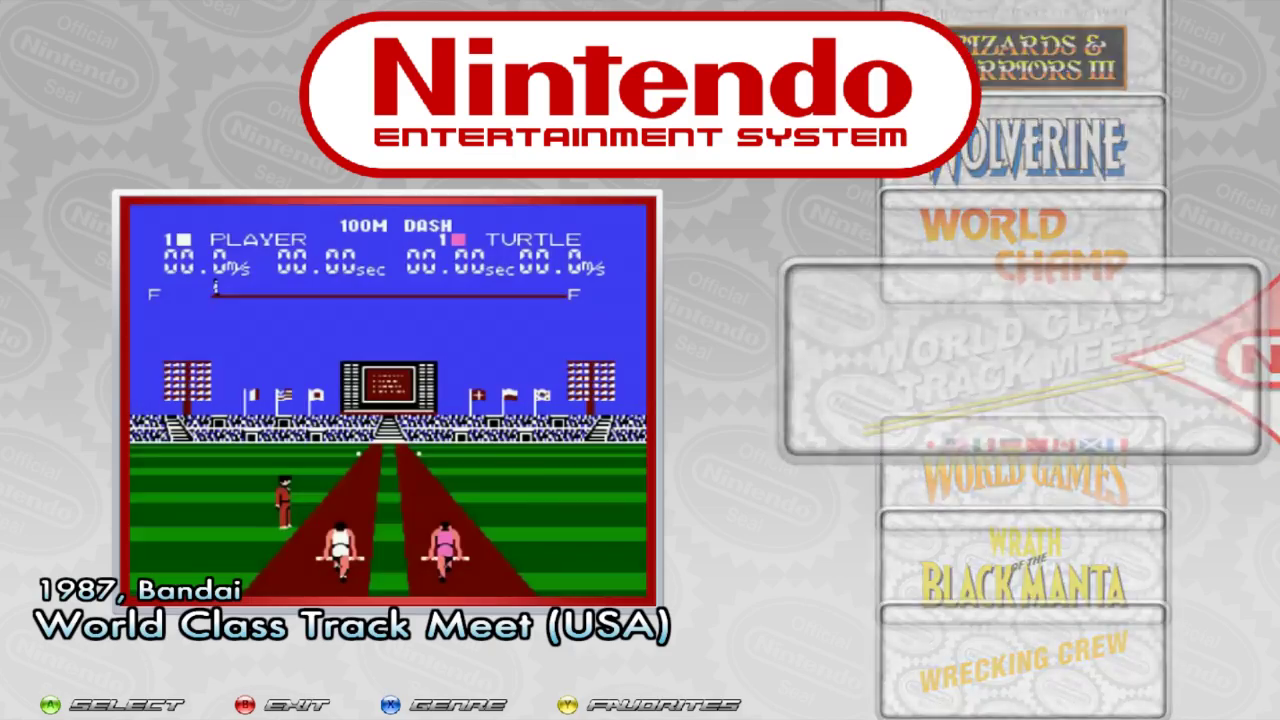
key(Up)
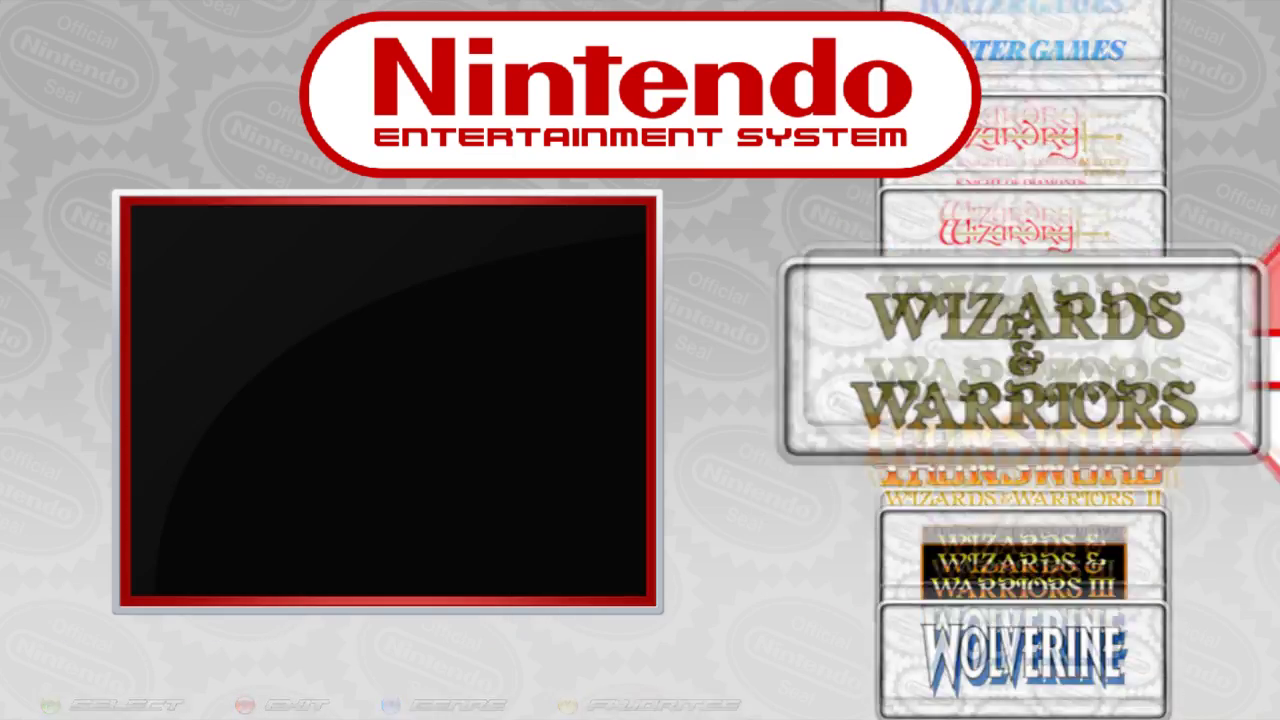
key(Up)
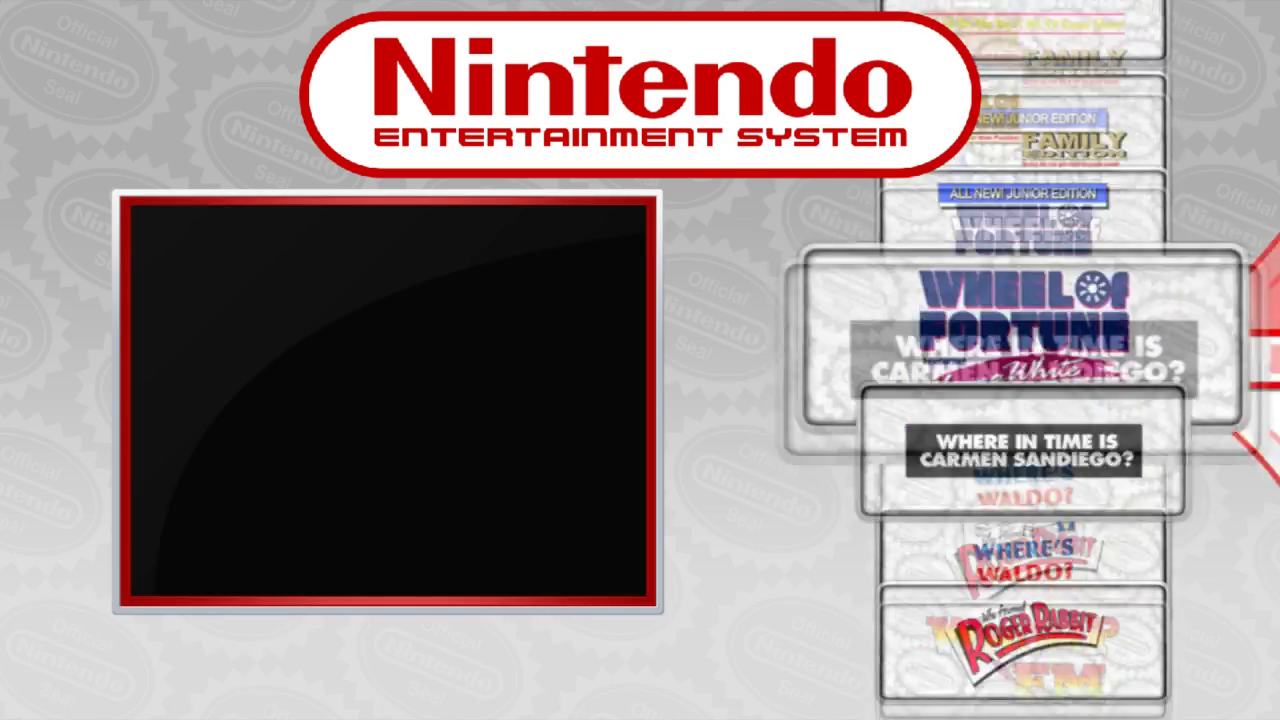
key(Up)
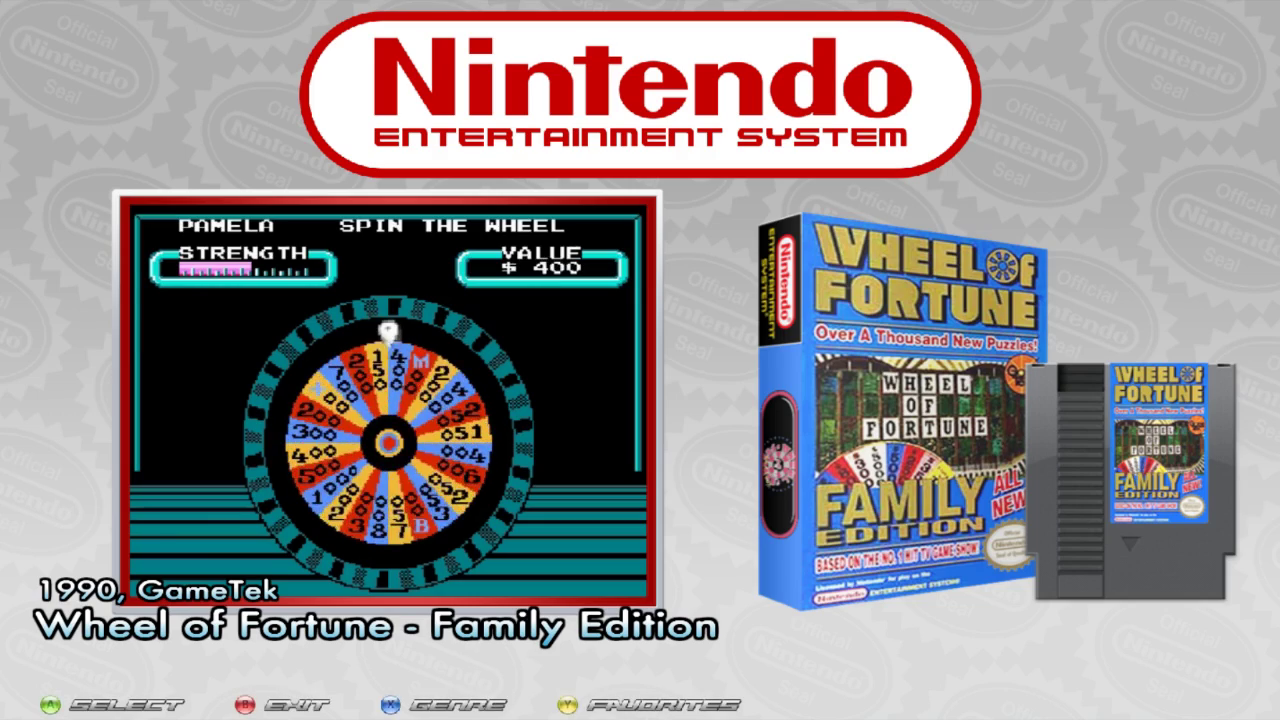
- Leave the Nintendo Entertainment System wheel and exit HyperSpin
key(Escape)
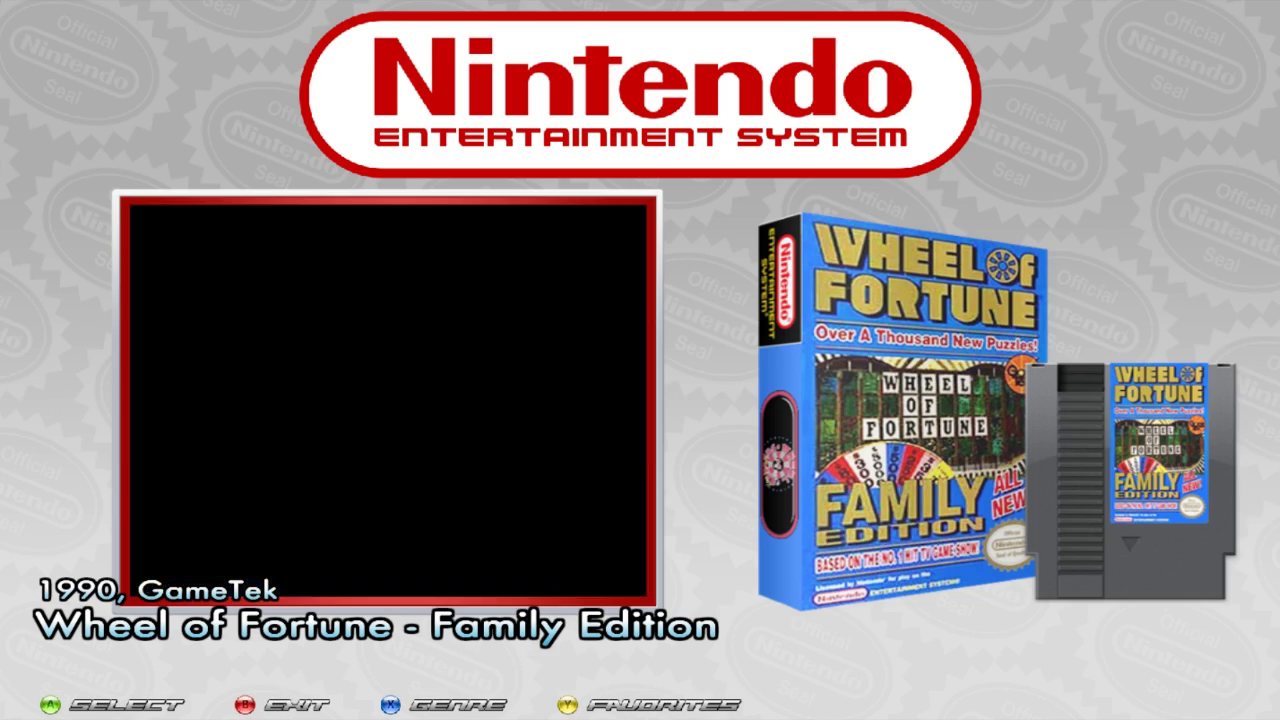
key(Escape)
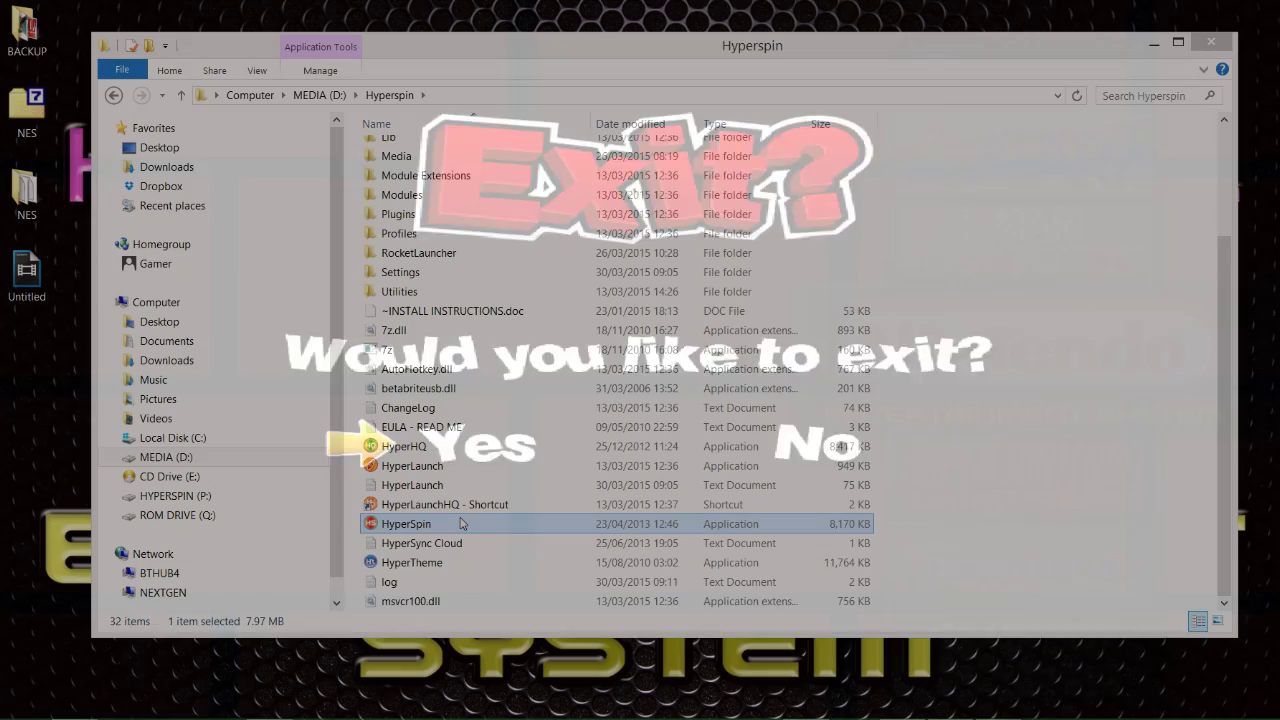